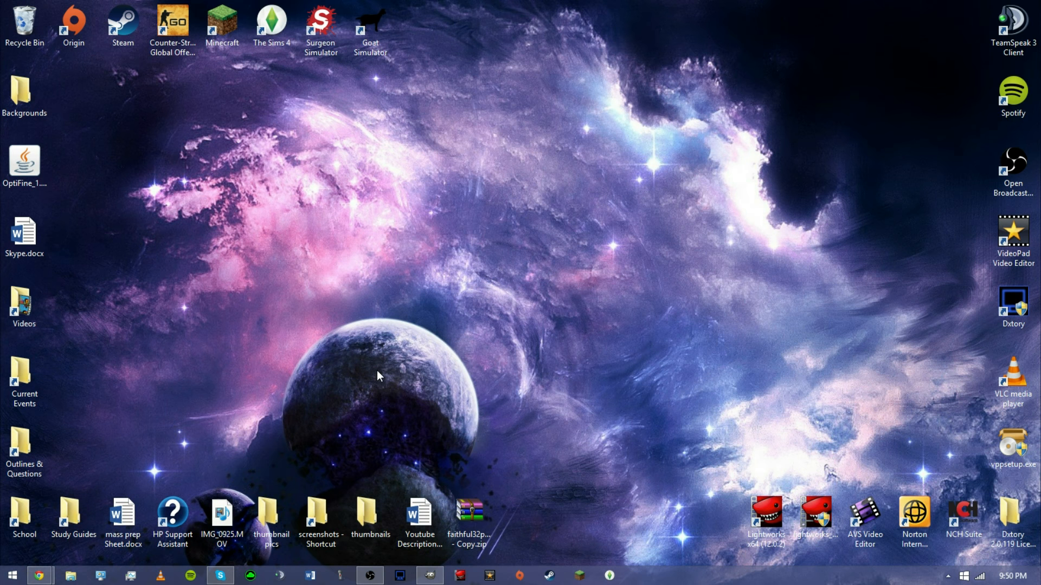
# Bring up GIMP, maximize its window, and create a new 1280 × 720 pixel image.
pyautogui.click(429, 575)
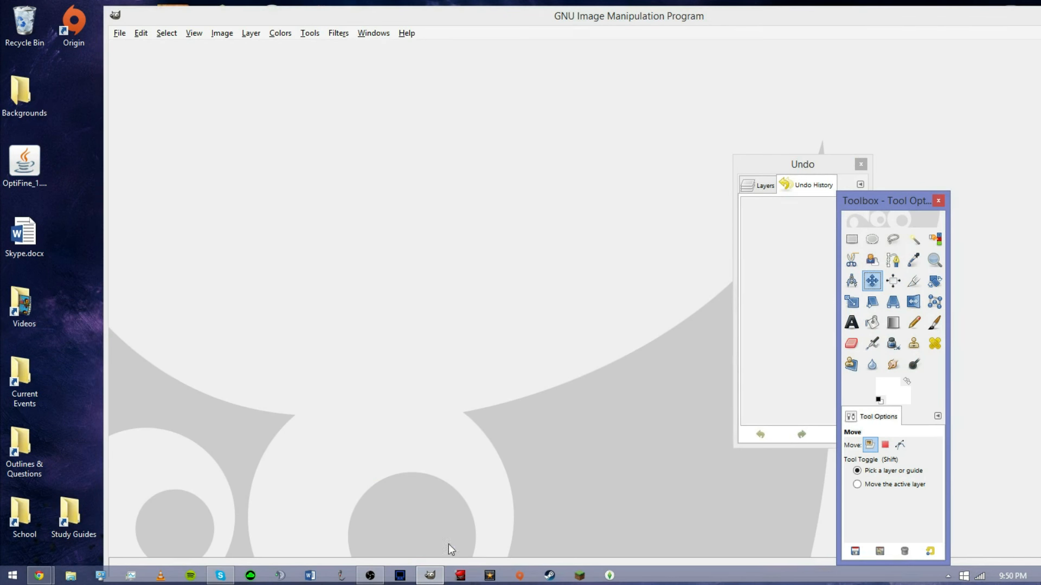
pyautogui.doubleClick(620, 5)
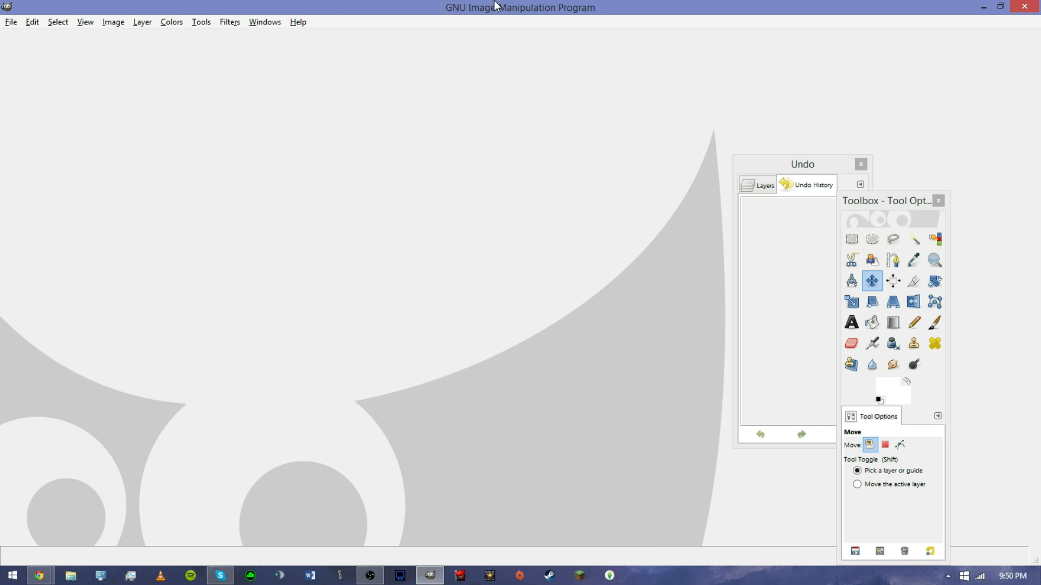
pyautogui.click(12, 22)
pyautogui.click(28, 38)
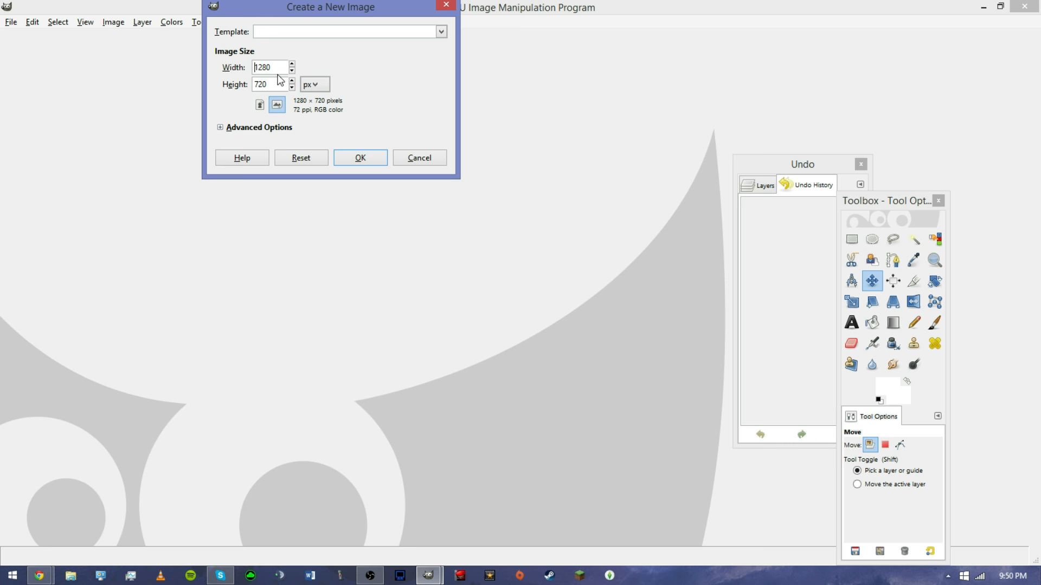
pyautogui.click(361, 159)
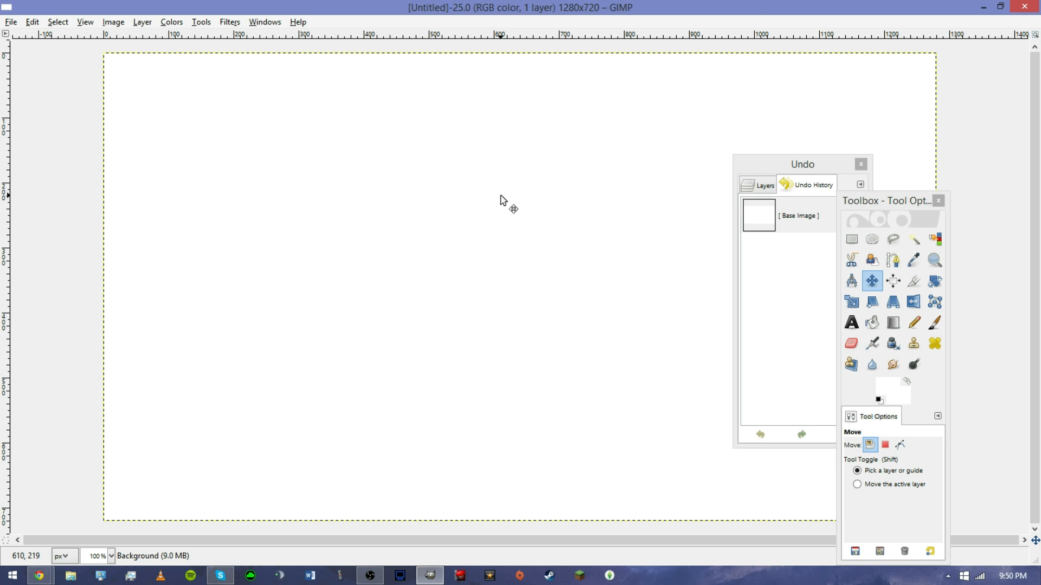
# Switch to File Explorer and go to the %appdata% folder.
pyautogui.click(70, 576)
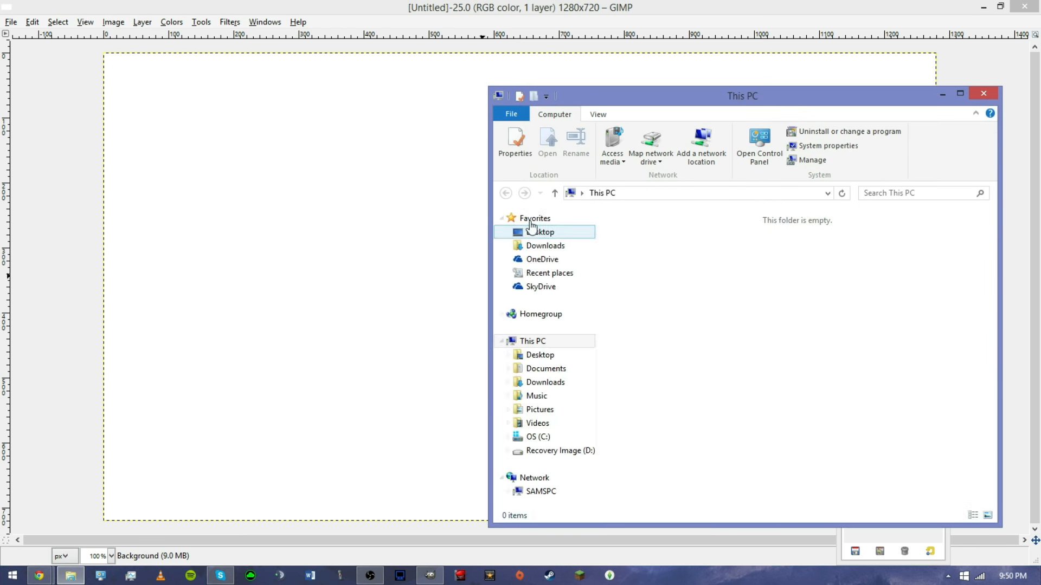
pyautogui.moveTo(567, 100); pyautogui.dragTo(495, 103)
pyautogui.click(570, 199)
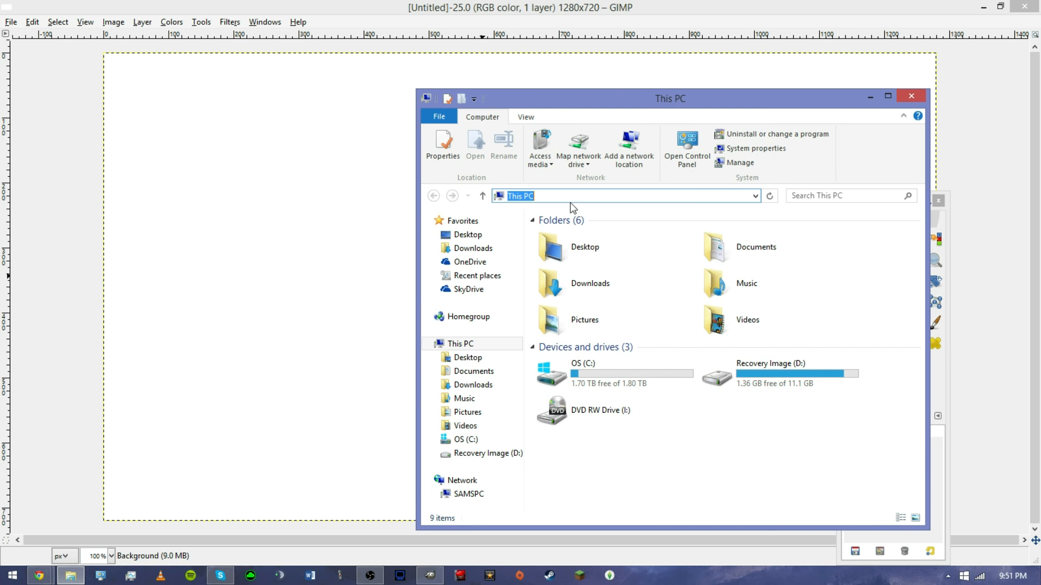
pyautogui.write('%appdata%')
pyautogui.press('Return')
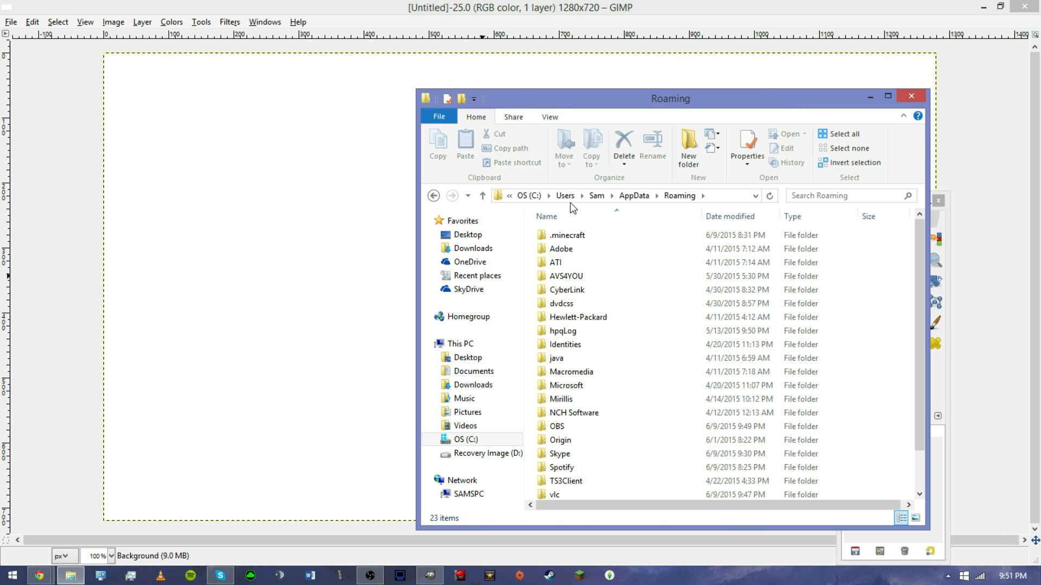
# Open .minecraft > screenshots and drag 2015-06-09_21.16.15.png onto the canvas as a new layer.
pyautogui.doubleClick(596, 232)
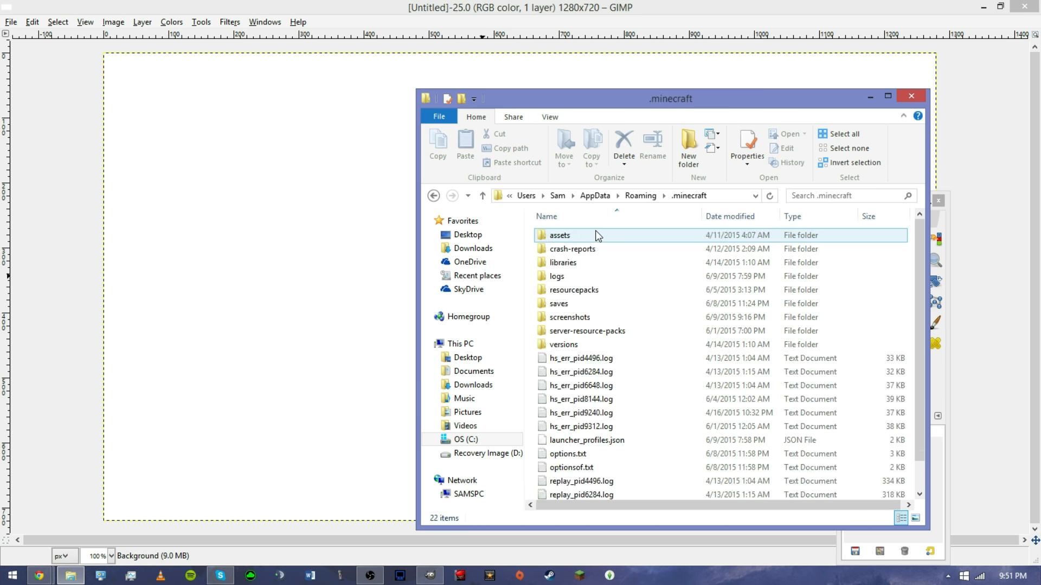
pyautogui.doubleClick(610, 318)
pyautogui.moveTo(917, 245); pyautogui.dragTo(916, 329)
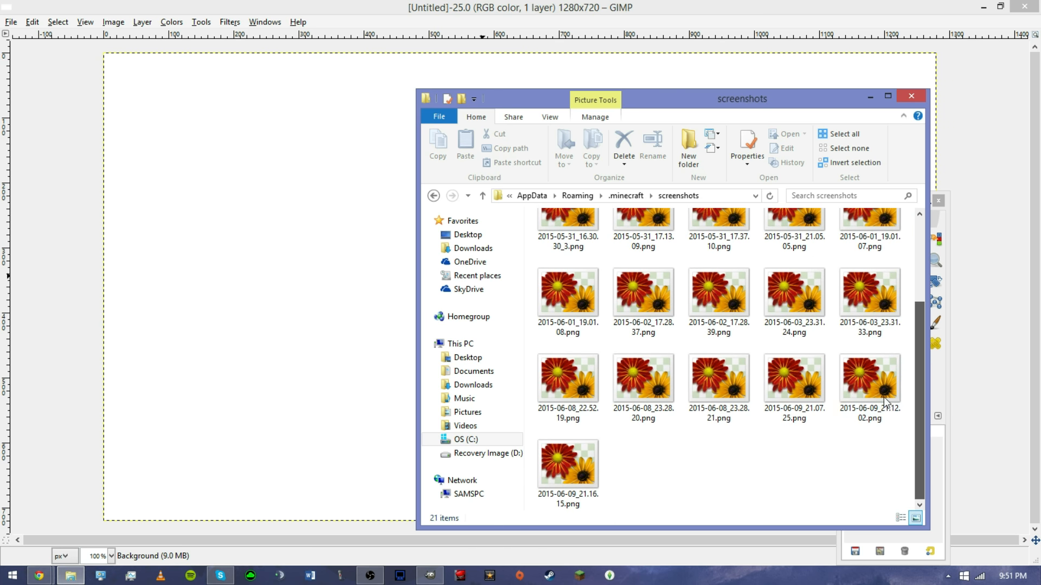
pyautogui.moveTo(558, 466); pyautogui.dragTo(237, 313)
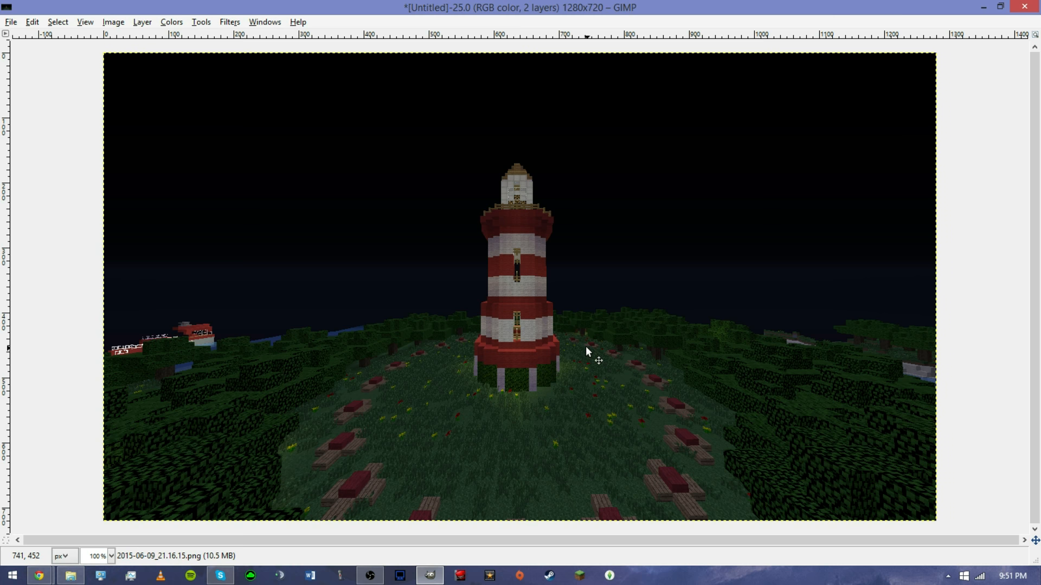
# From the Desktop's thumbnail pics folder, drag minecraft-logo-transparent-background-ut05tirq.png onto the canvas.
pyautogui.click(71, 576)
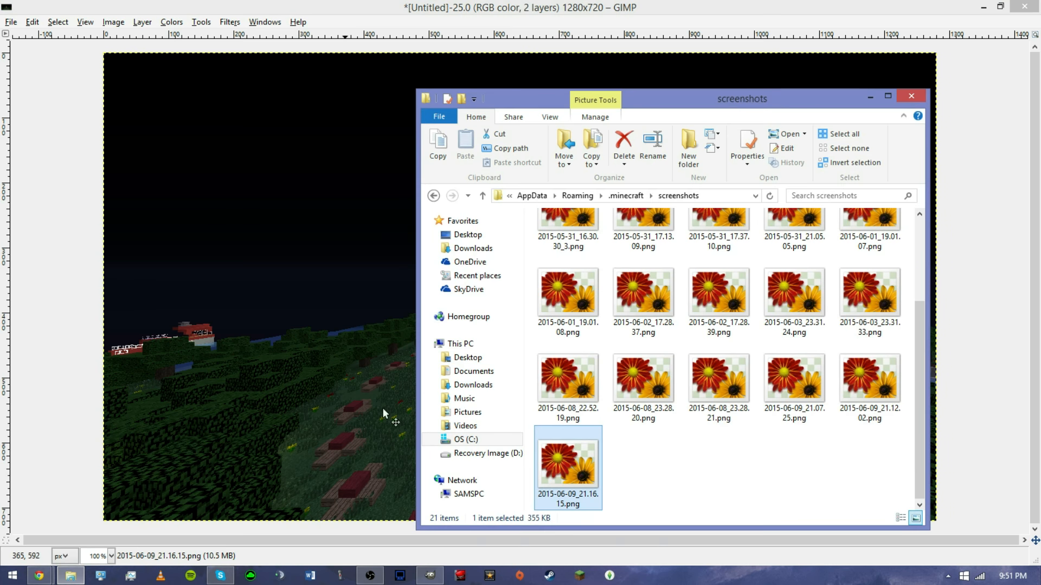
pyautogui.click(512, 235)
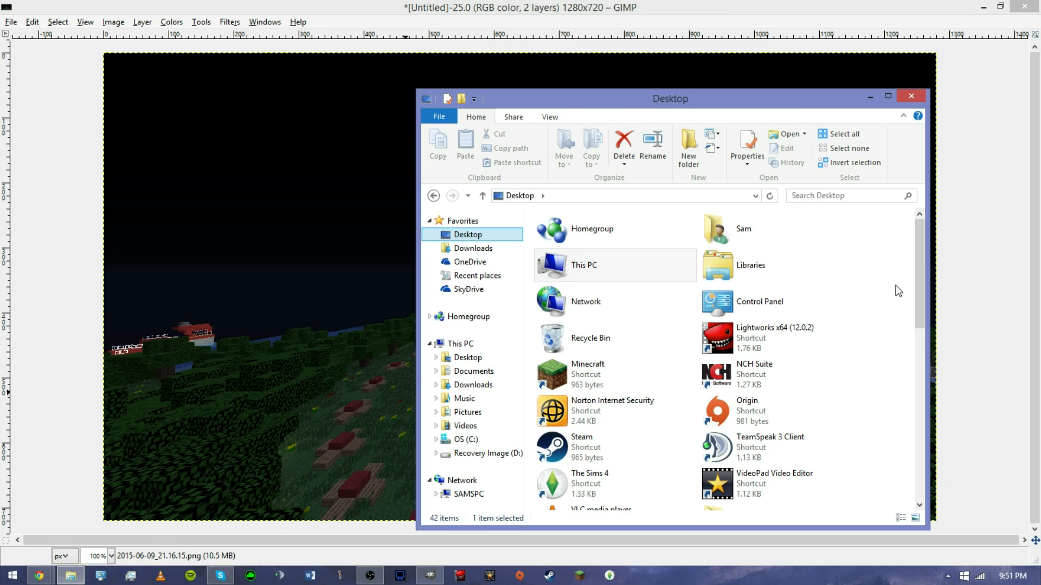
pyautogui.moveTo(923, 272); pyautogui.dragTo(916, 350)
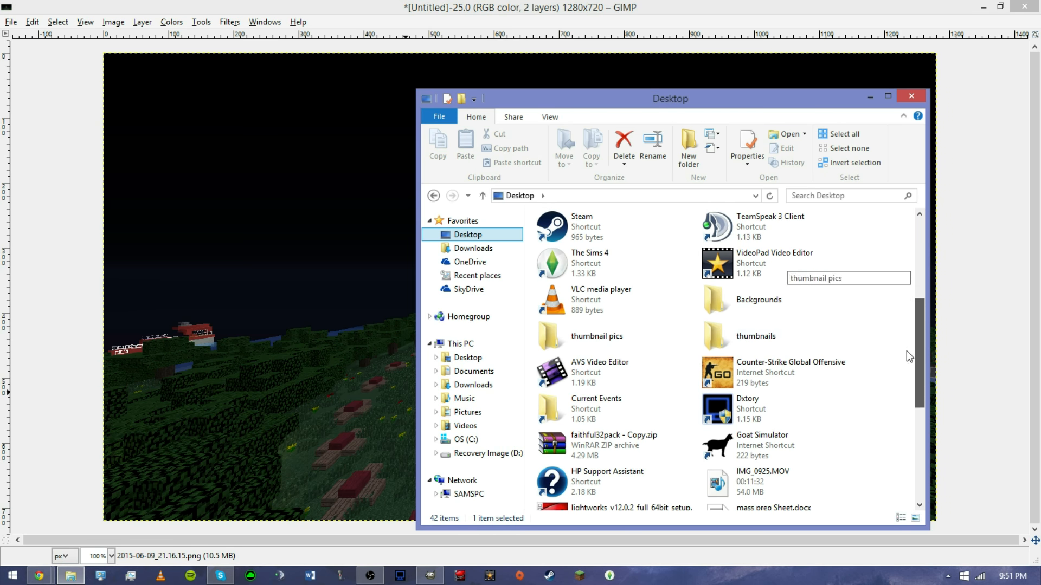
pyautogui.doubleClick(643, 335)
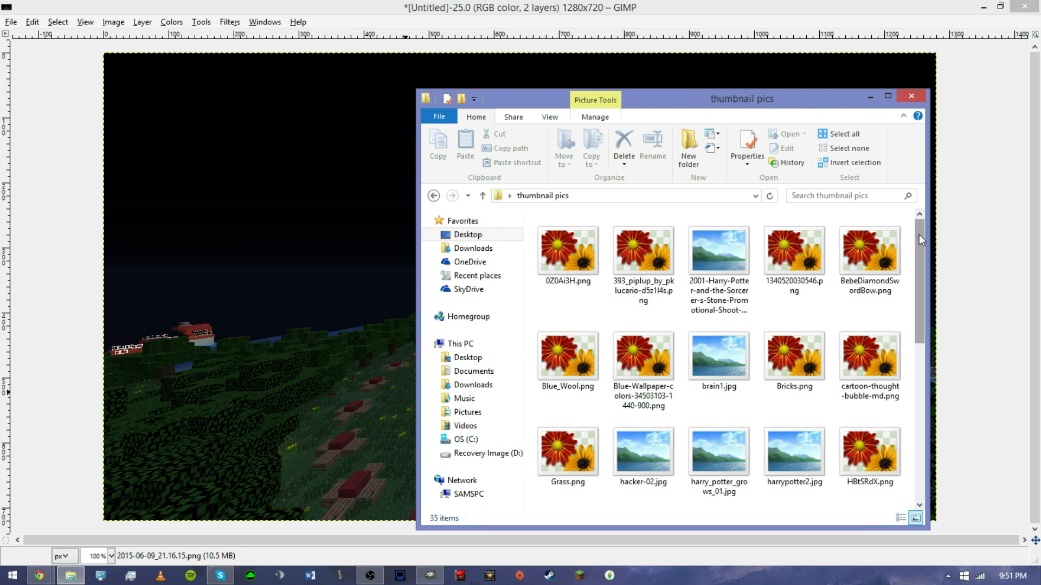
pyautogui.moveTo(919, 234); pyautogui.dragTo(897, 405)
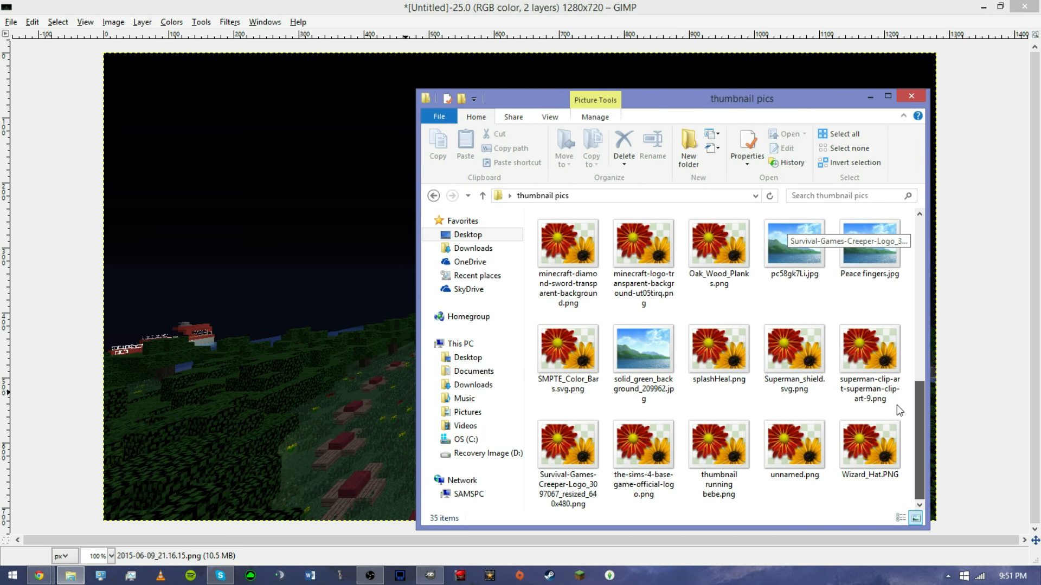
pyautogui.click(667, 303)
pyautogui.moveTo(663, 292); pyautogui.dragTo(360, 229)
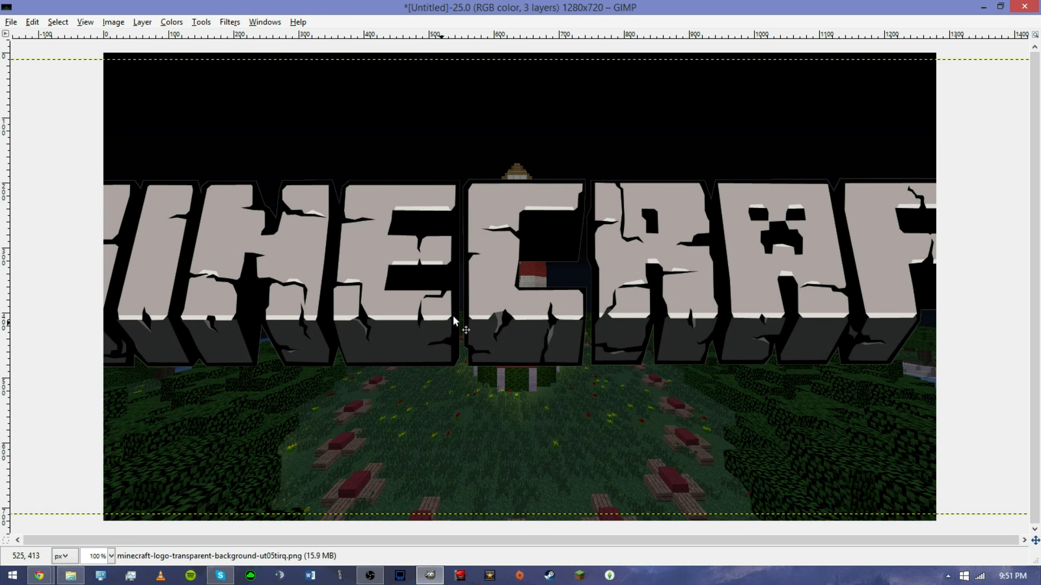
# Rearrange the windows so the toolbox sits higher beside a re-maximized image window.
pyautogui.moveTo(685, 3); pyautogui.dragTo(537, 39)
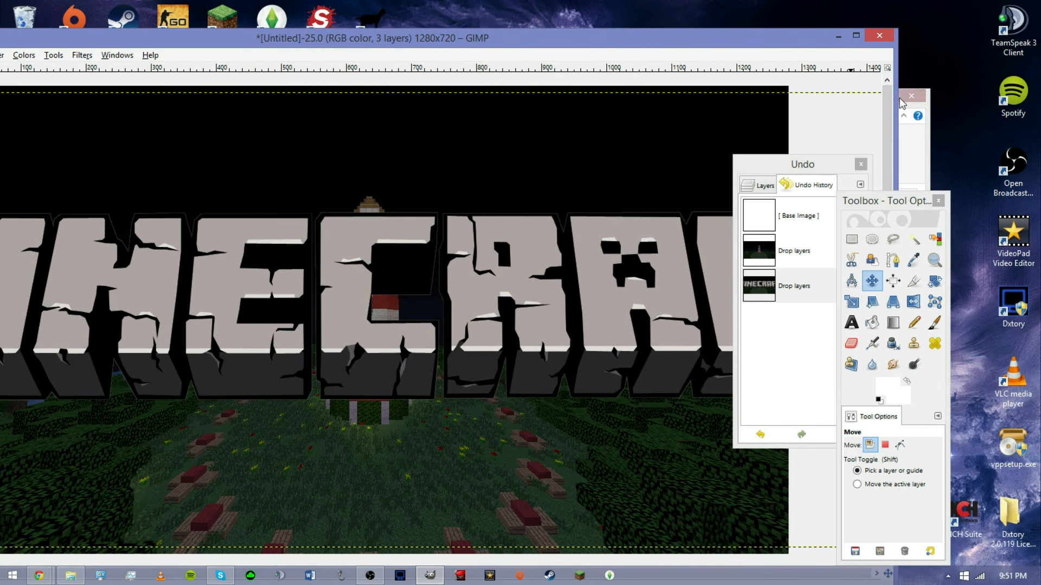
pyautogui.click(913, 140)
pyautogui.click(867, 100)
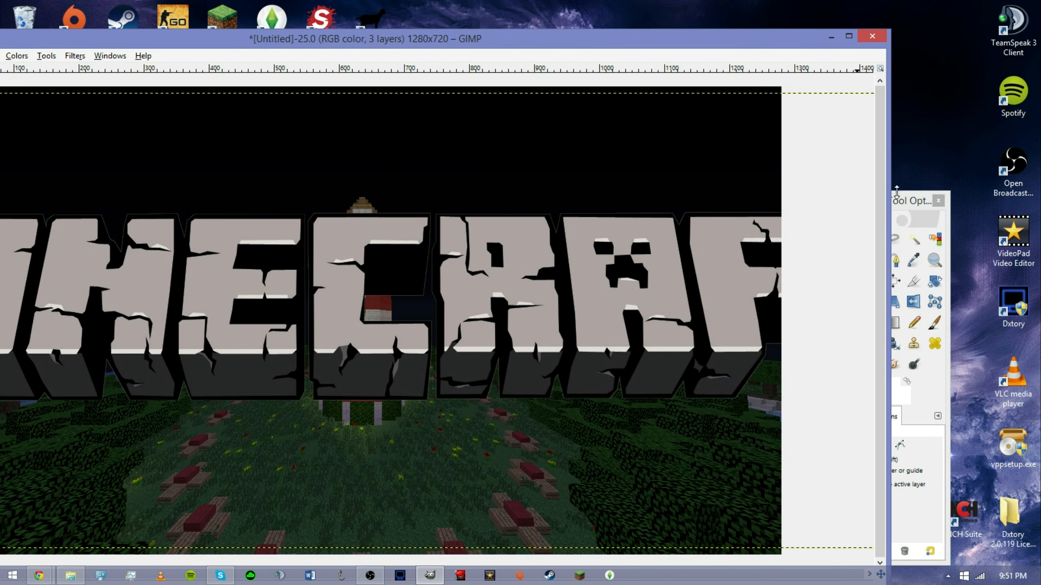
pyautogui.moveTo(906, 199); pyautogui.dragTo(970, 107)
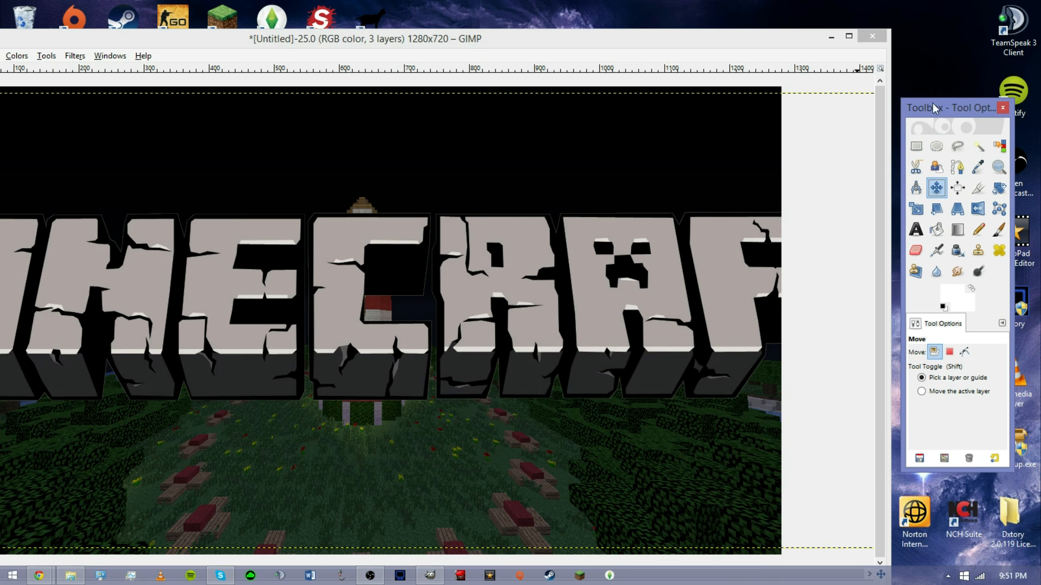
pyautogui.click(801, 38)
pyautogui.moveTo(801, 37); pyautogui.dragTo(898, 16)
pyautogui.moveTo(97, 14); pyautogui.dragTo(206, 11)
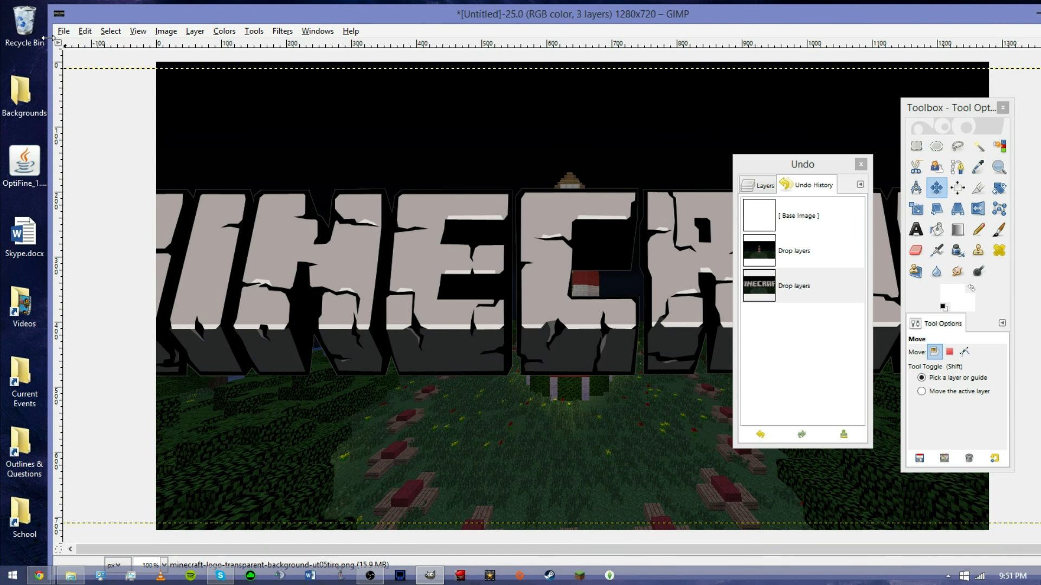
pyautogui.moveTo(49, 38); pyautogui.dragTo(315, 38)
pyautogui.moveTo(537, 21); pyautogui.dragTo(292, 0)
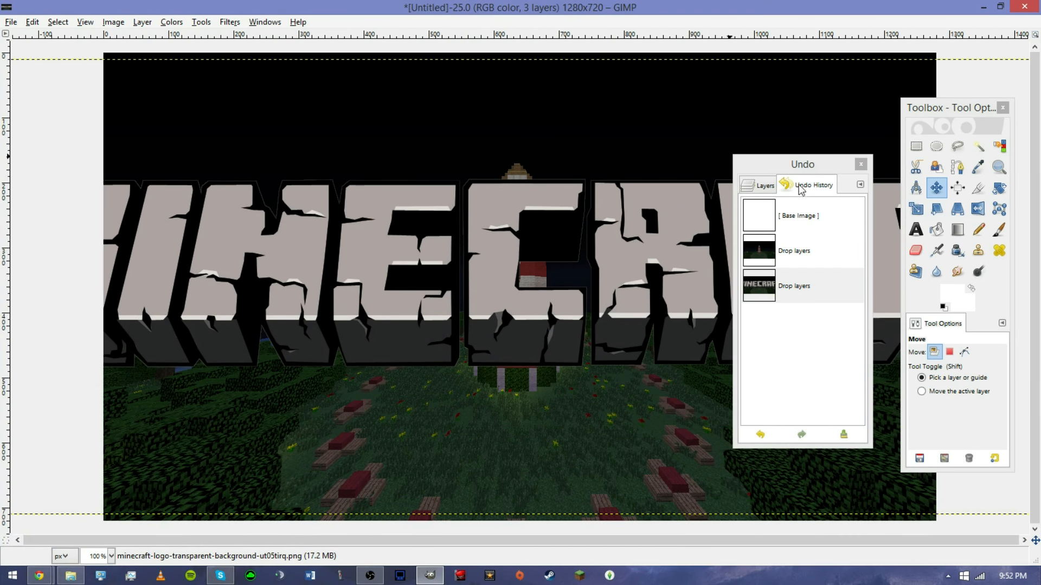
# Scale the Minecraft logo layer to 1259 × 400 pixels and move it to the top of the canvas.
pyautogui.click(915, 209)
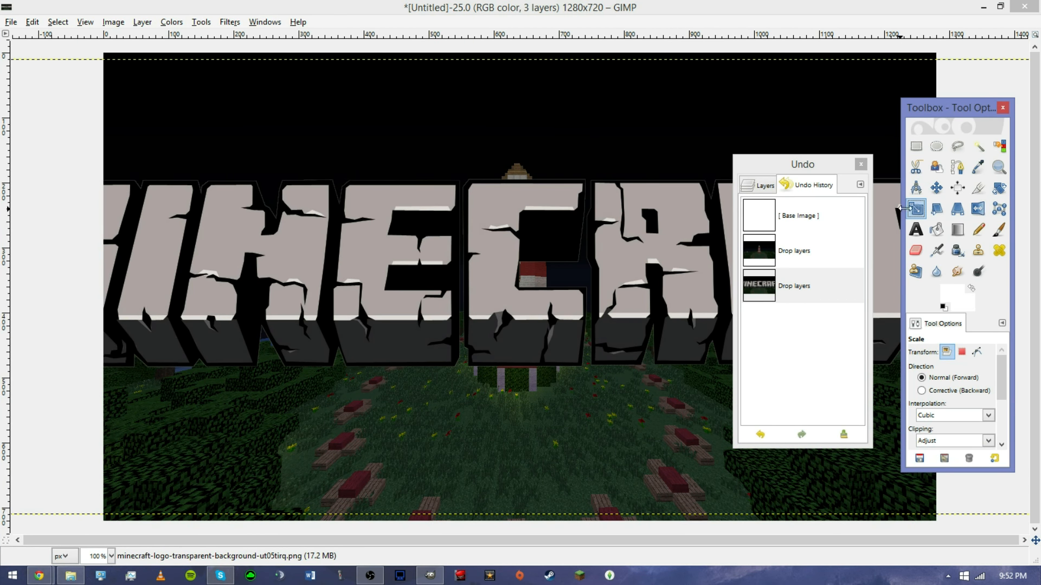
pyautogui.moveTo(132, 105); pyautogui.dragTo(545, 293)
pyautogui.click(722, 233)
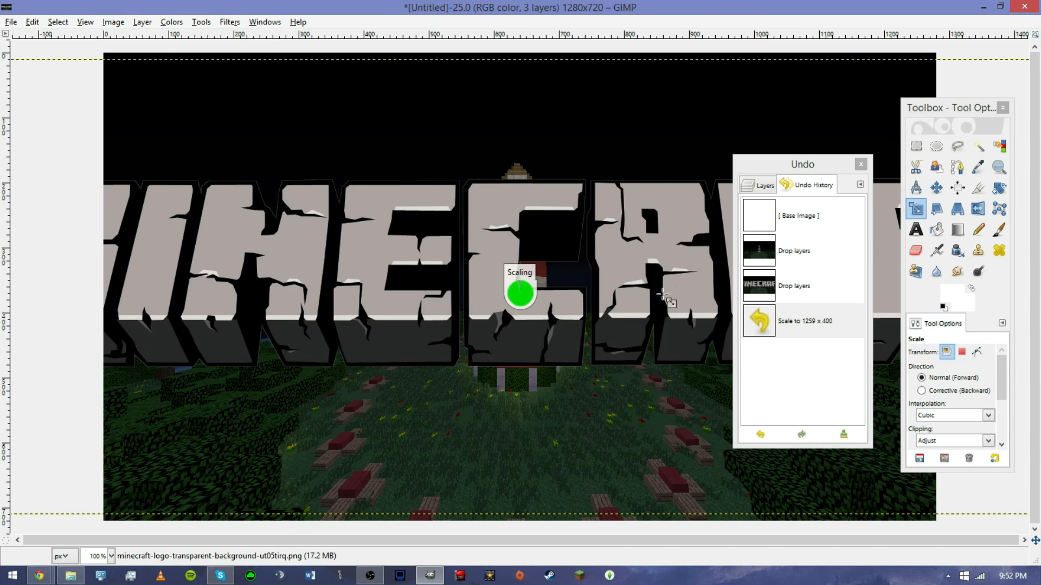
pyautogui.click(936, 187)
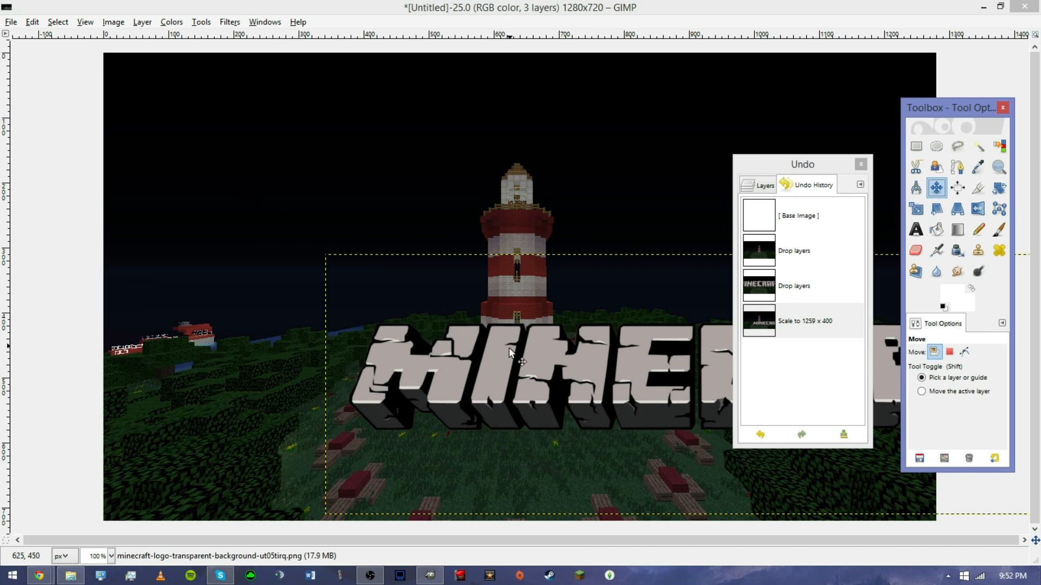
pyautogui.moveTo(492, 357); pyautogui.dragTo(271, 105)
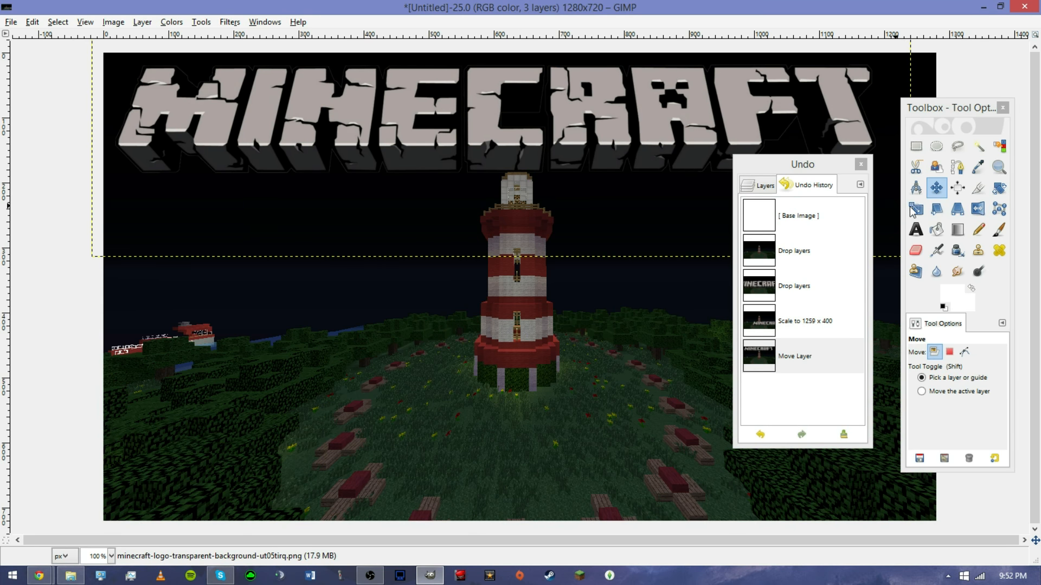
# Rescale the logo to 1352 × 404 pixels and reposition it across the top of the image.
pyautogui.click(915, 209)
pyautogui.click(882, 140)
pyautogui.moveTo(882, 138); pyautogui.dragTo(906, 138)
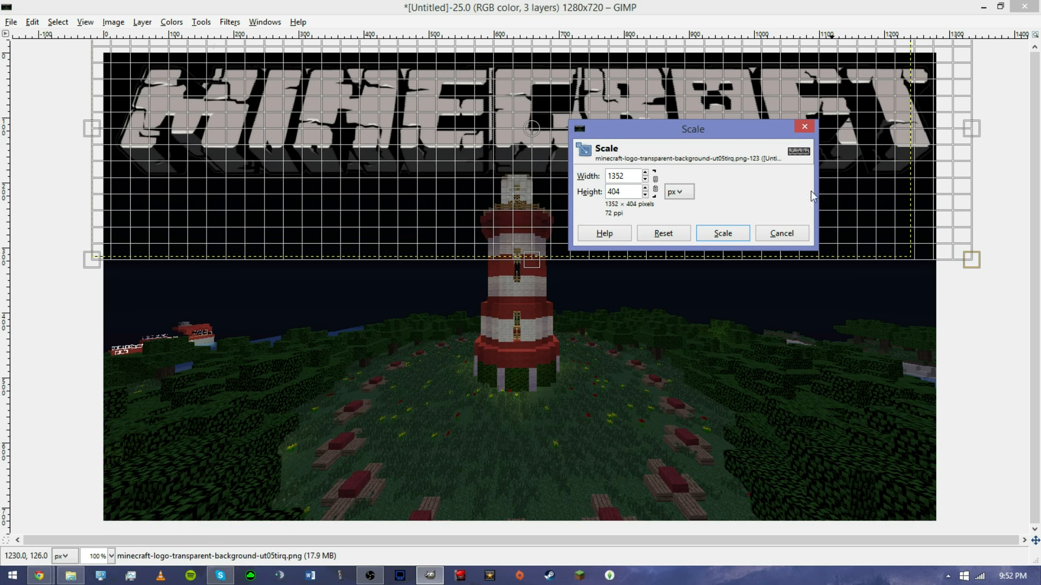
pyautogui.click(722, 233)
pyautogui.click(936, 188)
pyautogui.moveTo(715, 117); pyautogui.dragTo(709, 112)
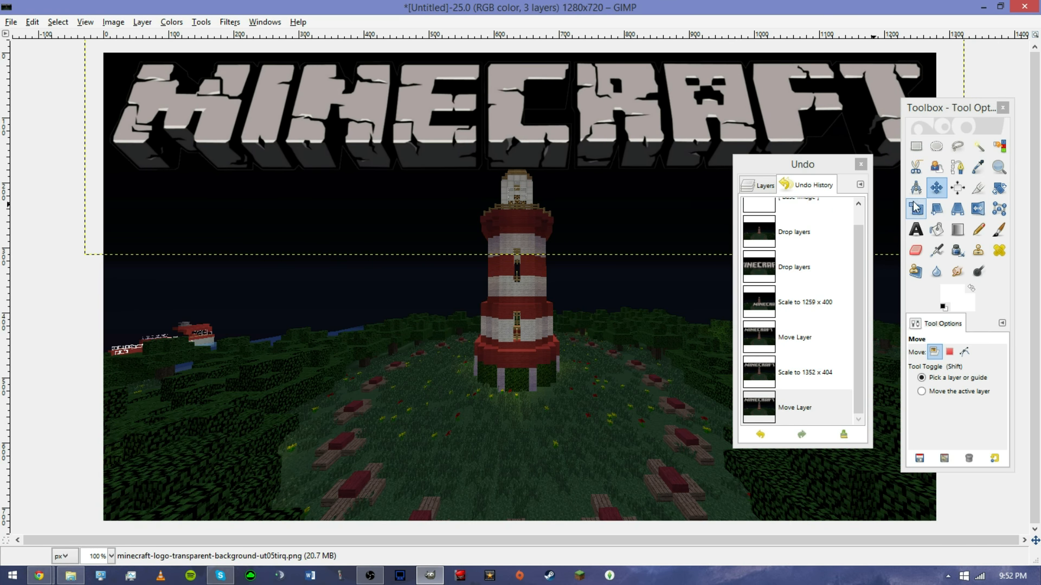
# Draw a text box about 771 × 168 px over the grass below the lighthouse and enter Hunger Games.
pyautogui.click(916, 229)
pyautogui.moveTo(808, 173); pyautogui.dragTo(940, 107)
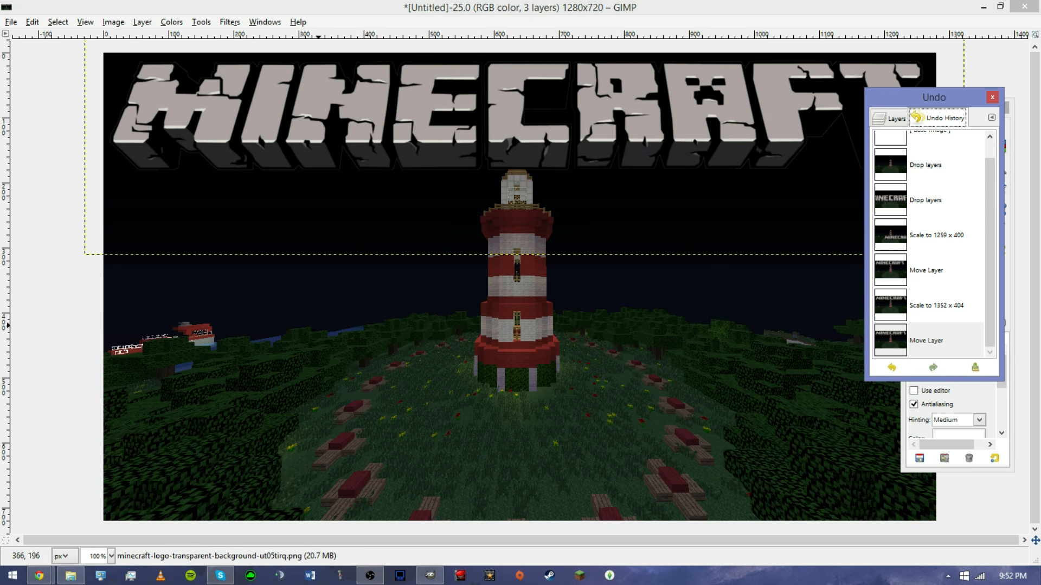
pyautogui.click(260, 334)
pyautogui.moveTo(260, 334); pyautogui.dragTo(762, 443)
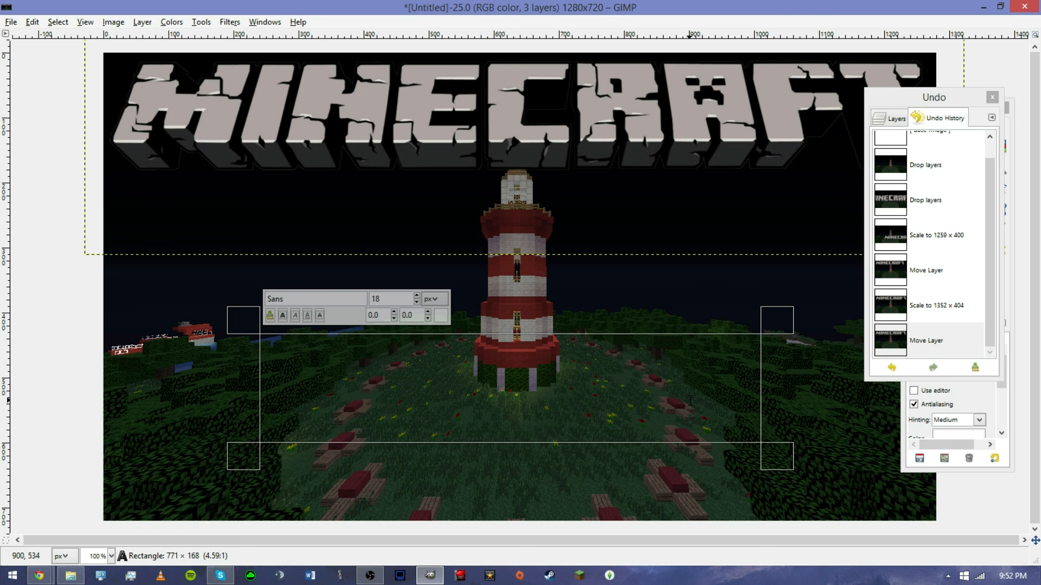
pyautogui.write('Hunger Games')
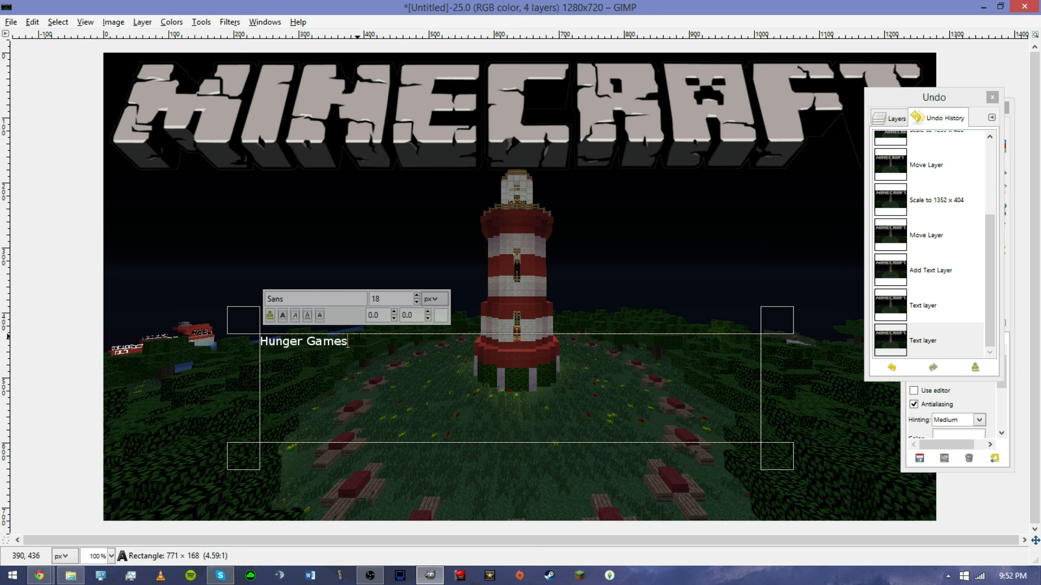
# Select all the text and change its font to Agent Orange.
pyautogui.hotkey('ctrl', 'a')
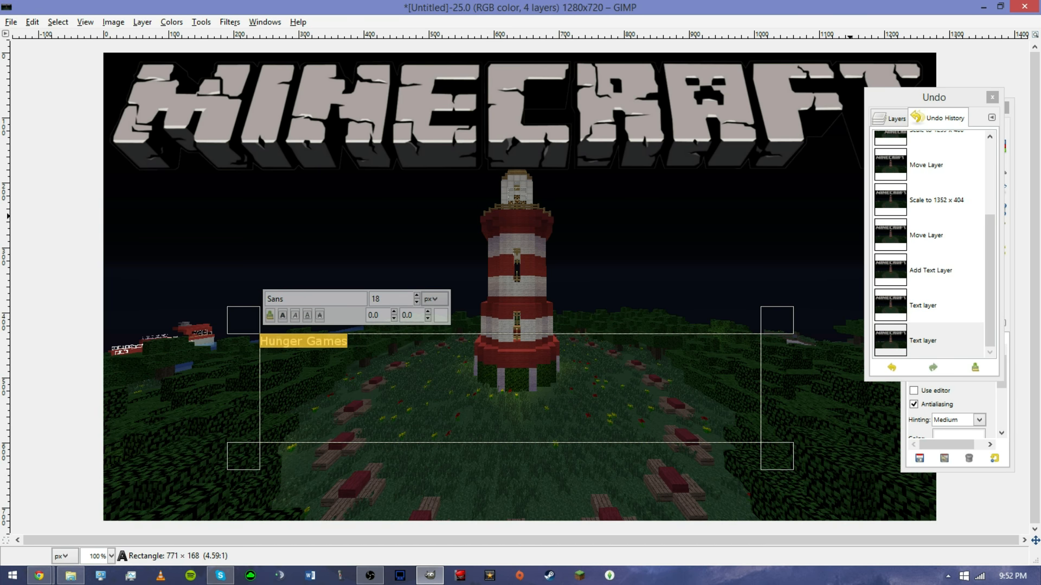
pyautogui.click(992, 97)
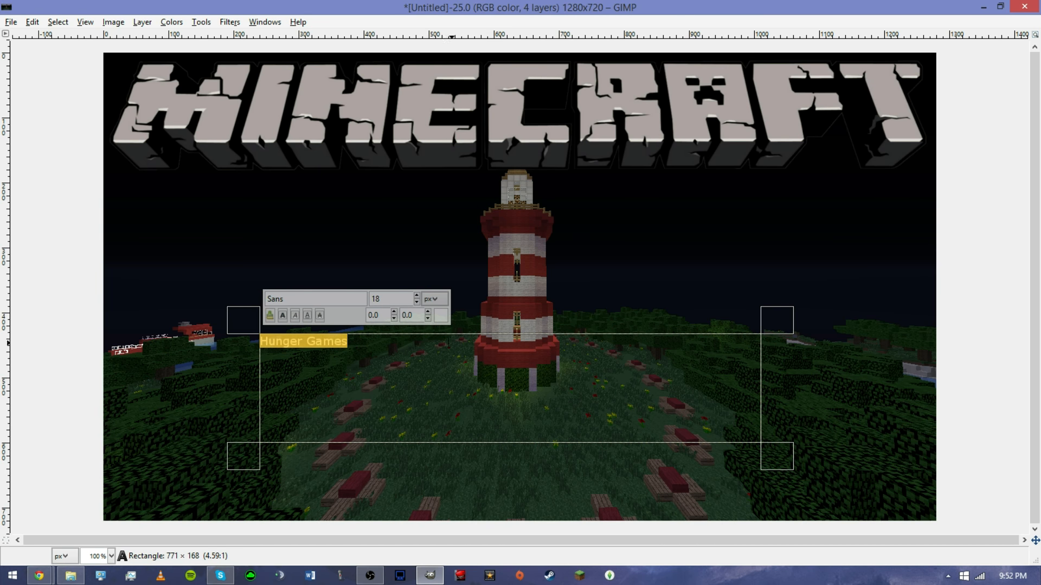
pyautogui.click(329, 301)
pyautogui.write('Agent Orange')
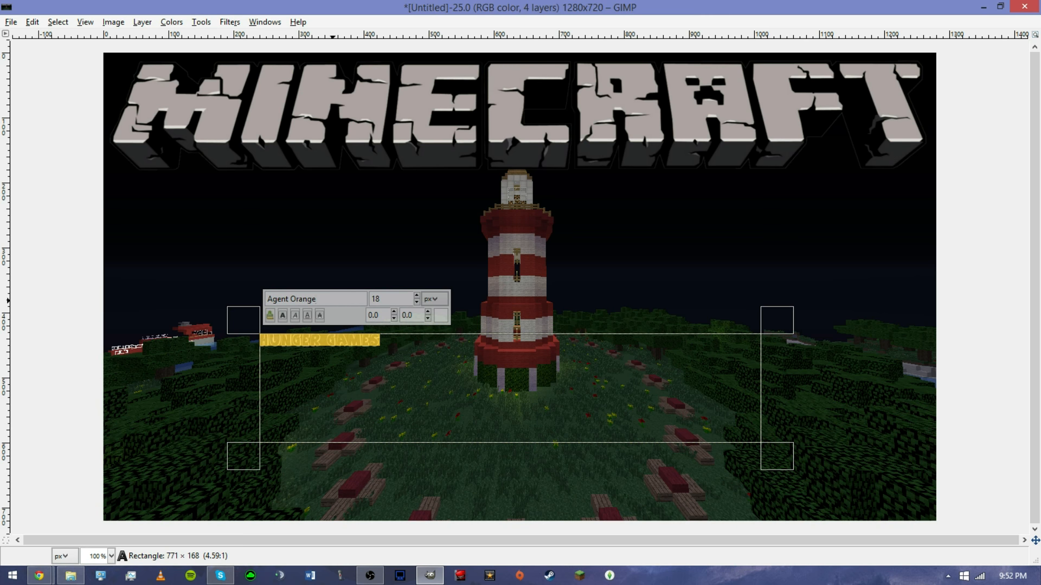
pyautogui.click(441, 319)
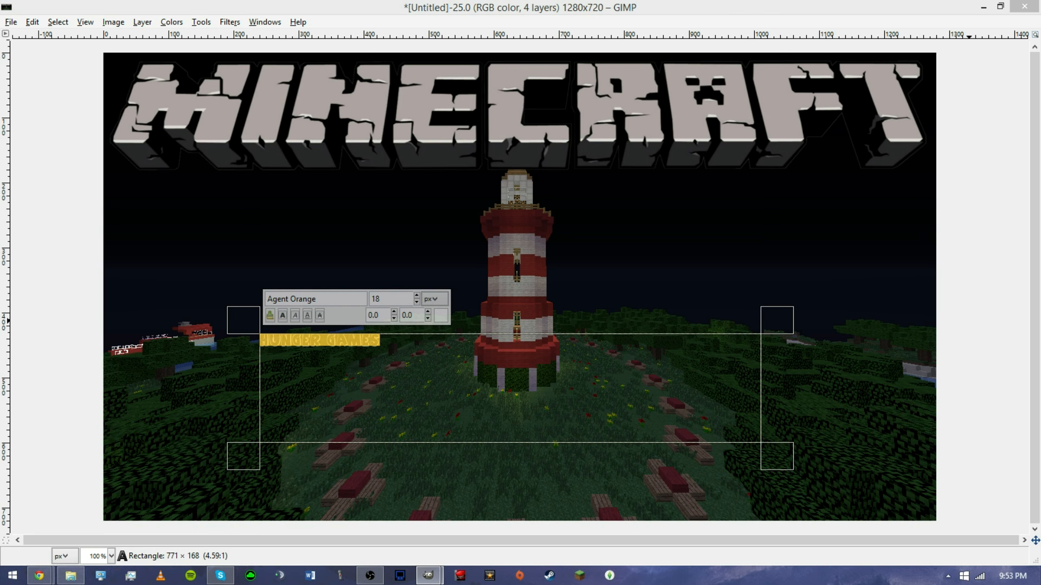
pyautogui.press('Return')
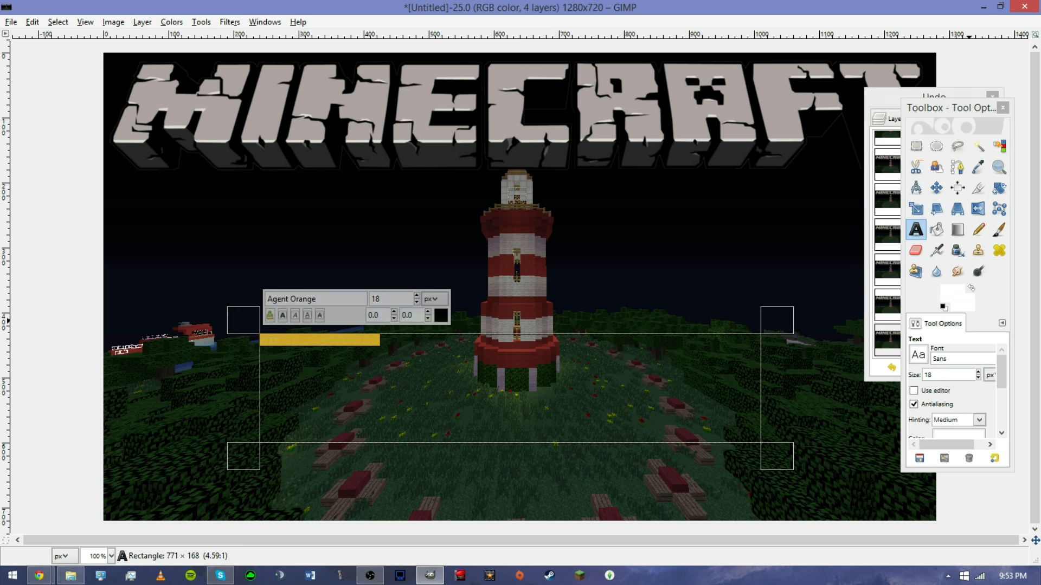
# Raise the text size to 76 px and widen the text box to about 1190 × 144 px across the grass.
pyautogui.click(417, 295)
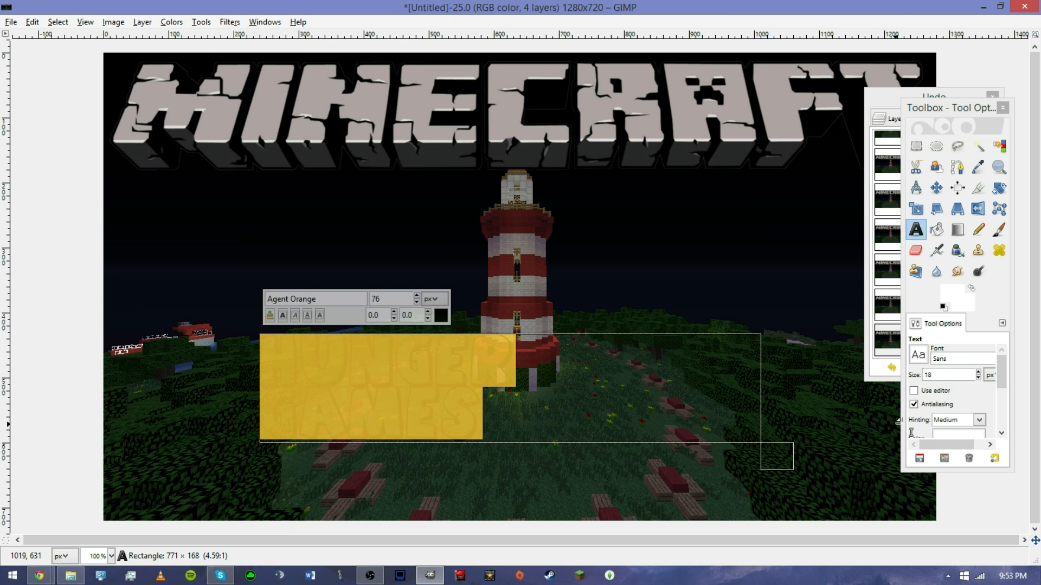
pyautogui.moveTo(789, 447); pyautogui.dragTo(935, 408)
pyautogui.moveTo(136, 432); pyautogui.dragTo(132, 433)
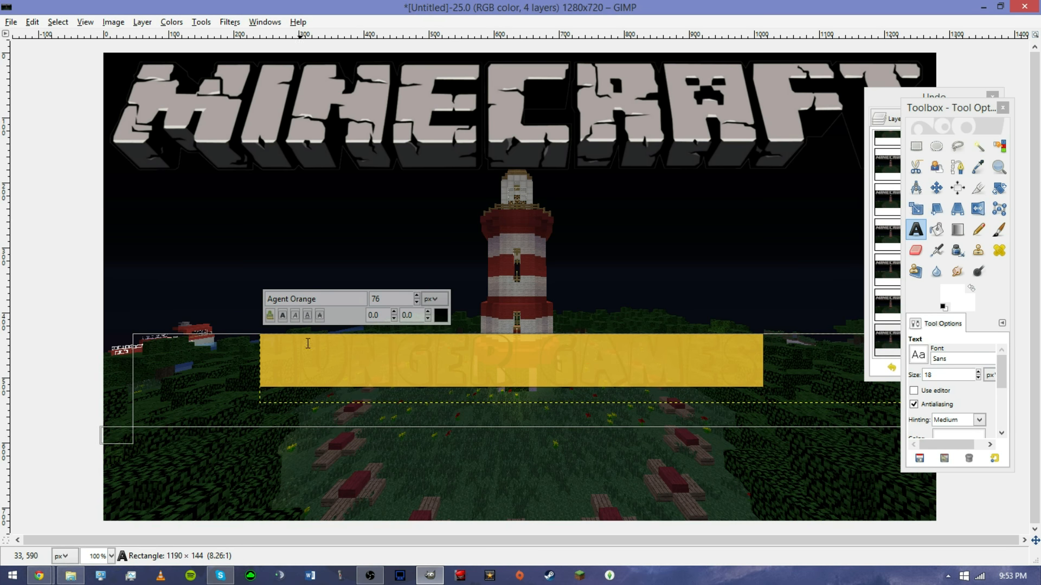
# Adjust the Hunger Games text size to 85 px.
pyautogui.click(292, 295)
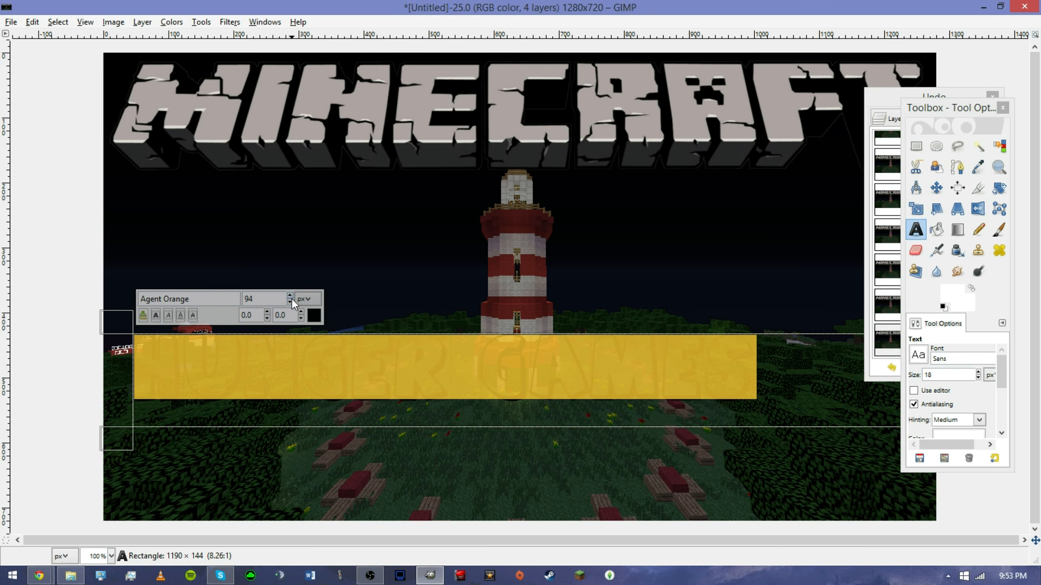
pyautogui.click(292, 303)
pyautogui.click(292, 303)
pyautogui.click(292, 303)
pyautogui.click(291, 303)
pyautogui.click(292, 303)
pyautogui.click(291, 303)
pyautogui.click(291, 302)
pyautogui.click(292, 303)
pyautogui.click(291, 303)
pyautogui.click(291, 303)
pyautogui.click(291, 303)
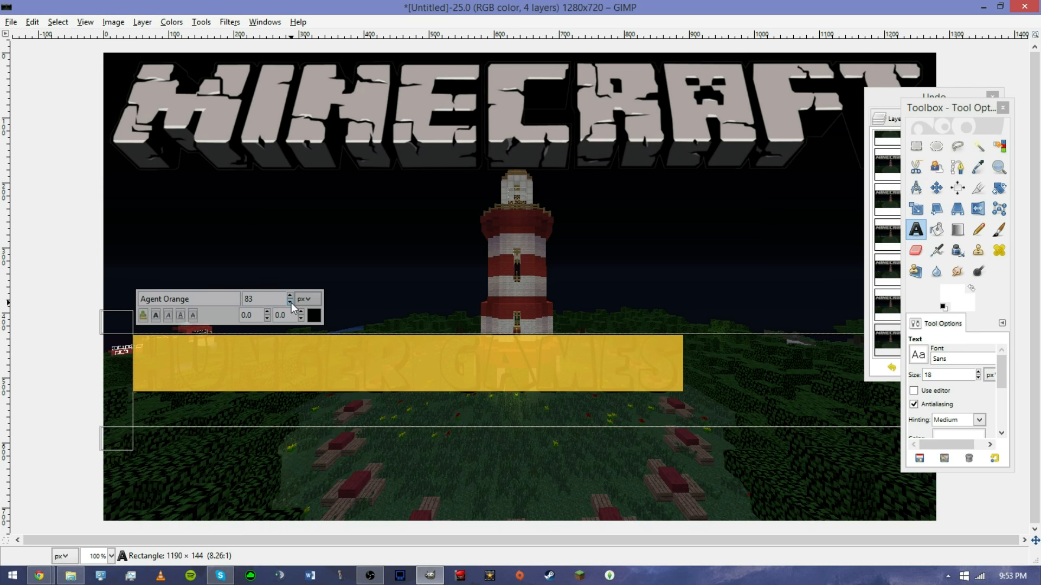
pyautogui.click(289, 297)
pyautogui.click(289, 297)
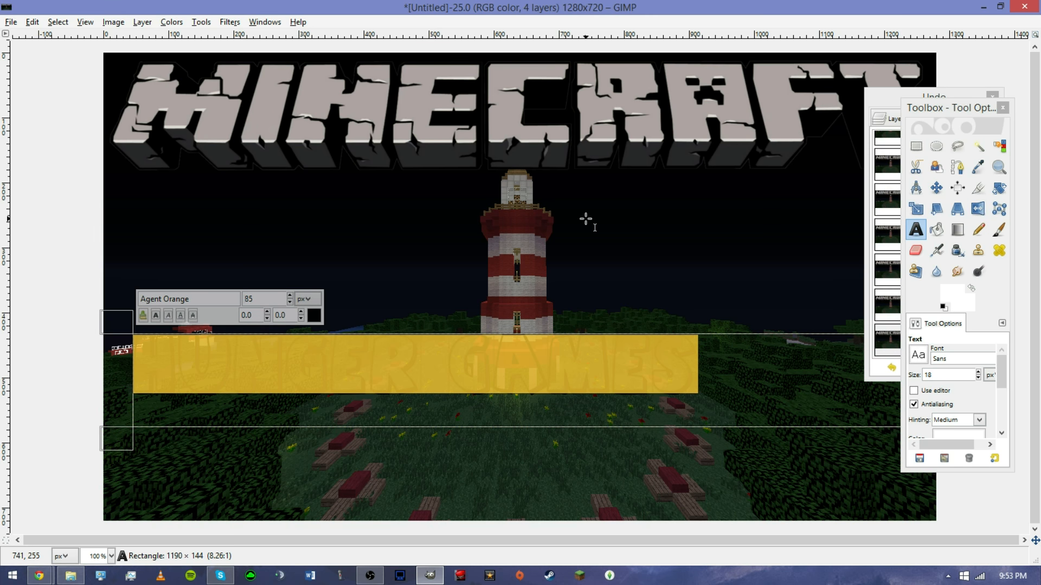
# Convert the text into a path and add a new transparent layer.
pyautogui.click(142, 22)
pyautogui.click(155, 154)
pyautogui.click(142, 21)
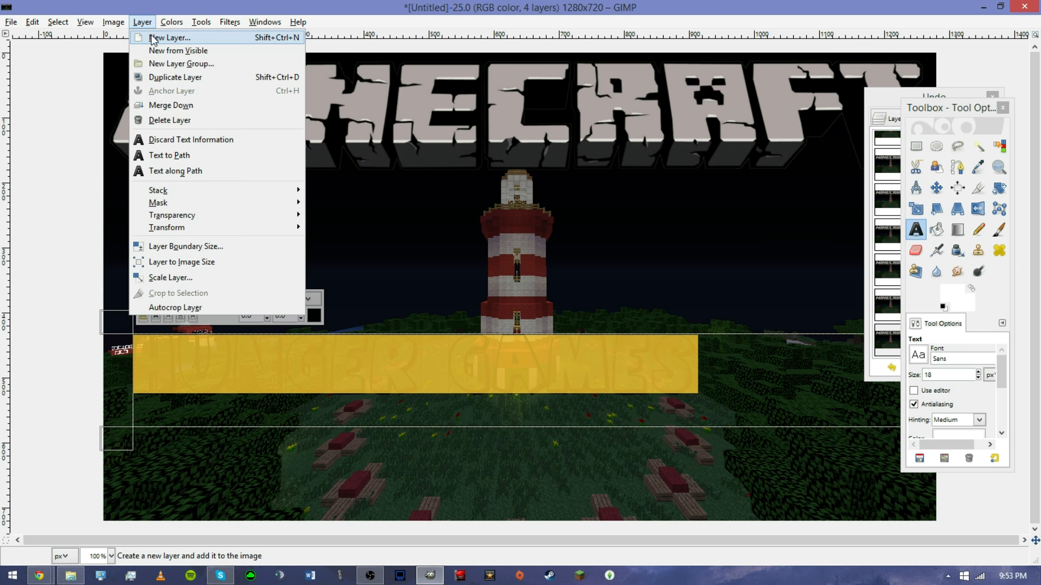
pyautogui.click(153, 38)
pyautogui.click(525, 396)
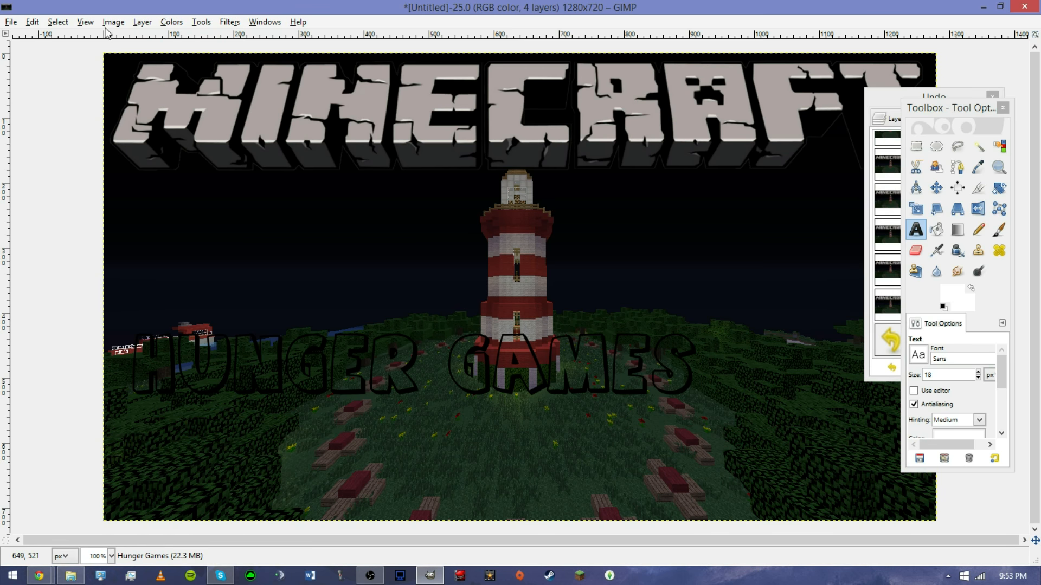
# Create a selection from the text path and grow it outward.
pyautogui.click(58, 22)
pyautogui.click(82, 114)
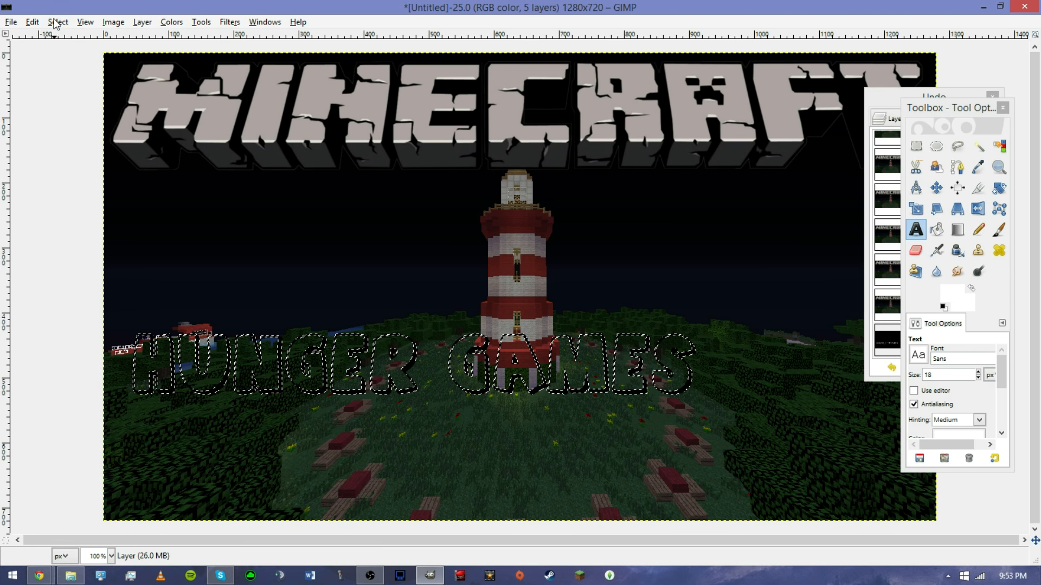
pyautogui.click(58, 21)
pyautogui.click(108, 194)
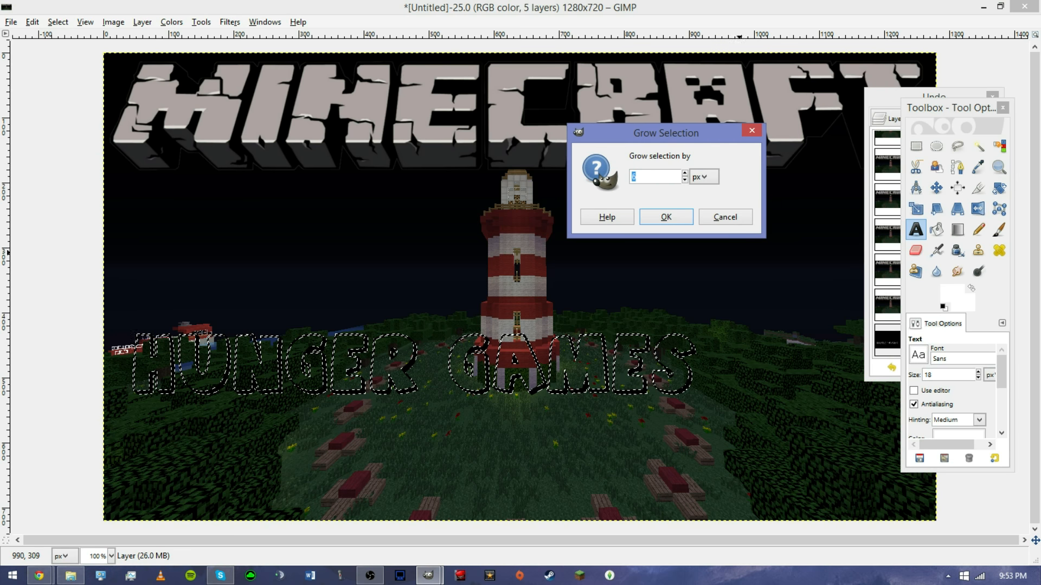
pyautogui.click(668, 216)
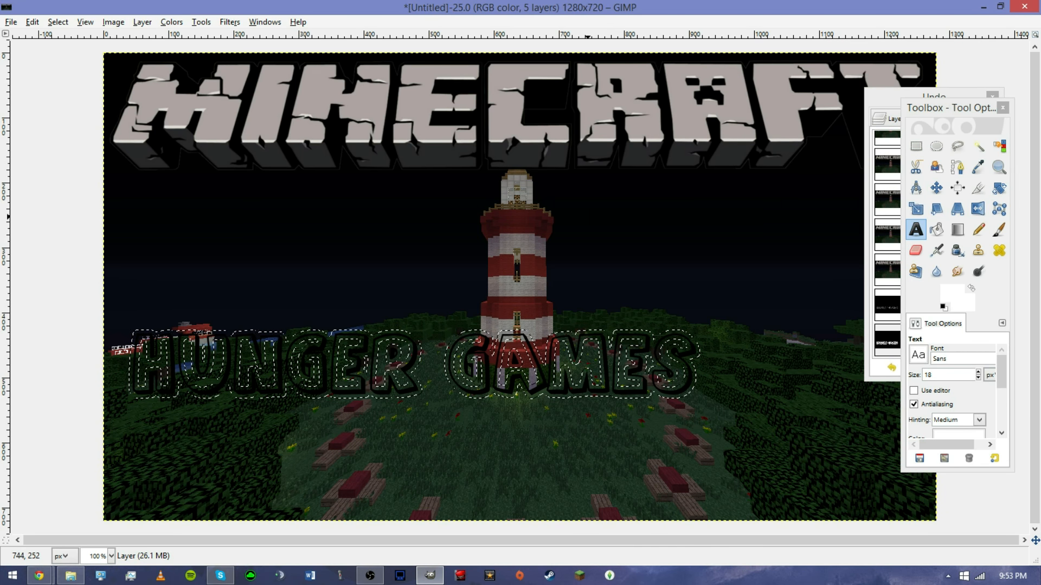
# Merge the new layer down and bucket-fill the grown text selection with black.
pyautogui.click(142, 21)
pyautogui.click(163, 105)
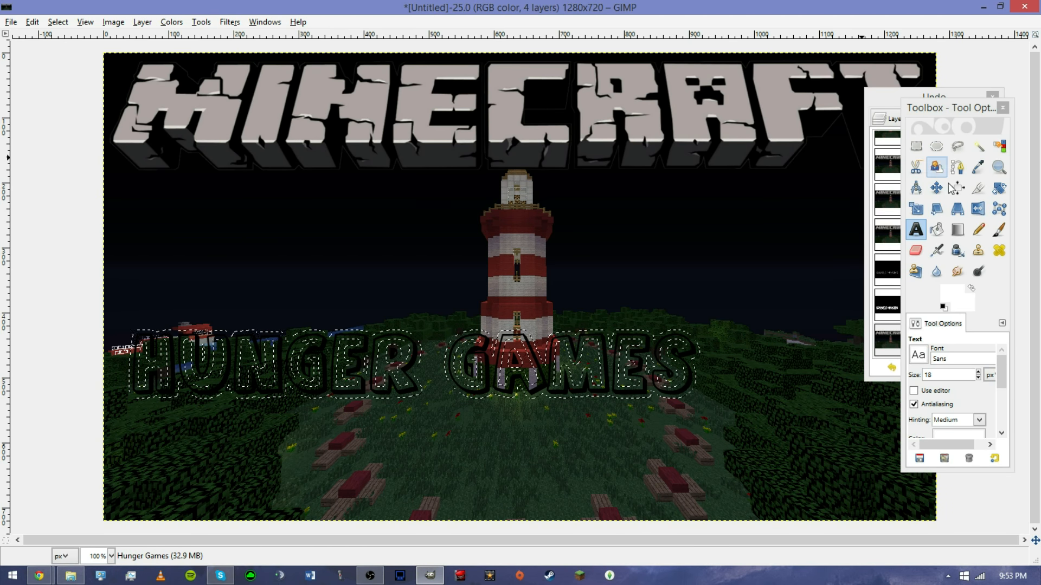
pyautogui.click(943, 231)
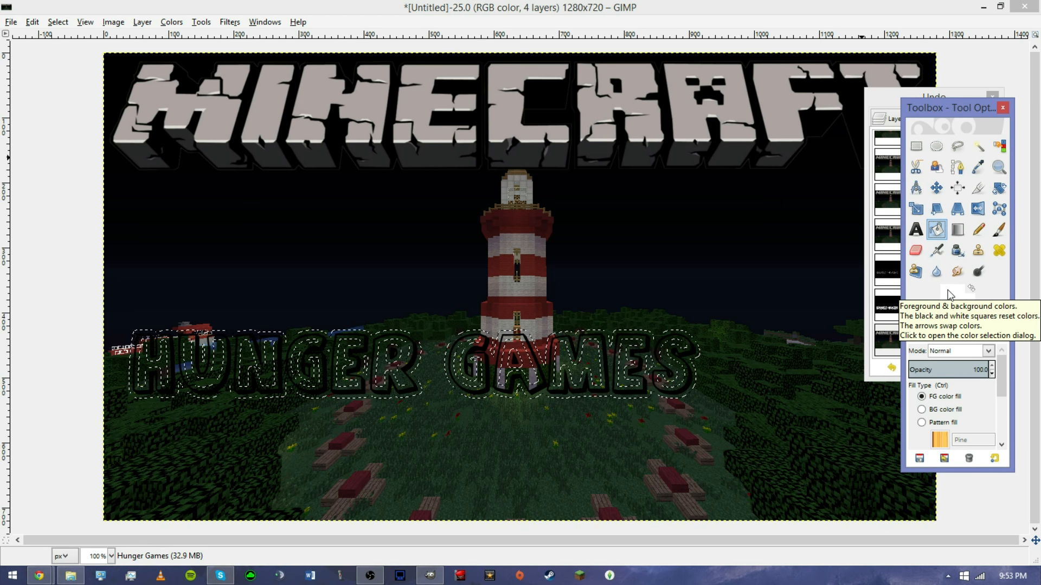
pyautogui.click(949, 294)
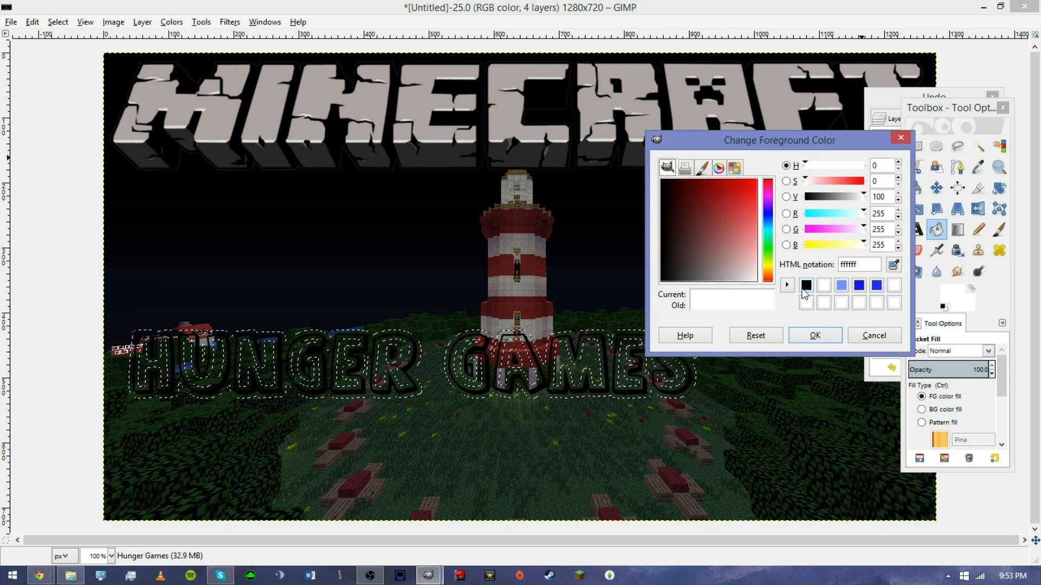
pyautogui.click(806, 285)
pyautogui.click(815, 335)
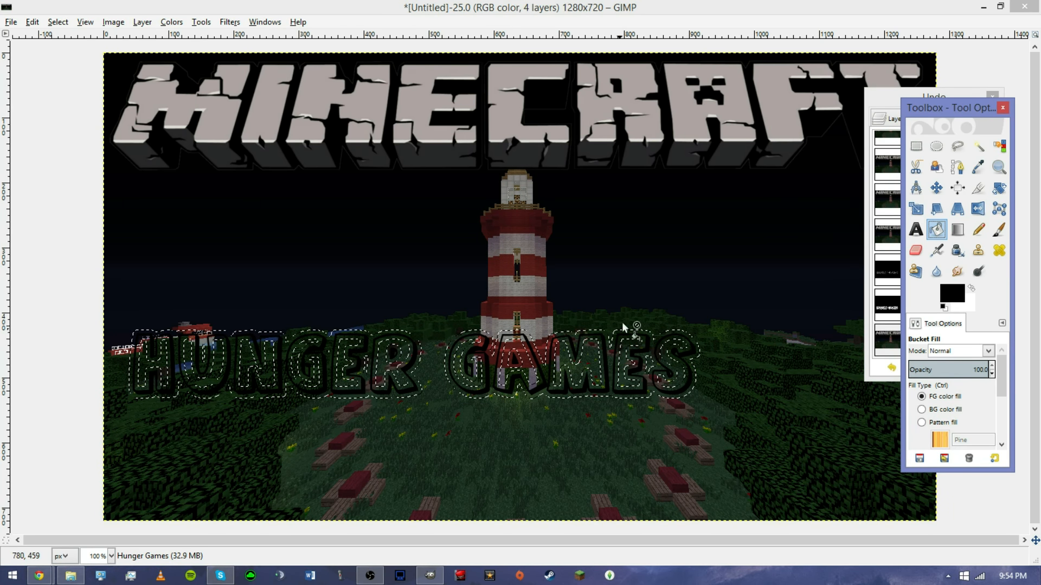
pyautogui.click(487, 400)
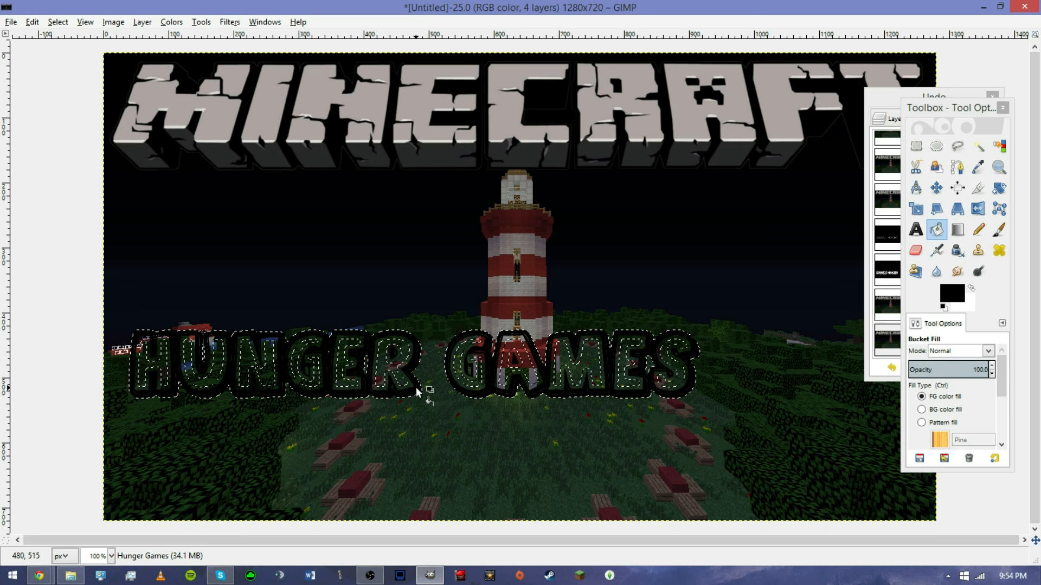
pyautogui.click(481, 397)
pyautogui.click(411, 392)
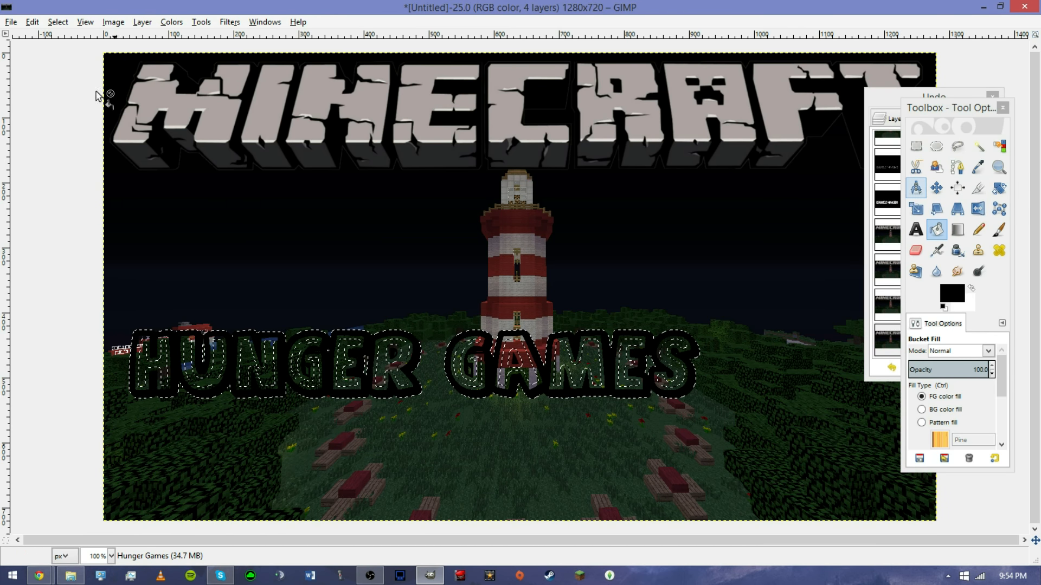
# Clear the selection and bucket-fill every letter of Hunger Games with white.
pyautogui.click(54, 24)
pyautogui.click(68, 51)
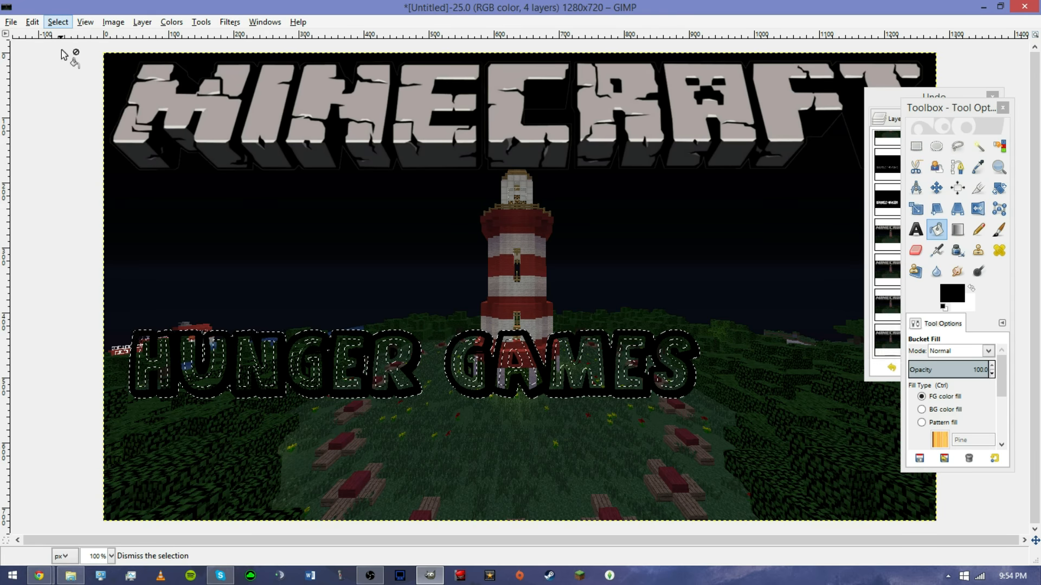
pyautogui.click(953, 295)
pyautogui.click(823, 303)
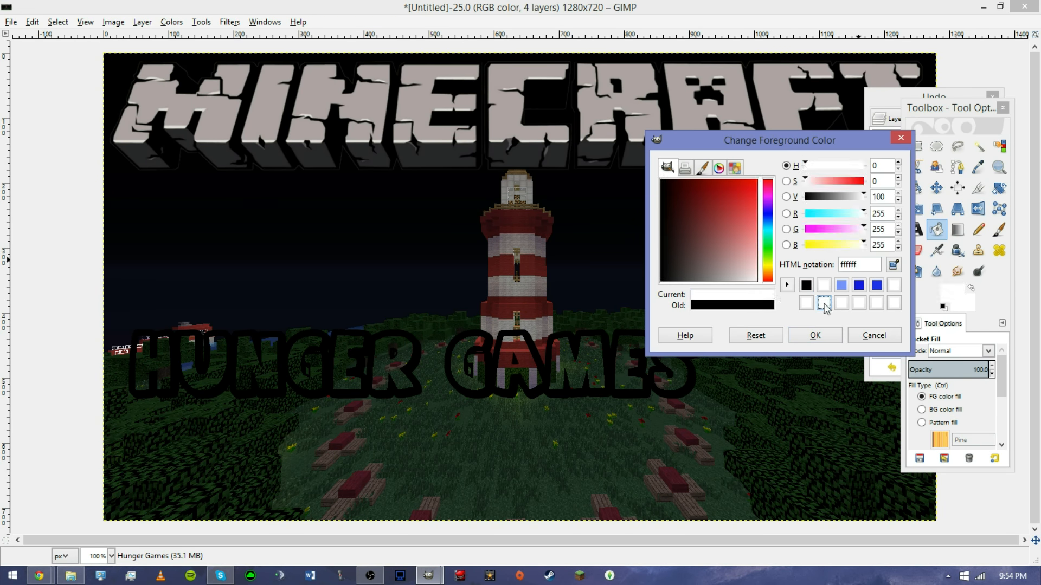
pyautogui.click(825, 338)
pyautogui.click(676, 383)
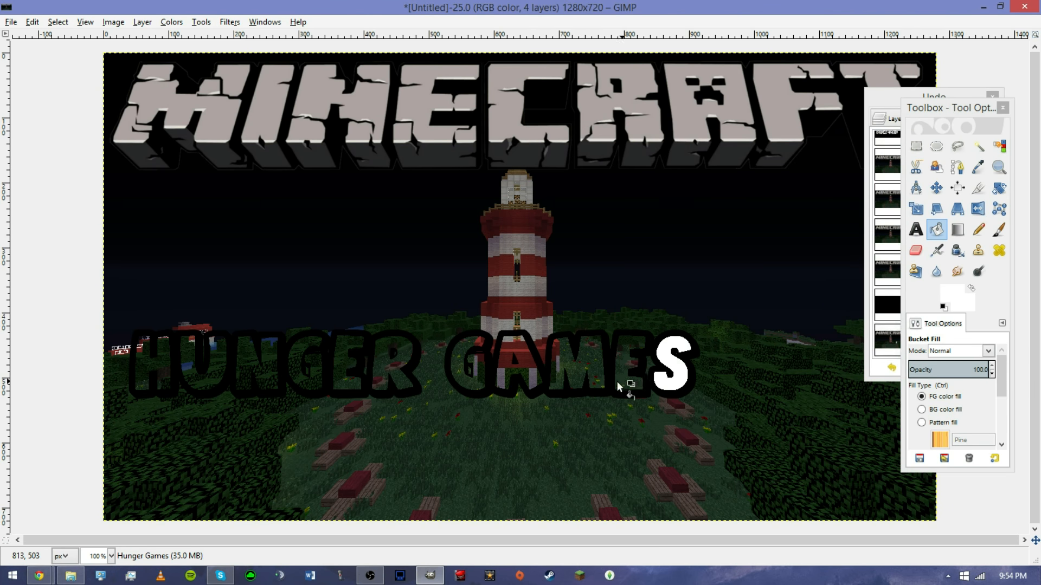
pyautogui.click(617, 381)
pyautogui.click(595, 370)
pyautogui.click(499, 374)
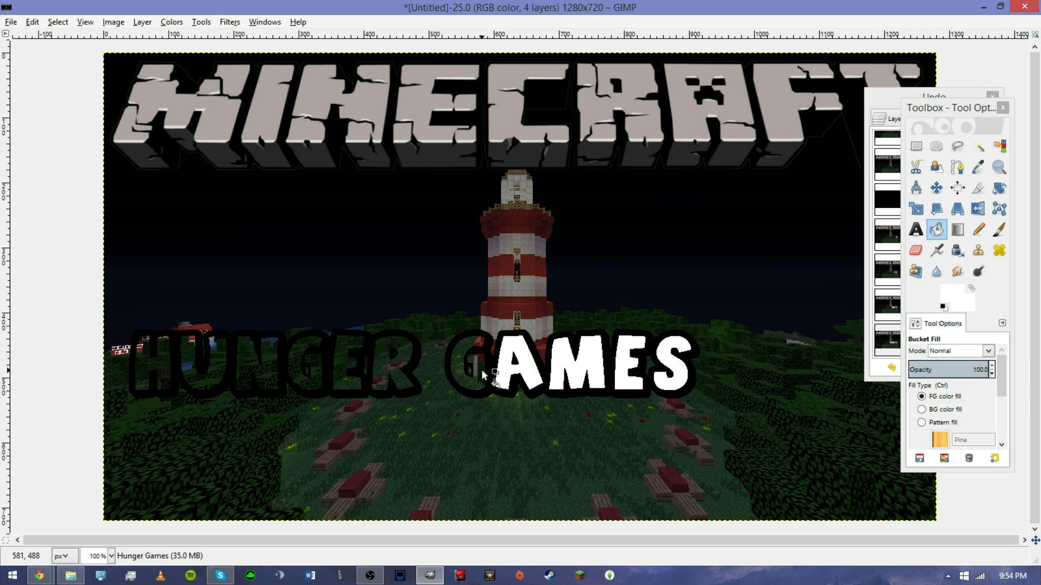
pyautogui.click(481, 369)
pyautogui.click(393, 368)
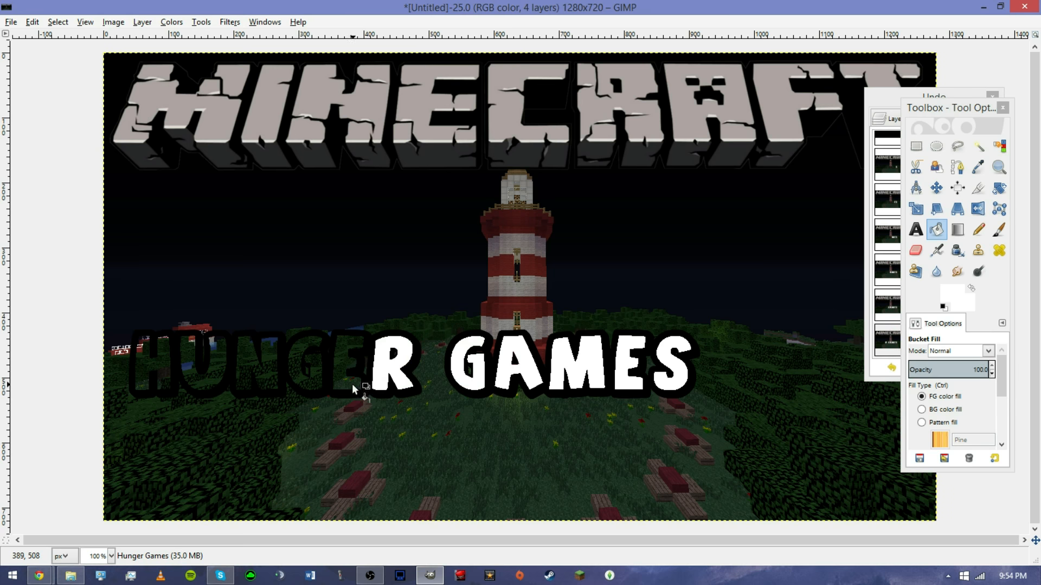
pyautogui.click(353, 382)
pyautogui.click(301, 379)
pyautogui.click(263, 362)
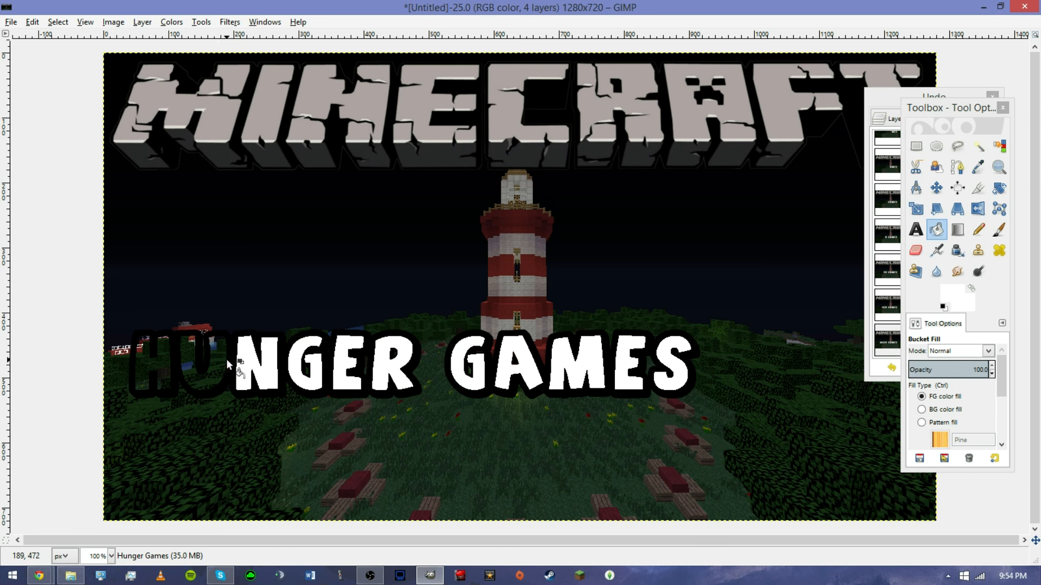
pyautogui.click(223, 357)
pyautogui.click(163, 362)
# Move the Hunger Games text up to sit just below the Minecraft logo.
pyautogui.click(936, 188)
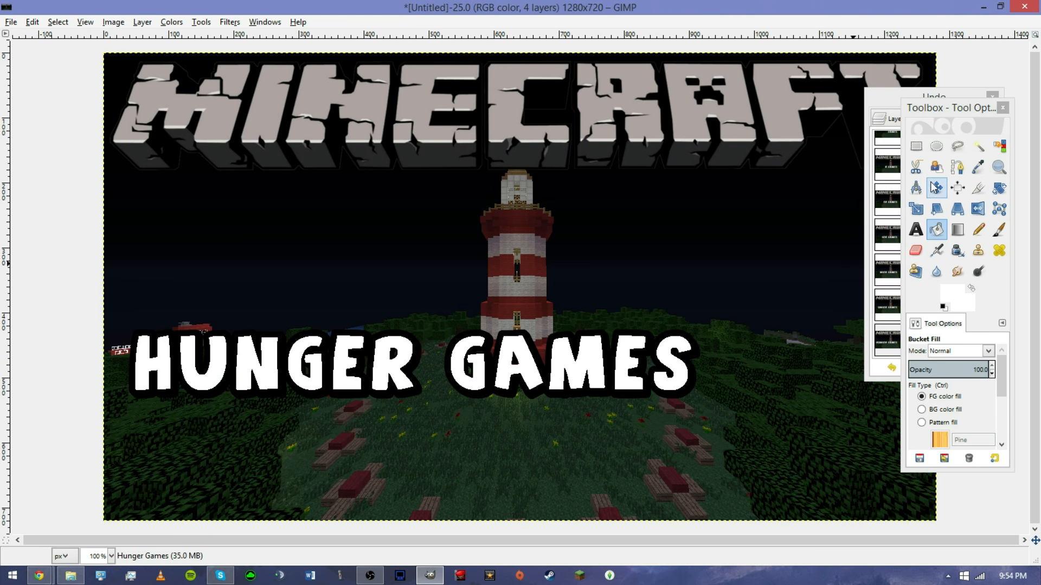
pyautogui.click(482, 373)
pyautogui.moveTo(483, 373); pyautogui.dragTo(565, 218)
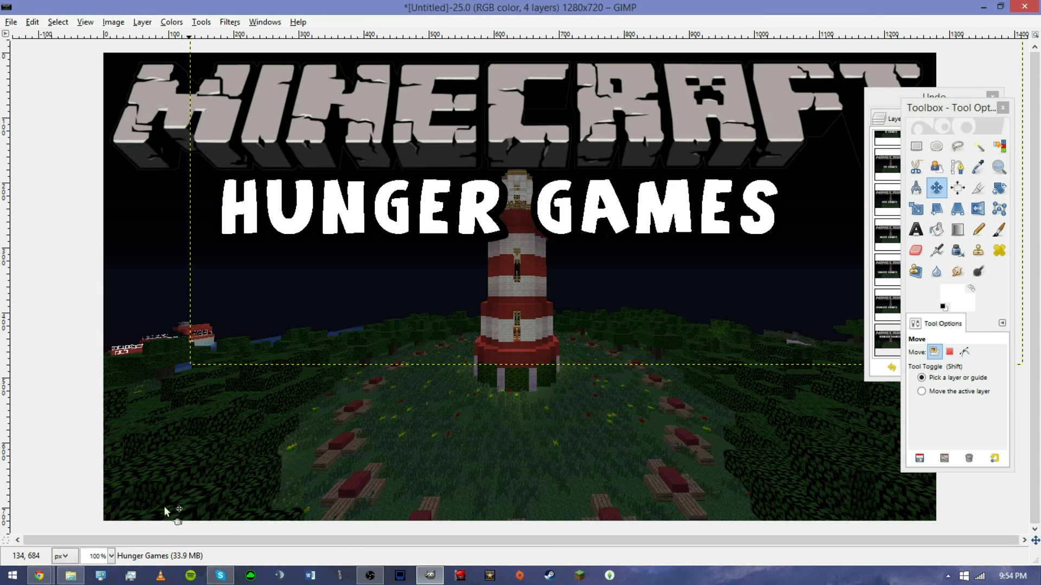
# Switch to the browser, reload the Nova Skin editor and search the skin gallery for the player's username.
pyautogui.moveTo(75, 578)
pyautogui.hotkey('alt', 'Tab')
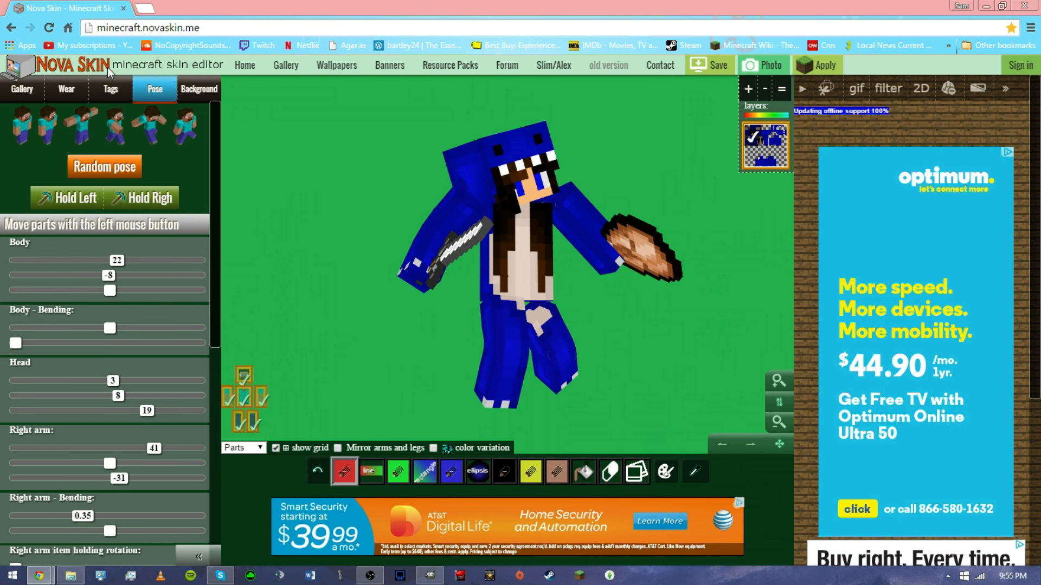
pyautogui.click(49, 27)
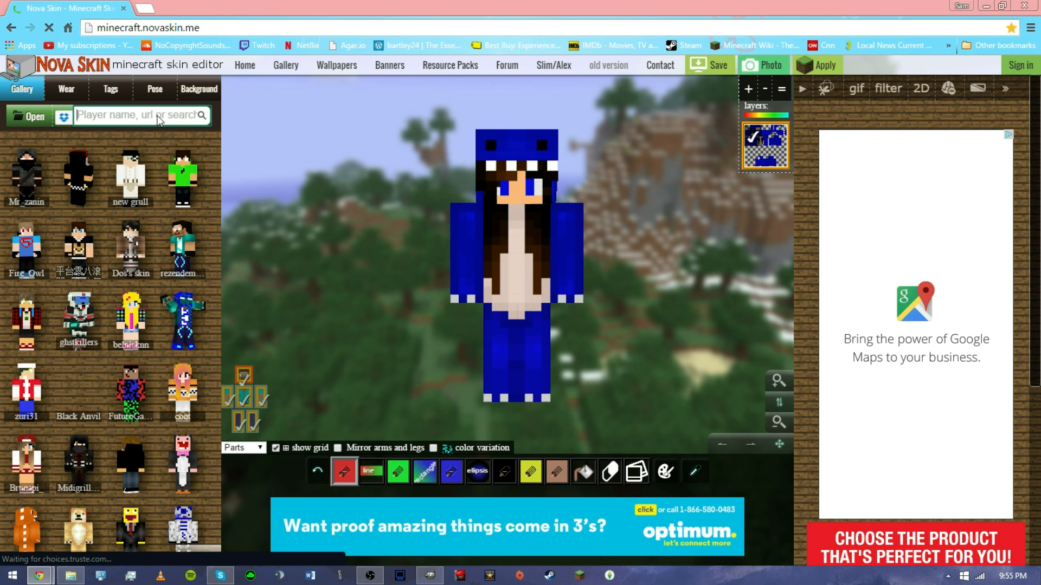
pyautogui.click(158, 116)
pyautogui.write('bebe330')
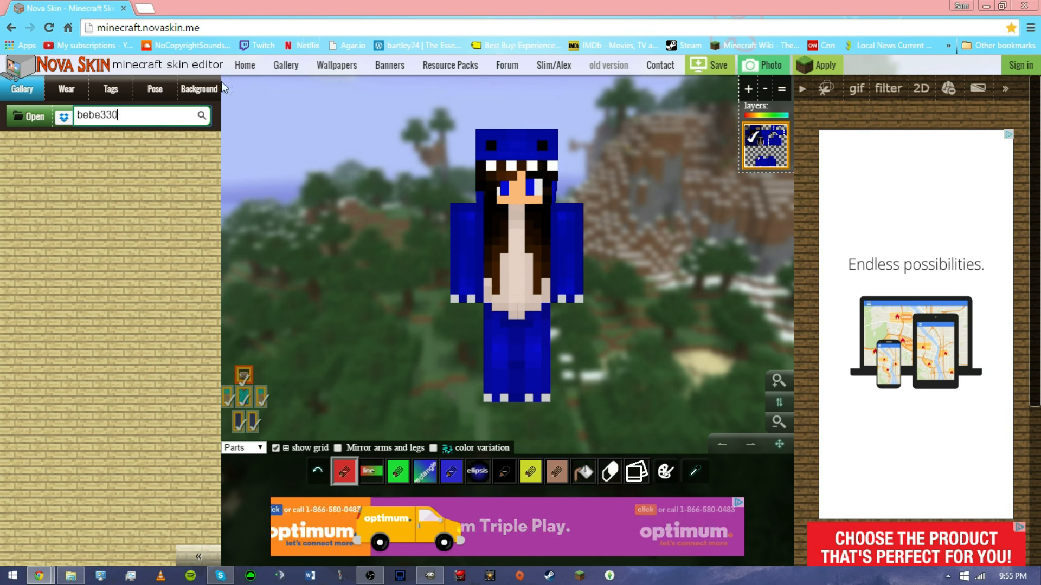
# Set the skin editor's background to the solid green image from the thumbnail pics folder.
pyautogui.click(204, 91)
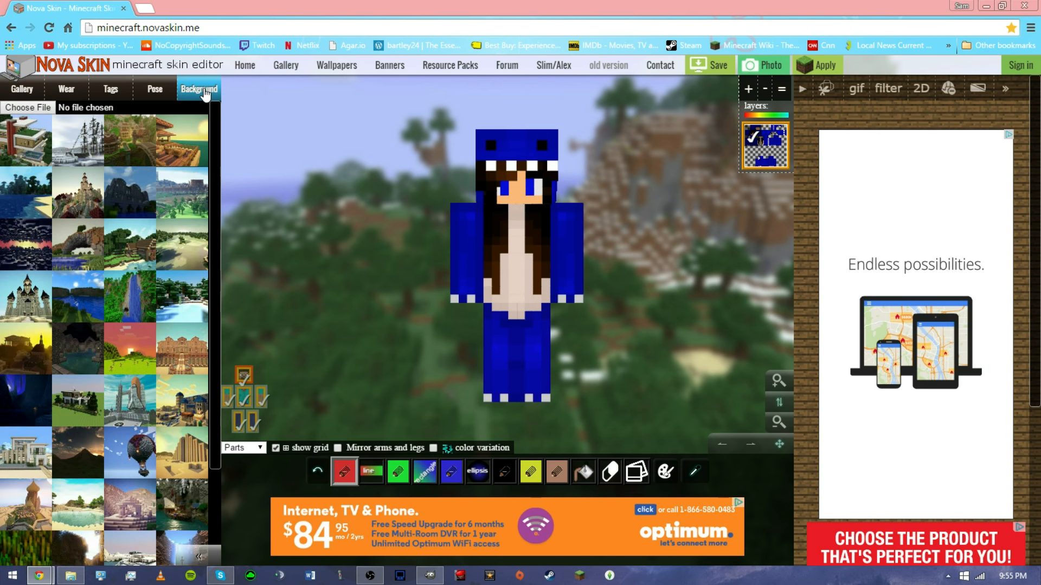
pyautogui.click(48, 107)
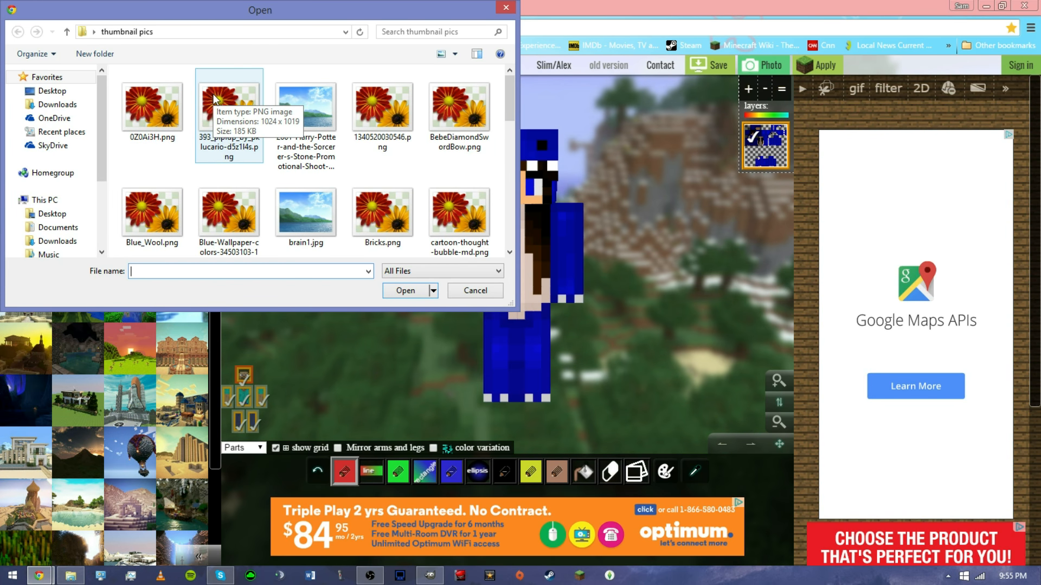
pyautogui.moveTo(509, 79); pyautogui.dragTo(511, 190)
pyautogui.click(228, 198)
pyautogui.click(406, 291)
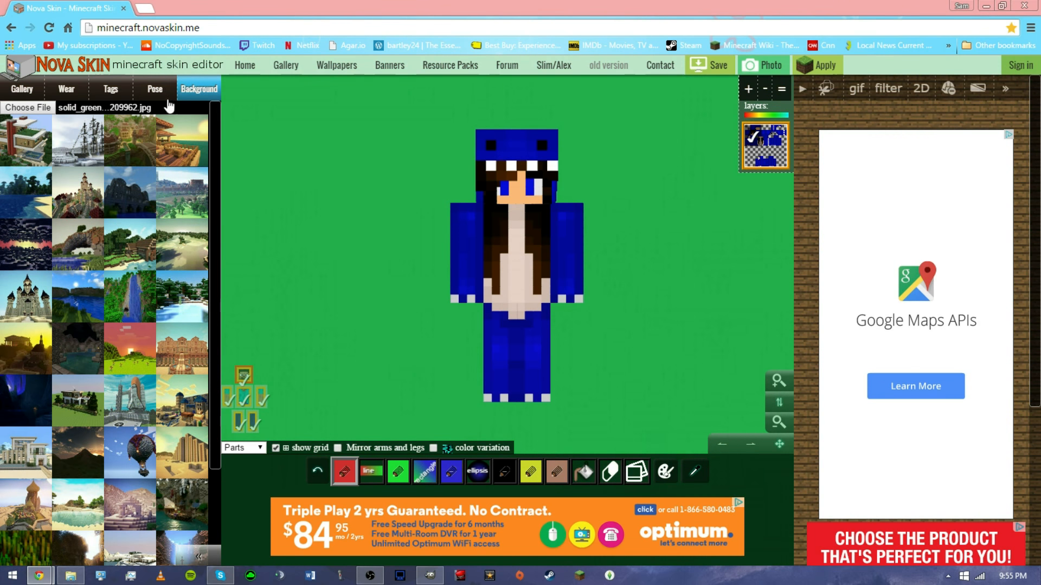
# Pose the skin's body and limbs and give its right hand a sword.
pyautogui.click(140, 95)
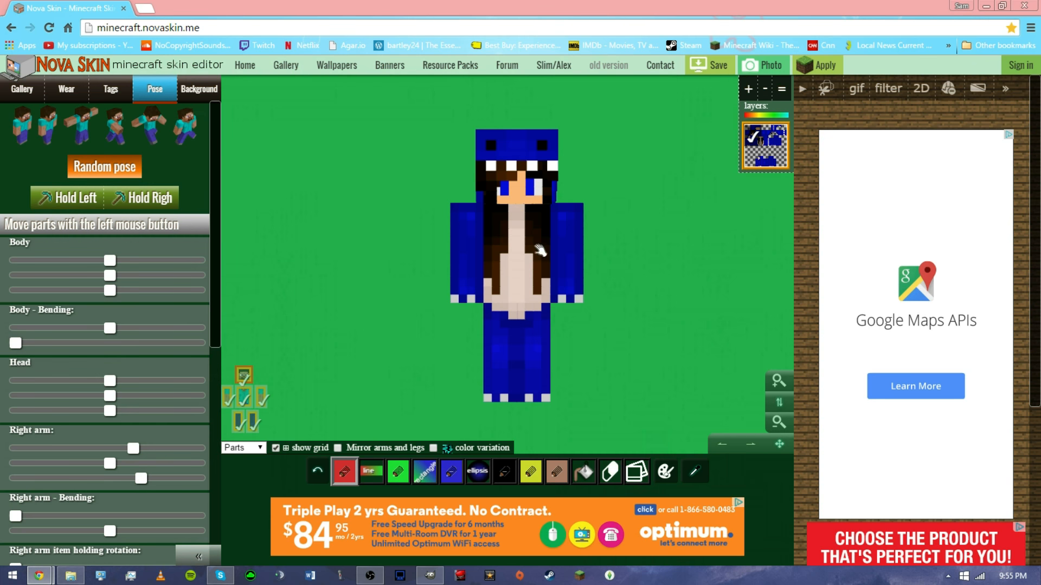
pyautogui.moveTo(645, 329); pyautogui.dragTo(620, 332)
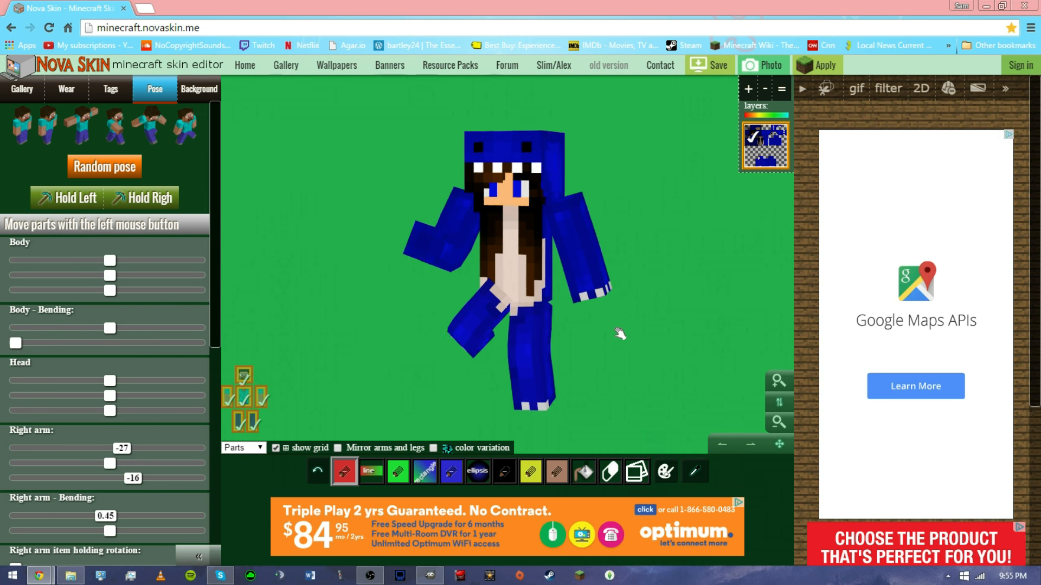
pyautogui.click(111, 208)
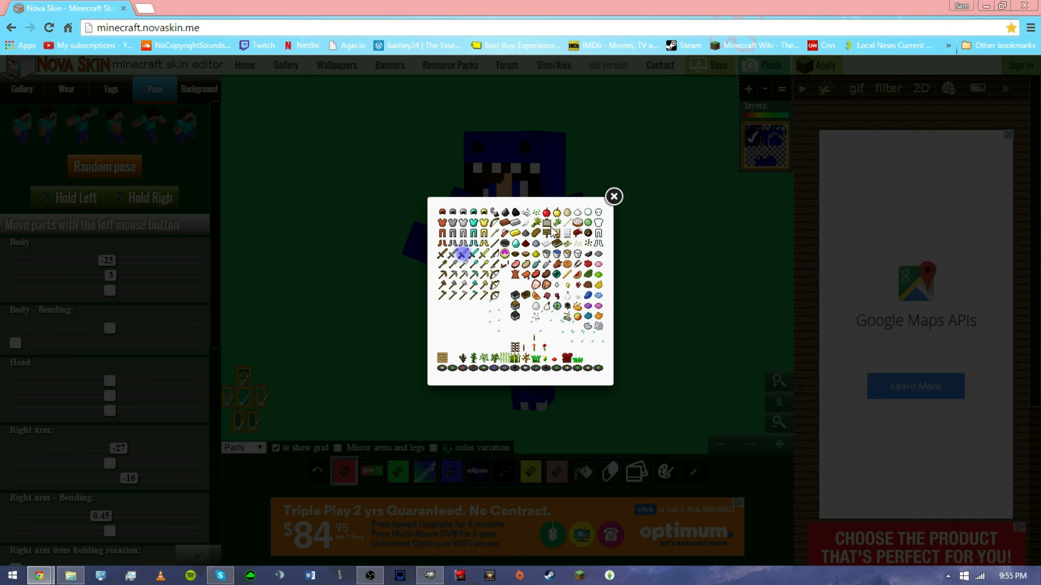
pyautogui.click(614, 197)
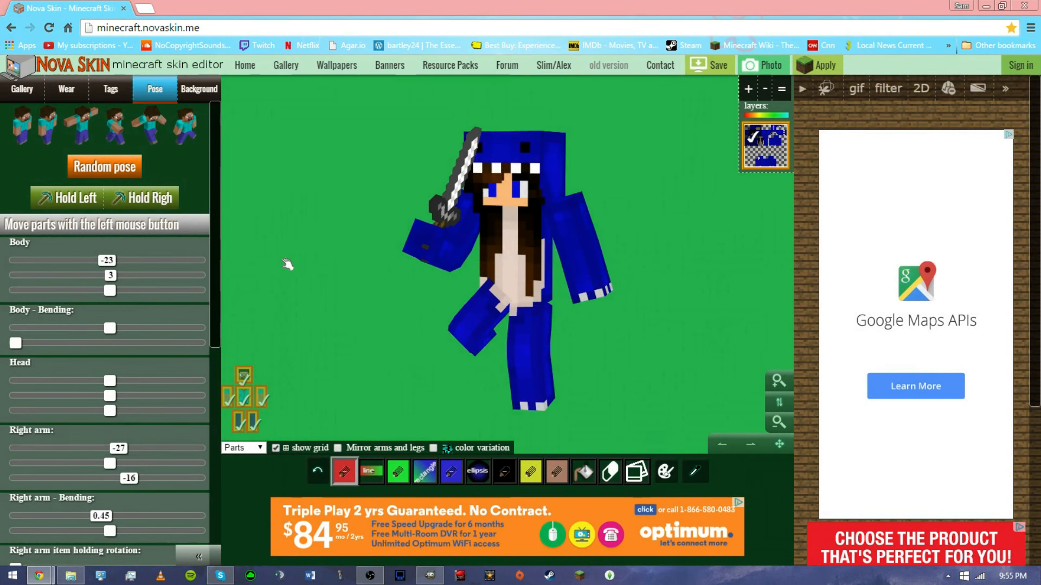
# Give the skin's left hand a glowing item from the item picker.
pyautogui.click(72, 199)
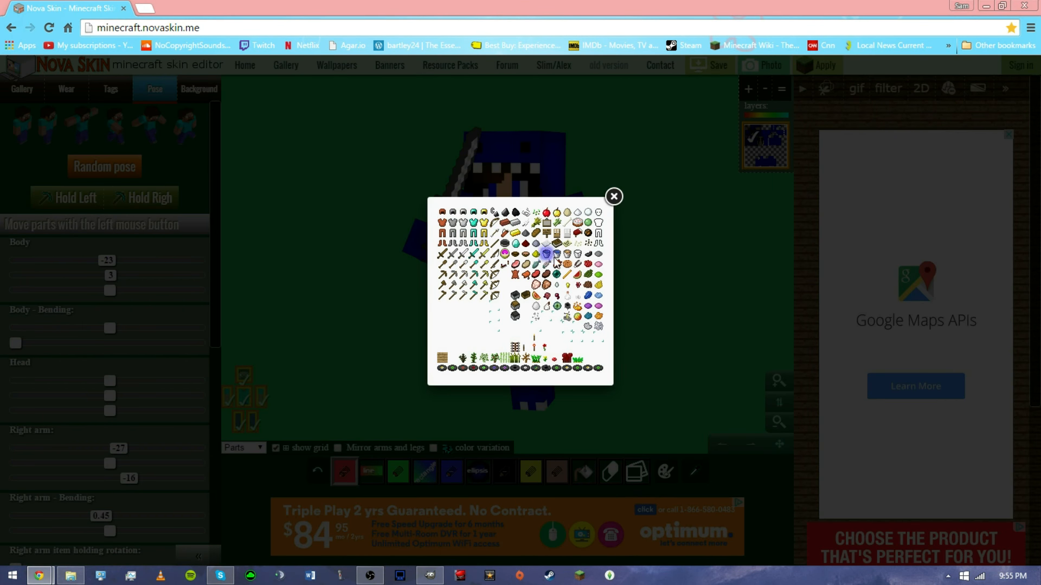
pyautogui.click(666, 213)
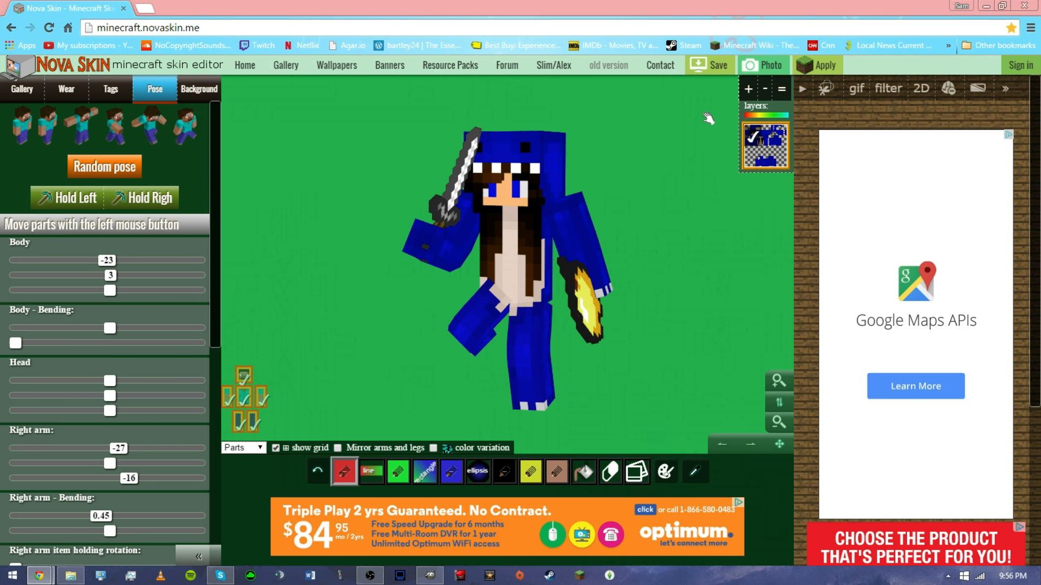
pyautogui.hotkey('ctrl', 'shift', 'j')
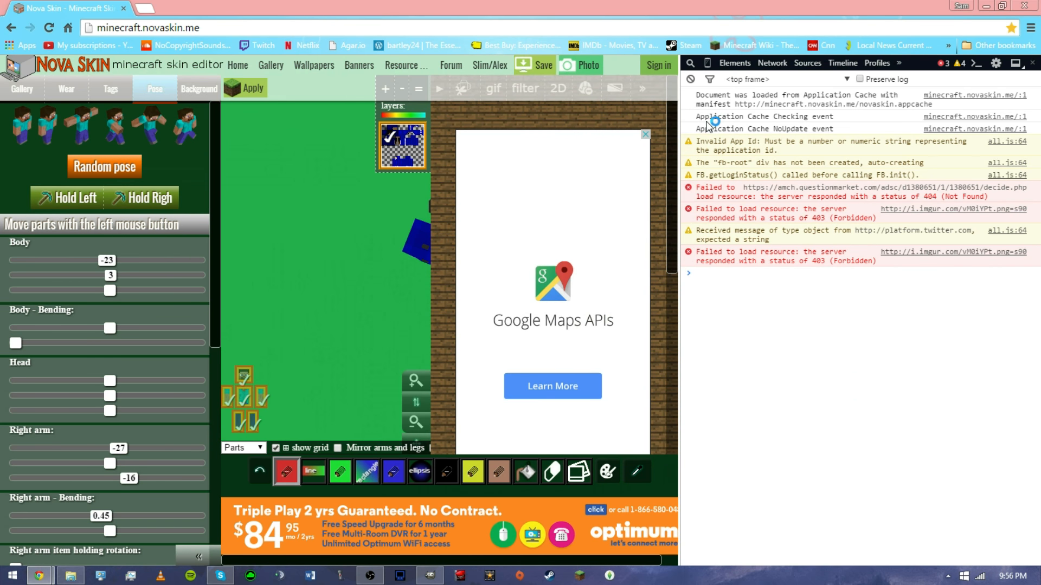
pyautogui.click(1032, 63)
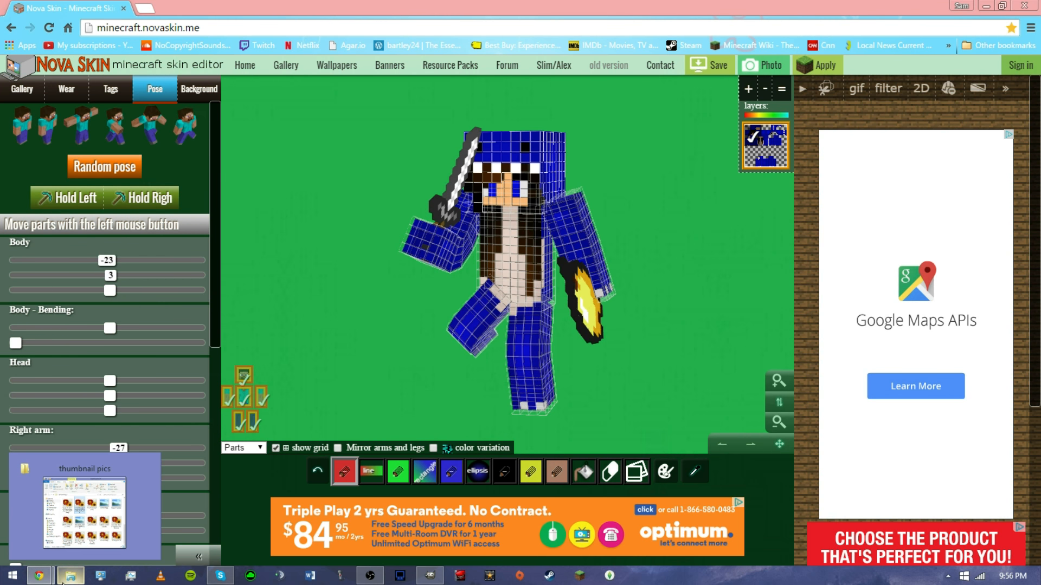
# Open the Screenshots folder under Pictures and preview Screenshot (8).png.
pyautogui.click(64, 580)
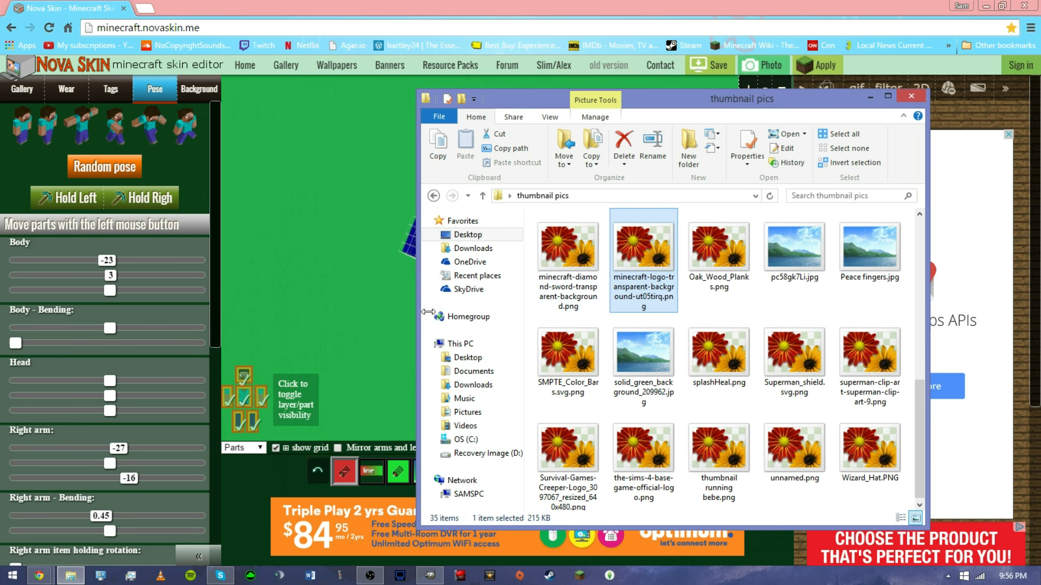
pyautogui.click(468, 413)
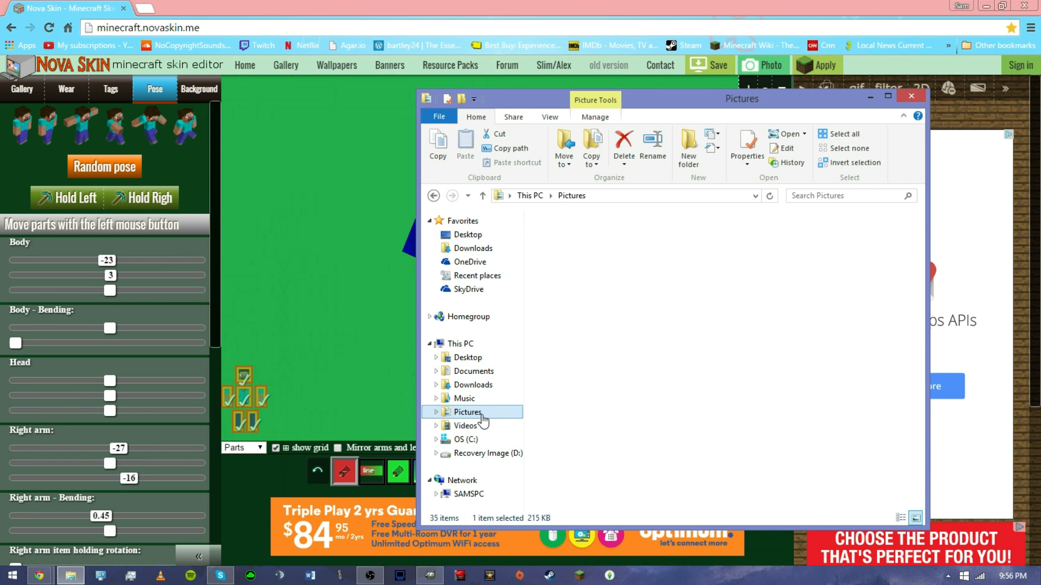
pyautogui.doubleClick(578, 282)
pyautogui.doubleClick(713, 344)
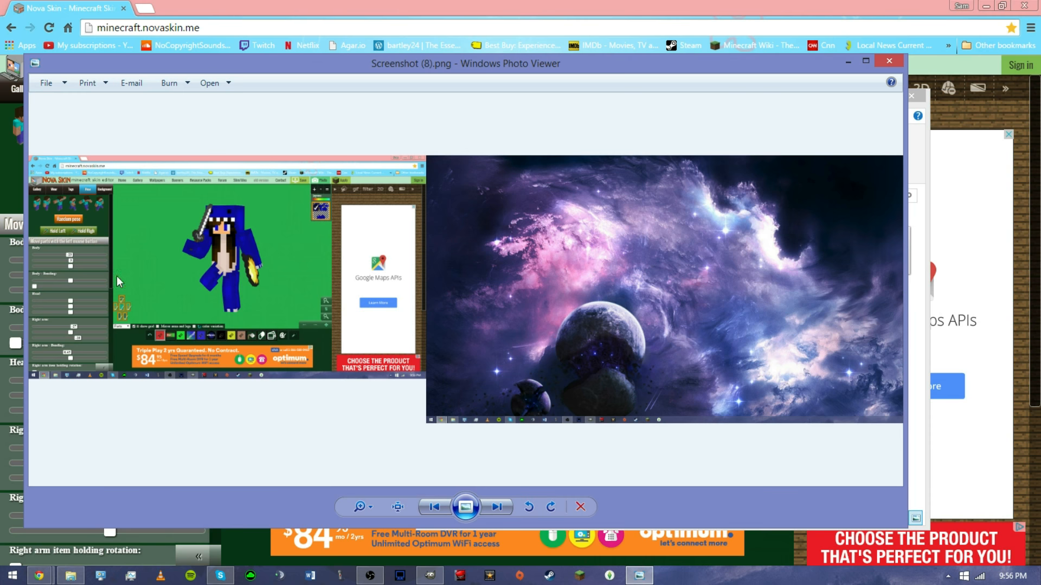
pyautogui.click(889, 61)
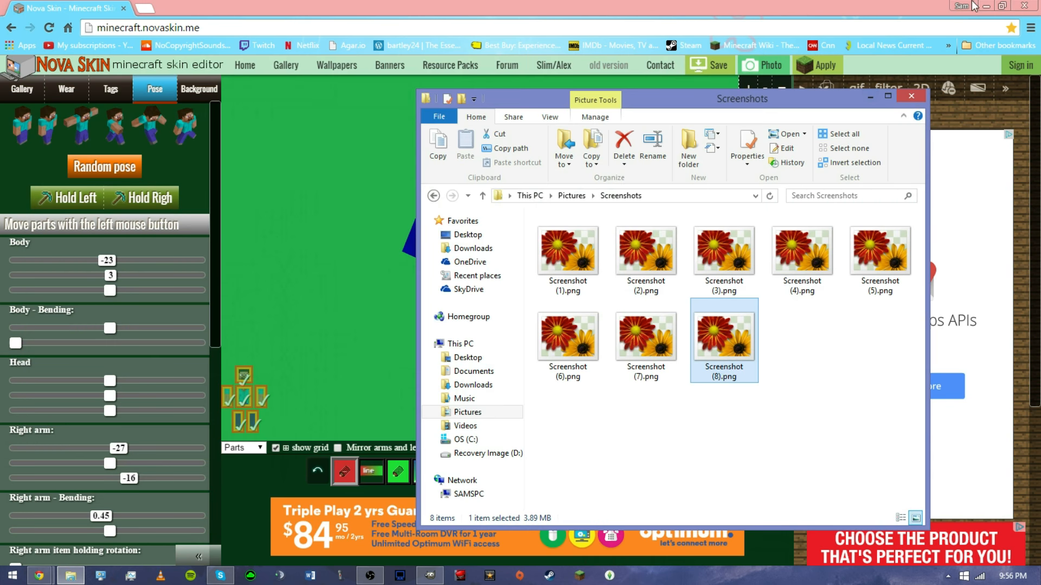
# Drop Screenshot (8).png into the thumbnail as a new layer and shift it so the skin shows.
pyautogui.click(987, 6)
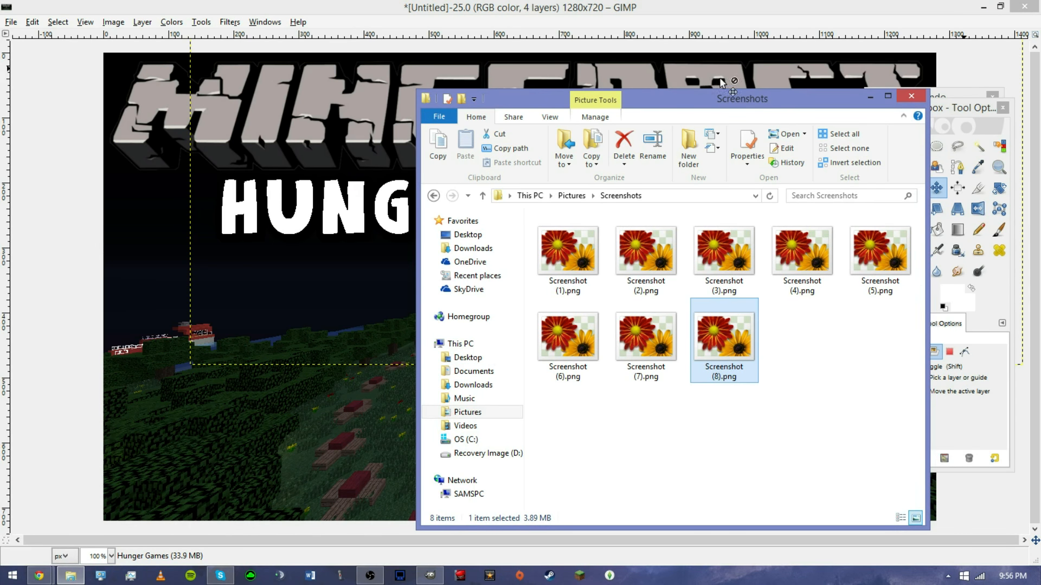
pyautogui.moveTo(731, 99); pyautogui.dragTo(848, 47)
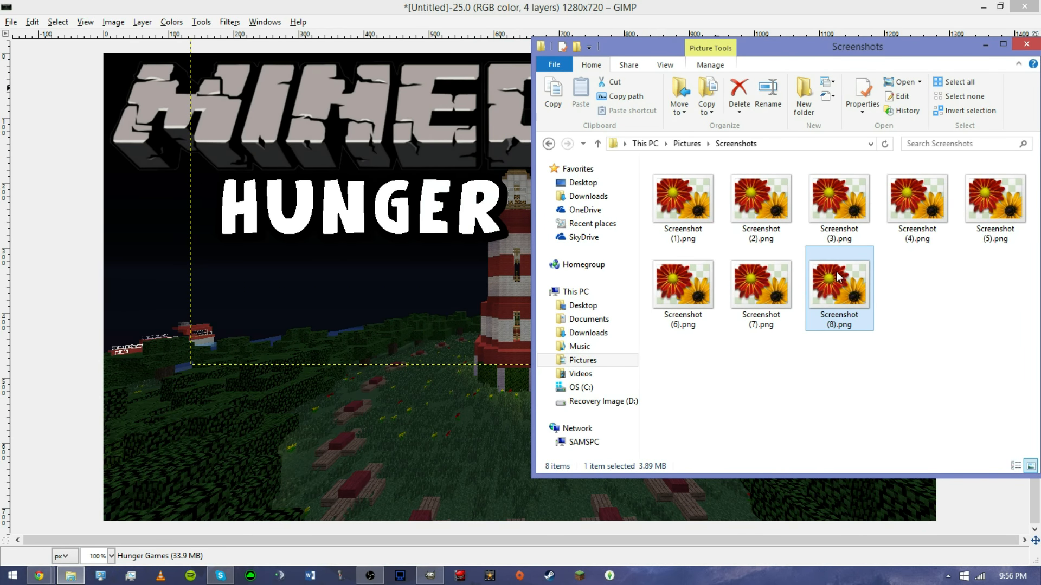
pyautogui.moveTo(840, 278); pyautogui.dragTo(350, 447)
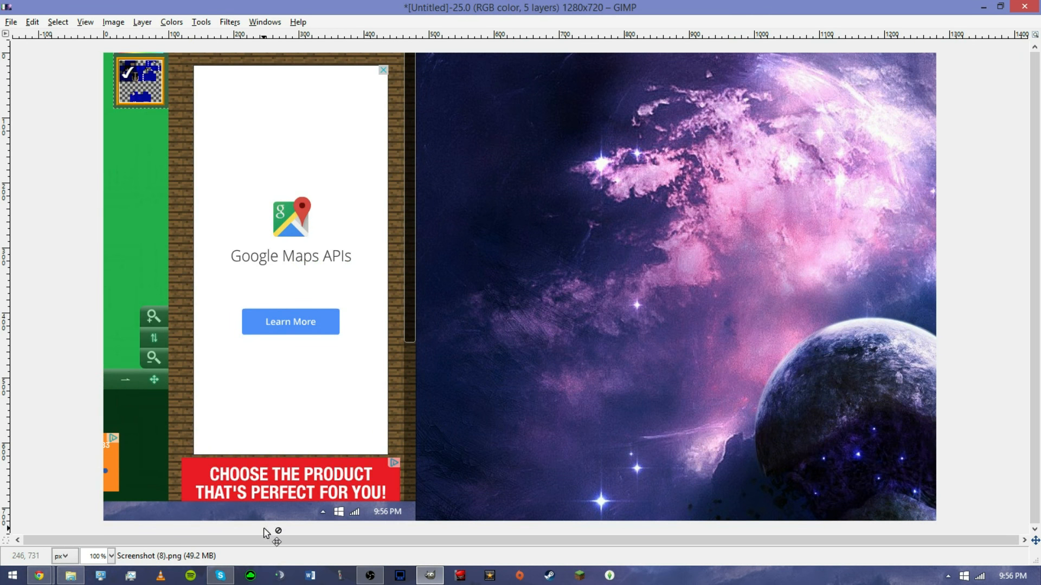
pyautogui.moveTo(724, 12); pyautogui.dragTo(542, 1)
pyautogui.moveTo(864, 1); pyautogui.dragTo(657, 14)
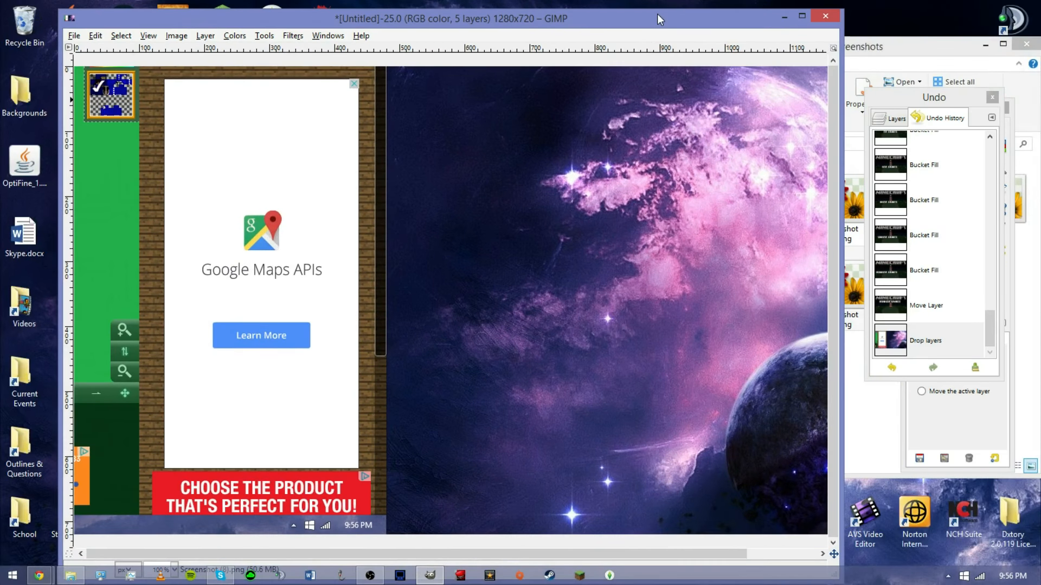
pyautogui.click(1009, 122)
pyautogui.moveTo(274, 274); pyautogui.dragTo(408, 338)
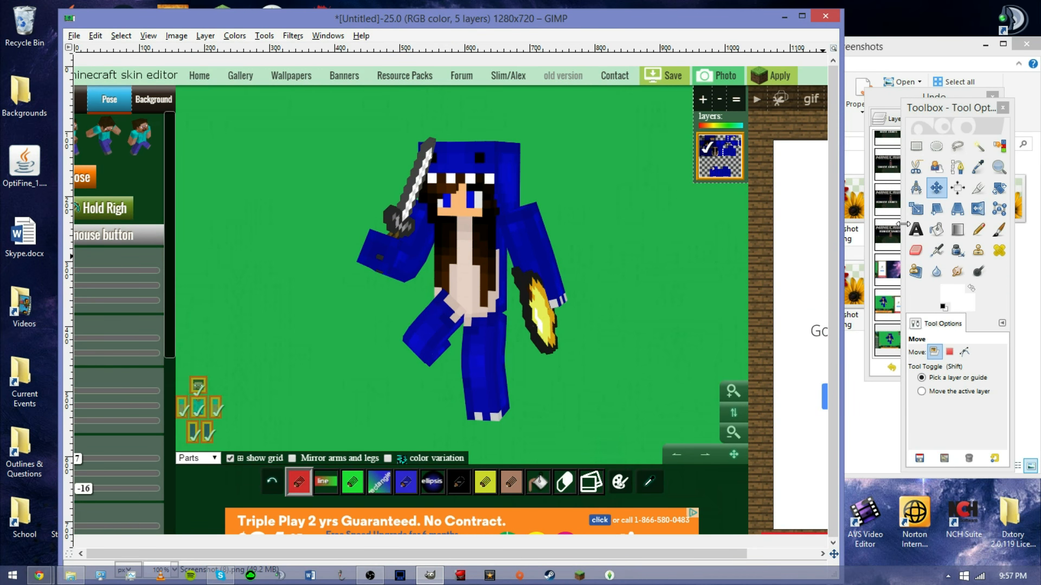
# Draw a rectangle selection around the posed skin and copy it.
pyautogui.click(916, 147)
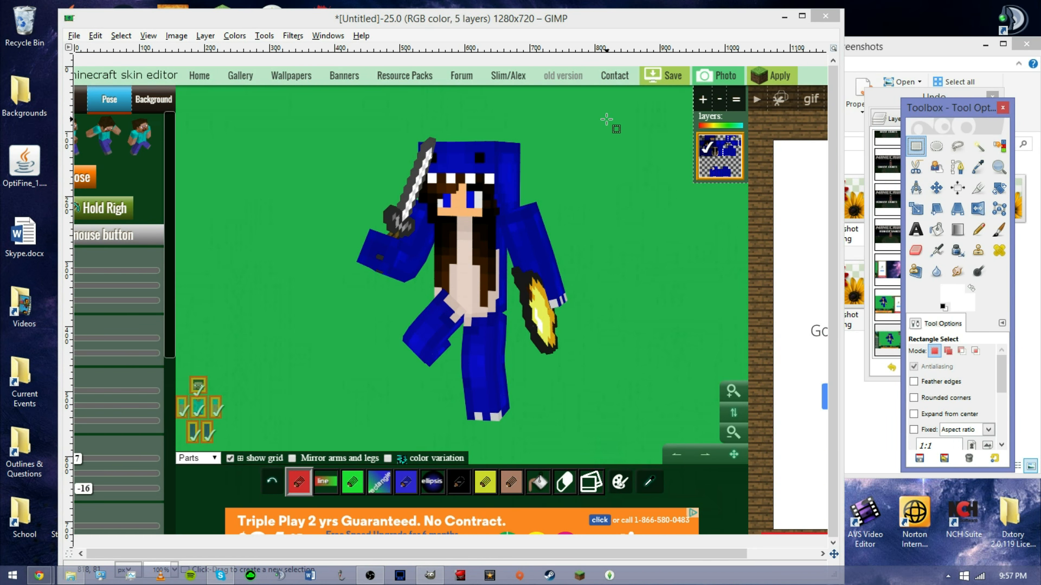
pyautogui.moveTo(587, 107); pyautogui.dragTo(582, 148)
pyautogui.moveTo(466, 412); pyautogui.dragTo(335, 440)
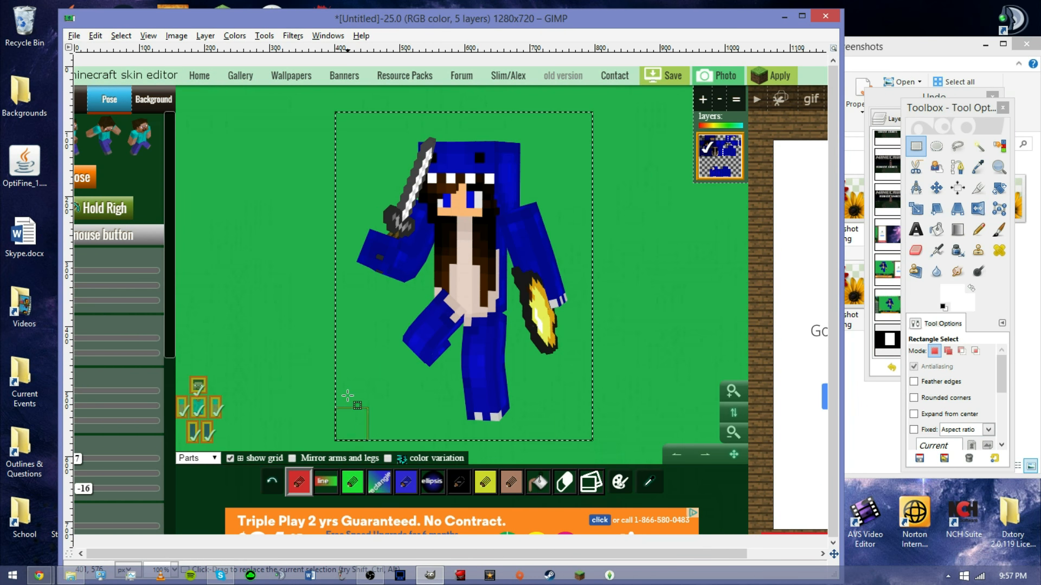
pyautogui.rightClick(573, 298)
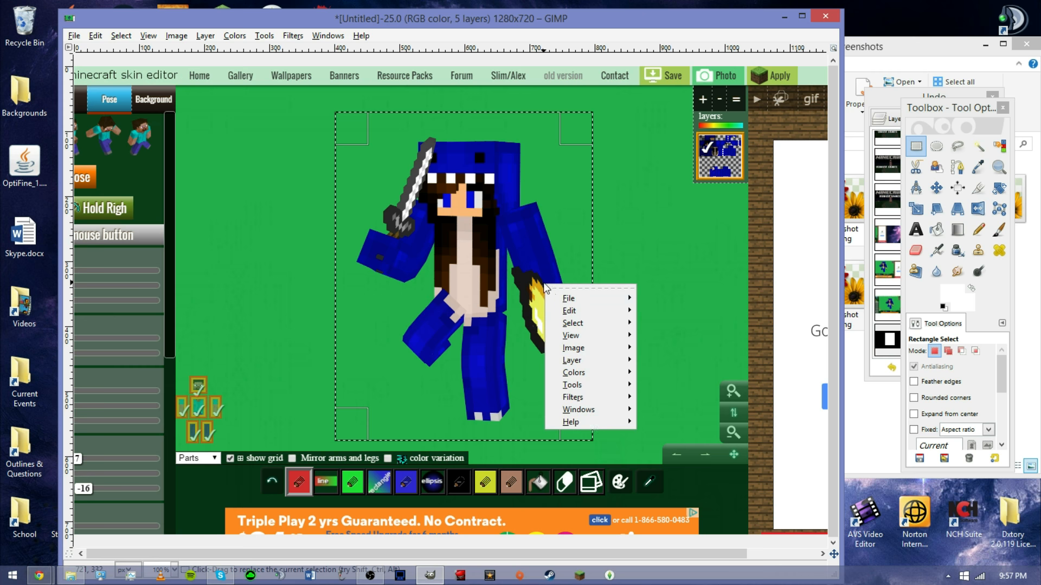
pyautogui.moveTo(573, 311)
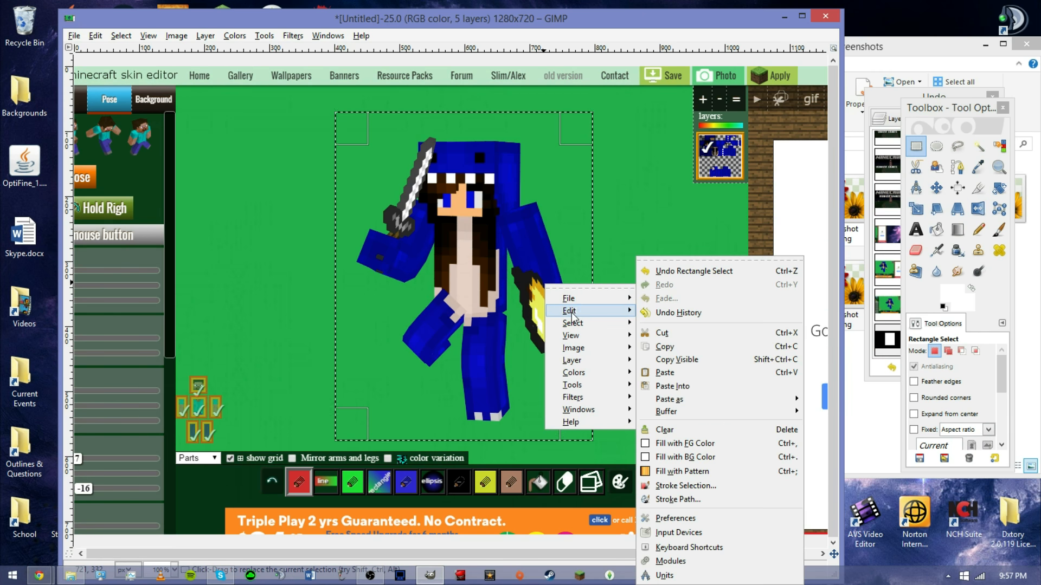
pyautogui.click(688, 345)
# Paste the copied skin area and move it to the right.
pyautogui.rightClick(527, 309)
pyautogui.click(692, 302)
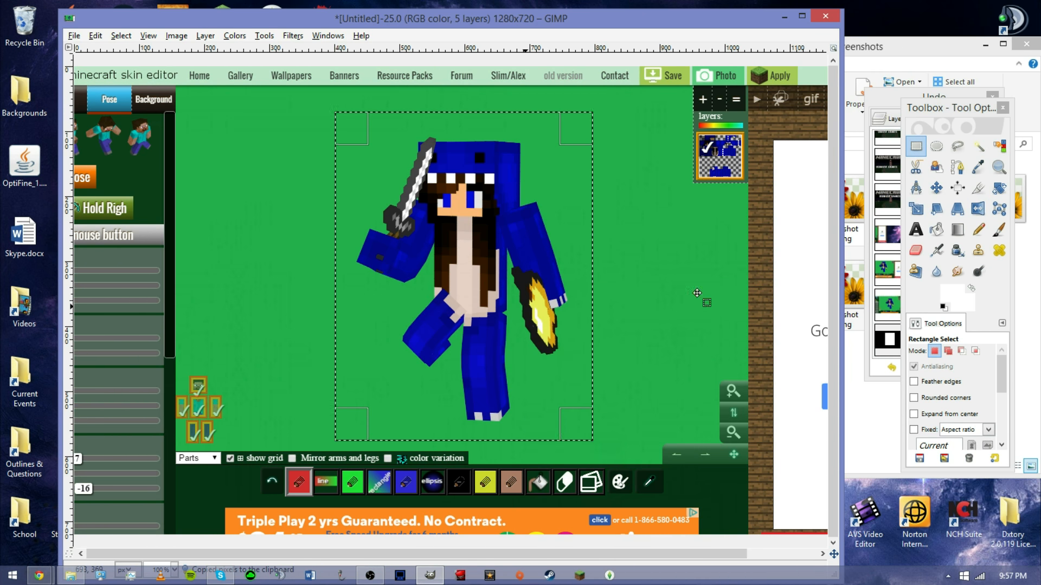
pyautogui.rightClick(720, 324)
pyautogui.moveTo(754, 354)
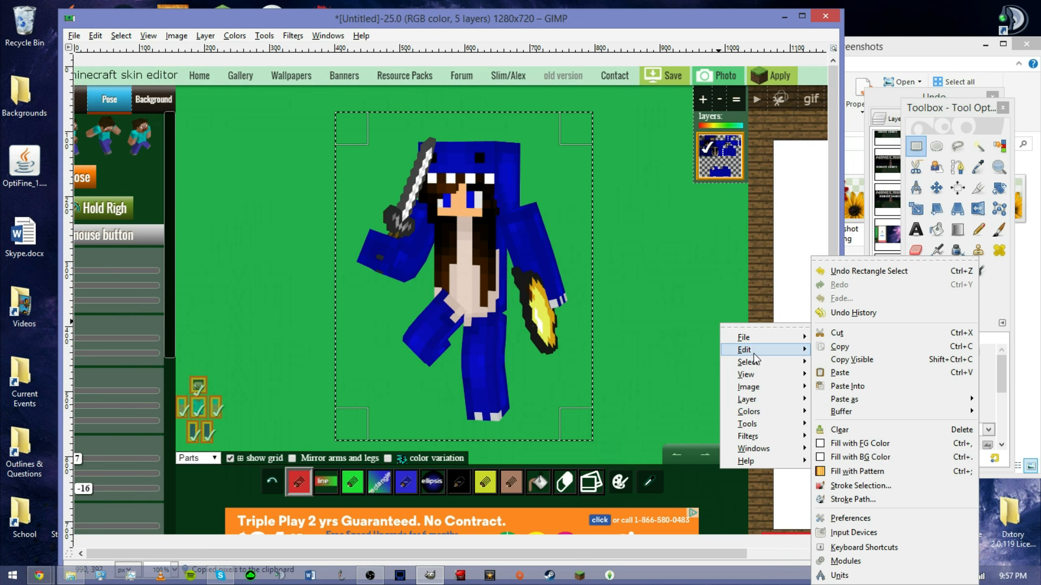
pyautogui.click(840, 372)
pyautogui.click(936, 187)
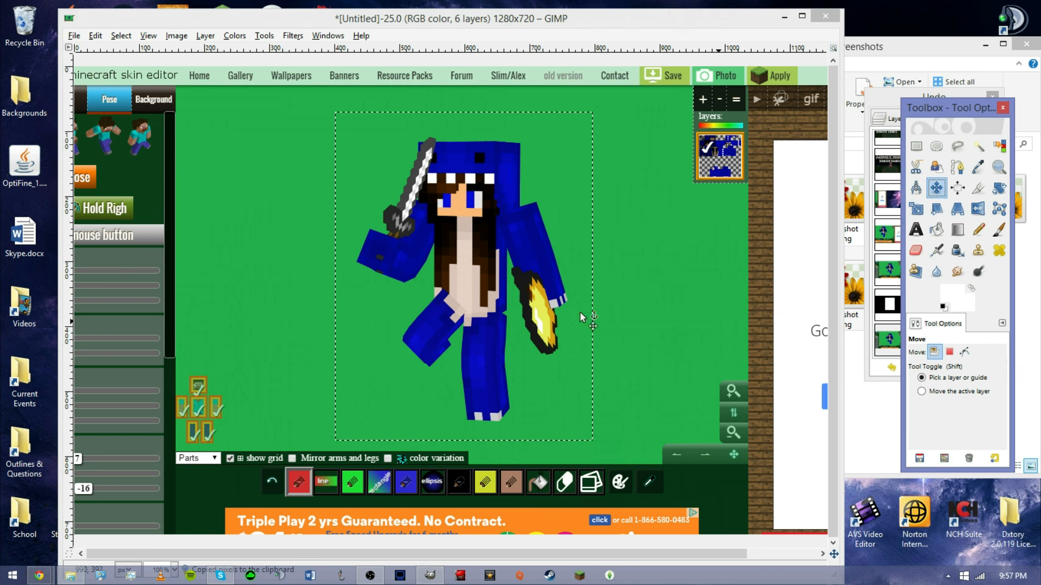
pyautogui.moveTo(494, 275); pyautogui.dragTo(668, 309)
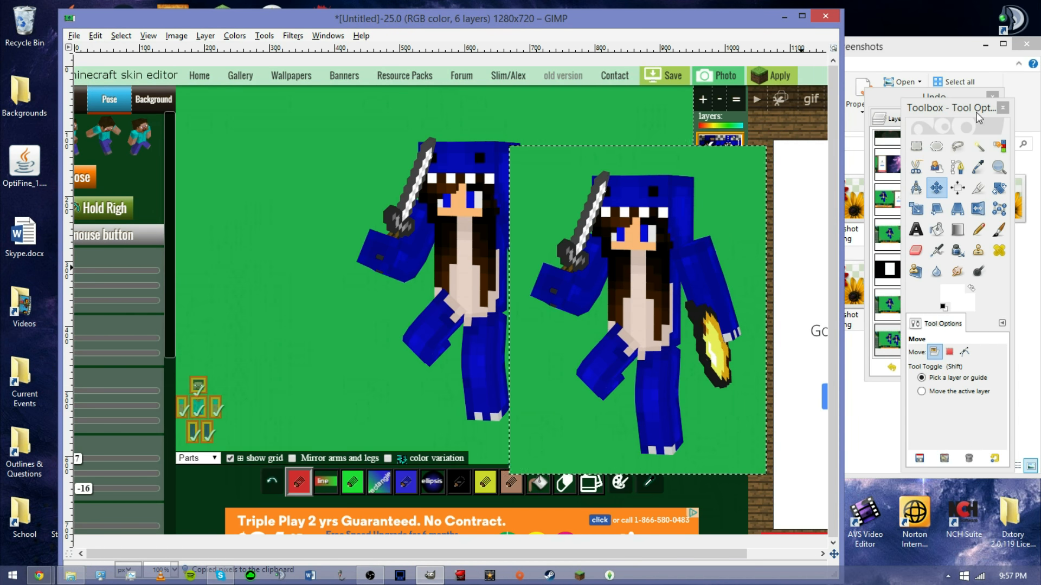
# Convert the floating selection into a new layer.
pyautogui.click(895, 128)
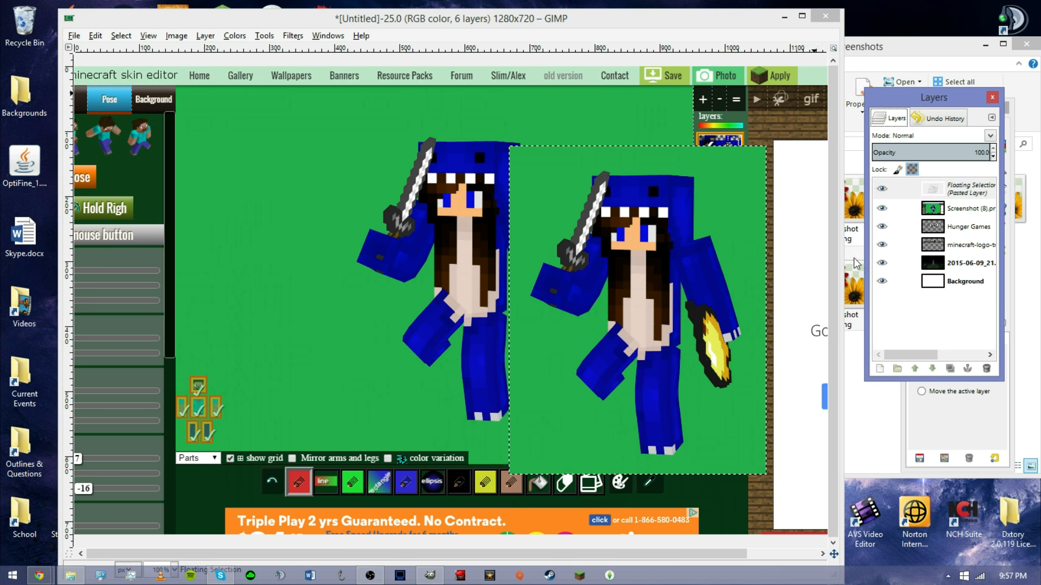
pyautogui.click(935, 194)
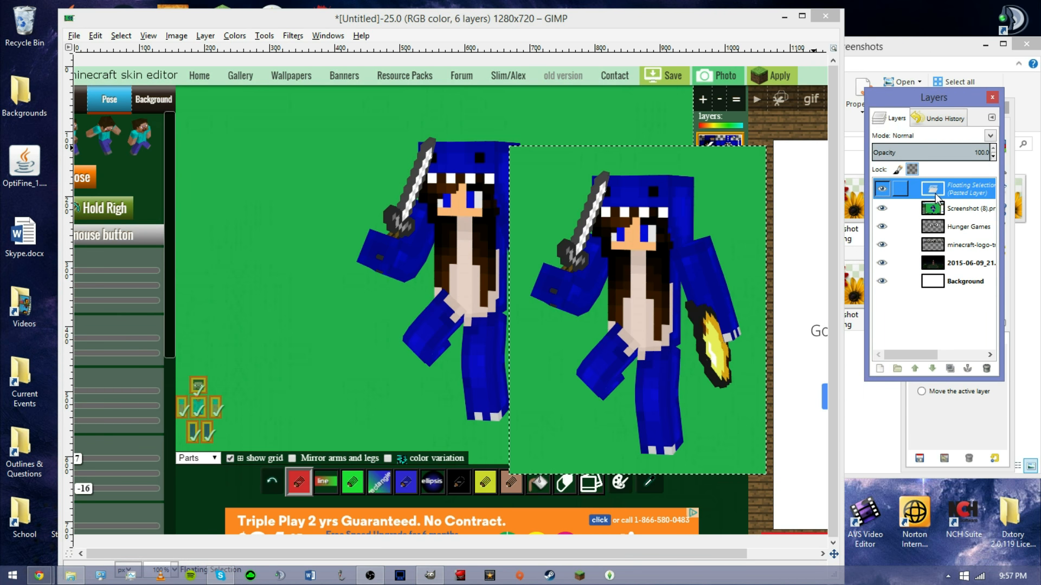
pyautogui.rightClick(984, 188)
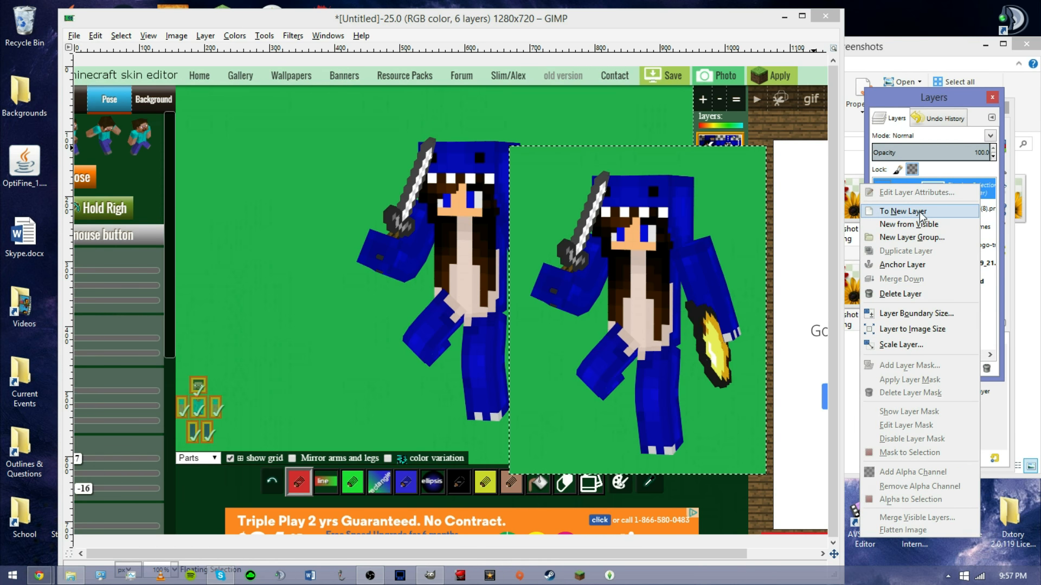
pyautogui.click(921, 210)
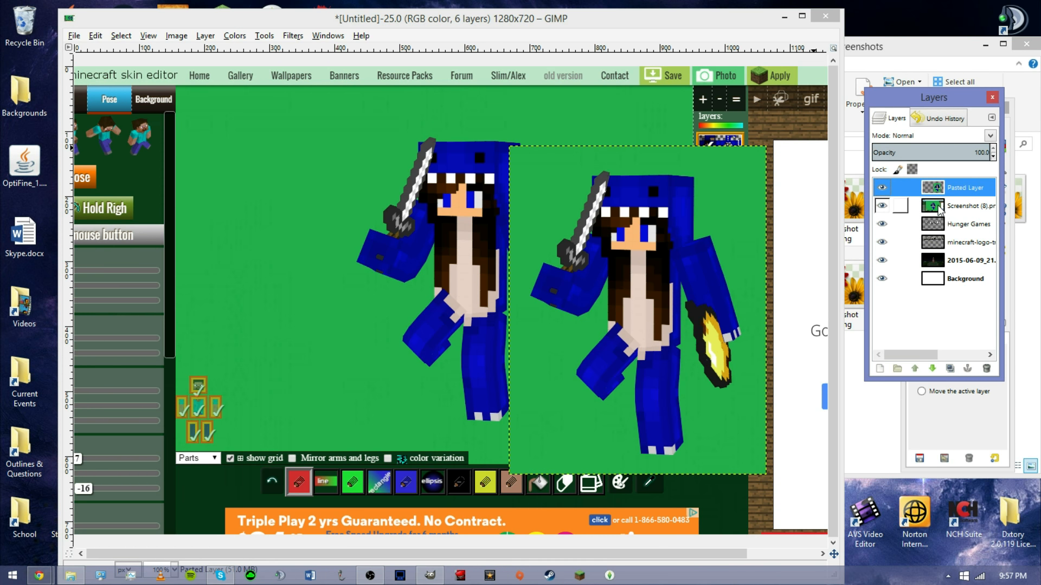
# Delete the Screenshot (8).png layer.
pyautogui.click(939, 211)
pyautogui.rightClick(939, 210)
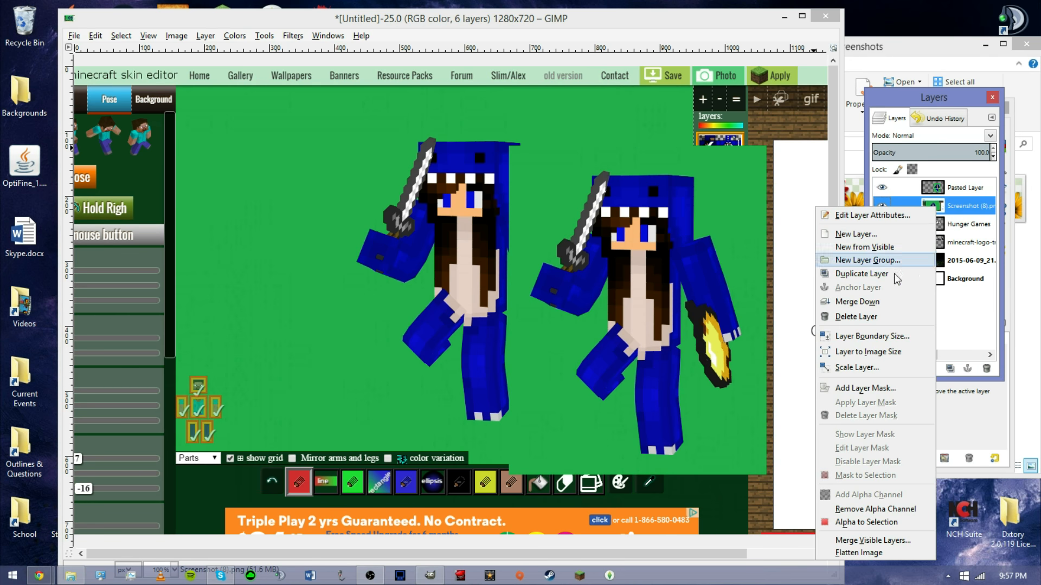
pyautogui.click(861, 317)
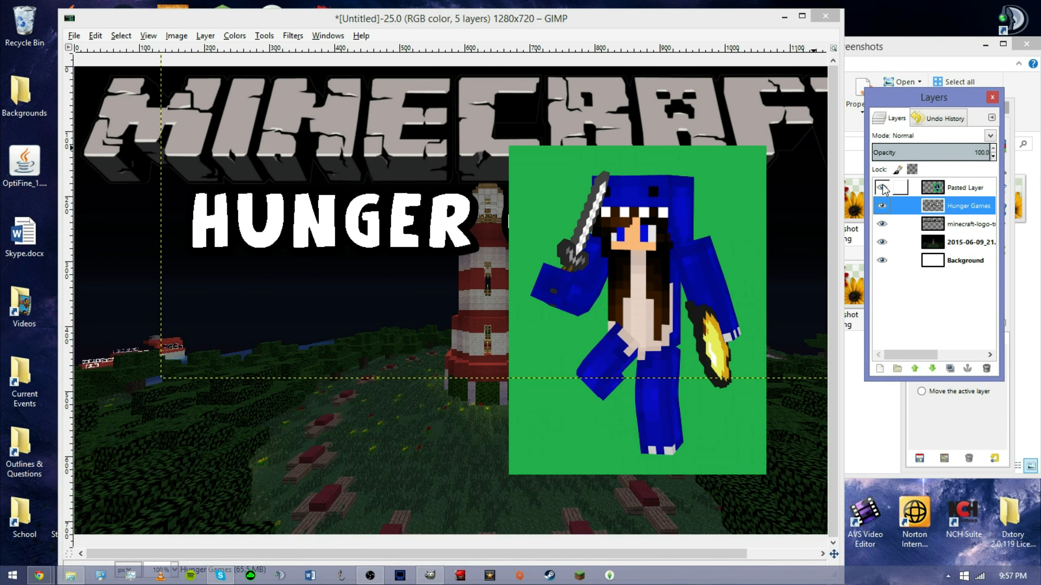
# Move the pasted skin layer slightly left and down over the scene.
pyautogui.moveTo(961, 100); pyautogui.dragTo(947, 202)
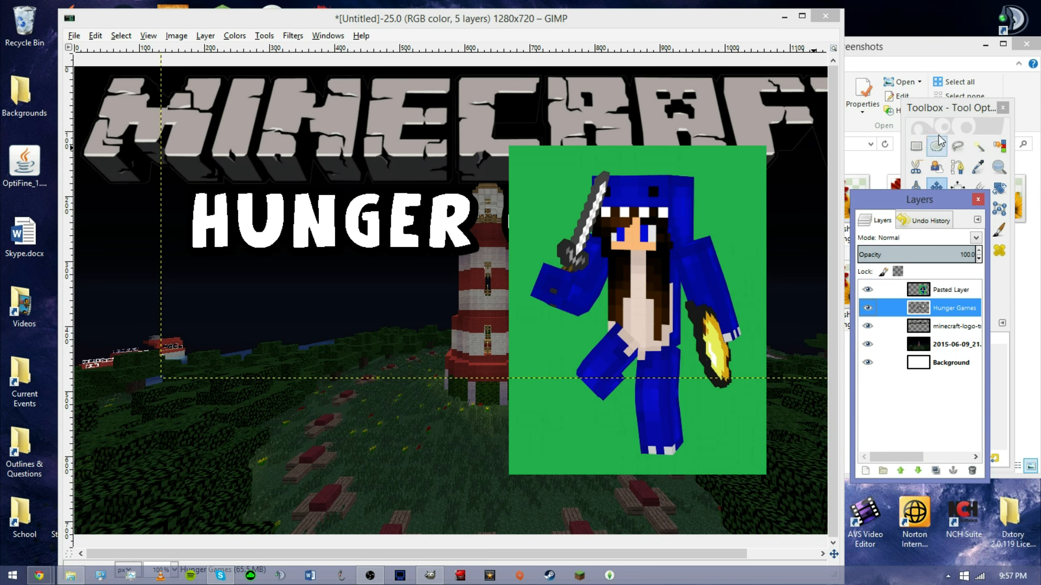
pyautogui.click(947, 118)
pyautogui.moveTo(708, 276); pyautogui.dragTo(634, 313)
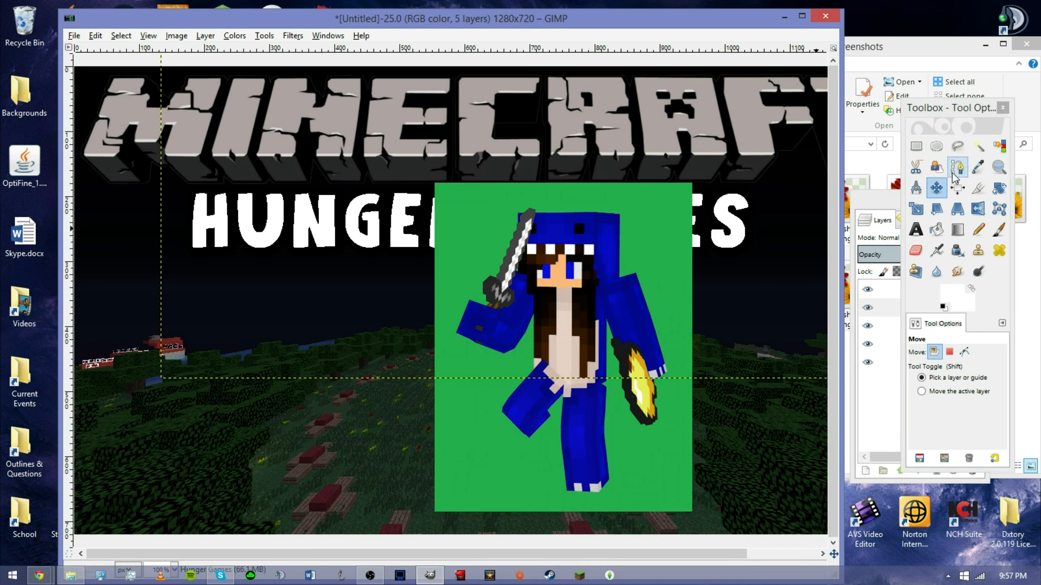
# Try to select the green background with the Fuzzy Select tool.
pyautogui.click(983, 145)
pyautogui.click(982, 146)
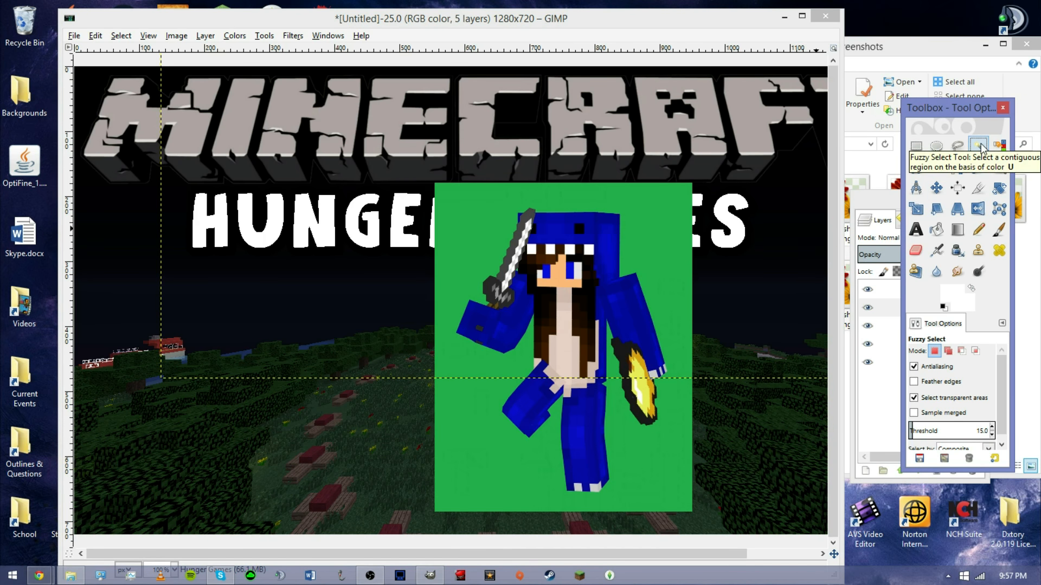
pyautogui.click(649, 242)
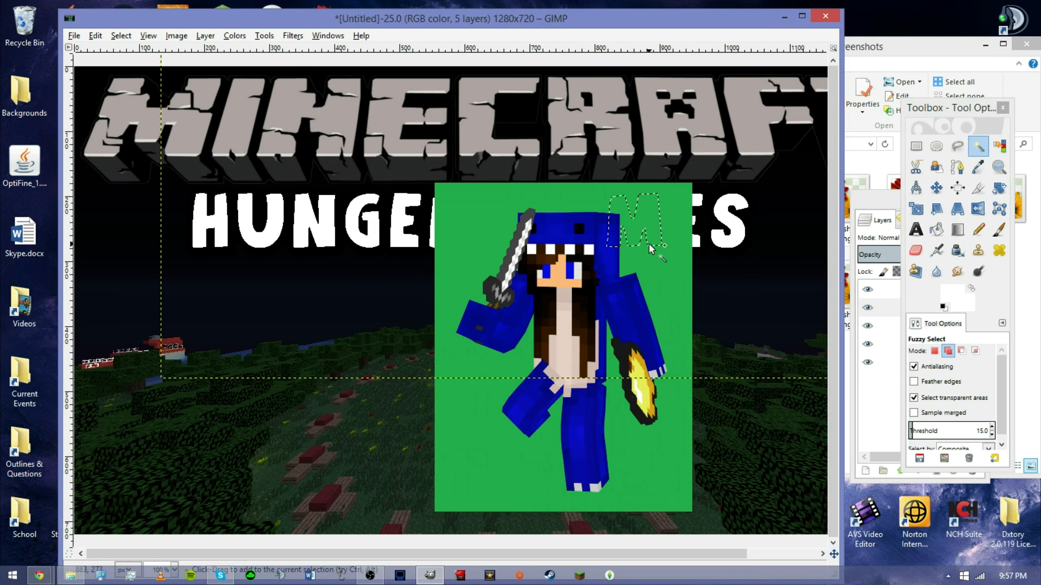
pyautogui.keyDown('shift'); pyautogui.click(656, 281); pyautogui.keyUp('shift')
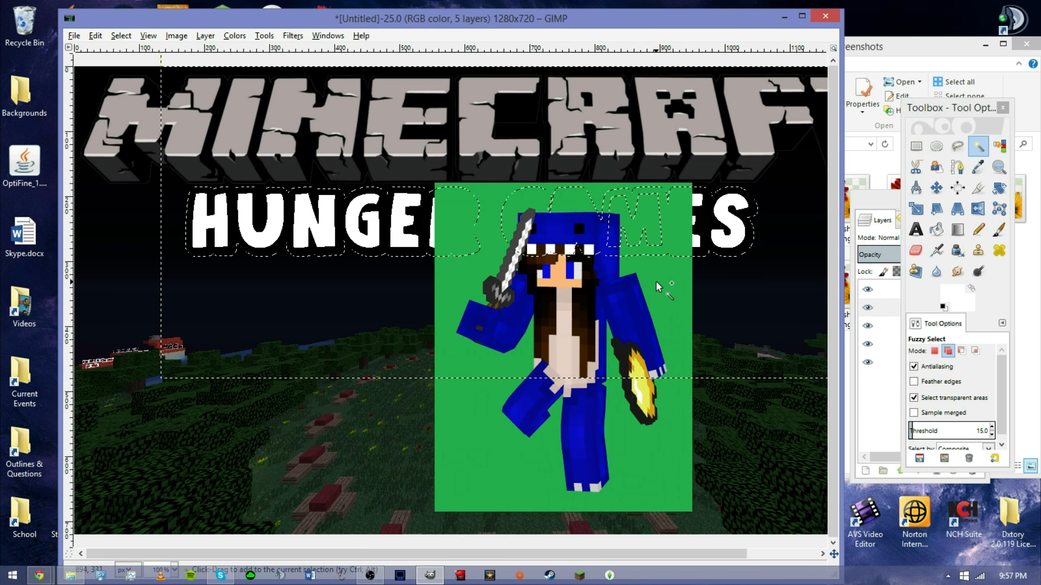
# Make the Pasted Layer active and clear the current selection.
pyautogui.click(882, 208)
pyautogui.click(961, 294)
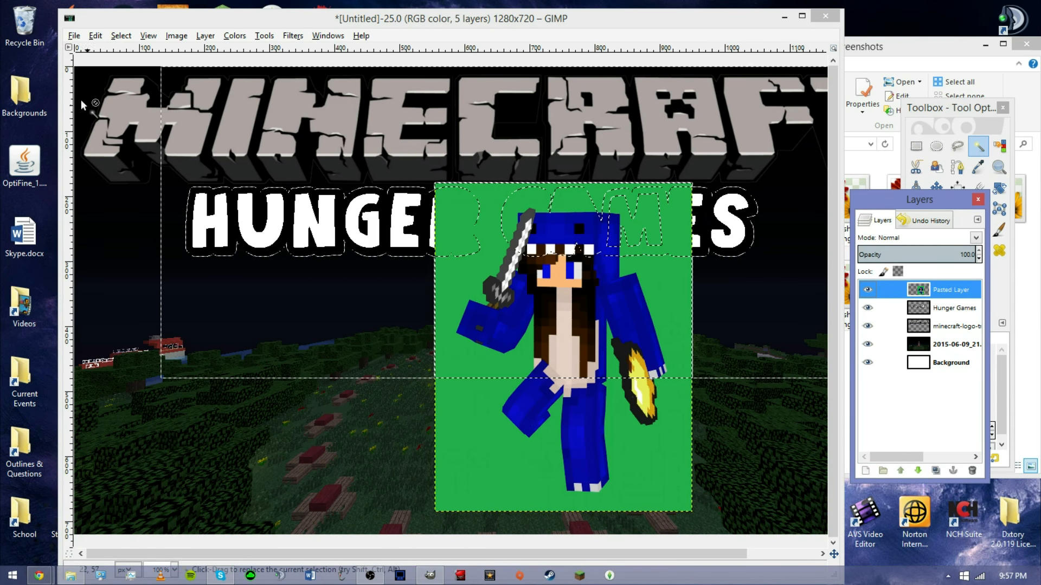
pyautogui.click(121, 36)
pyautogui.click(137, 68)
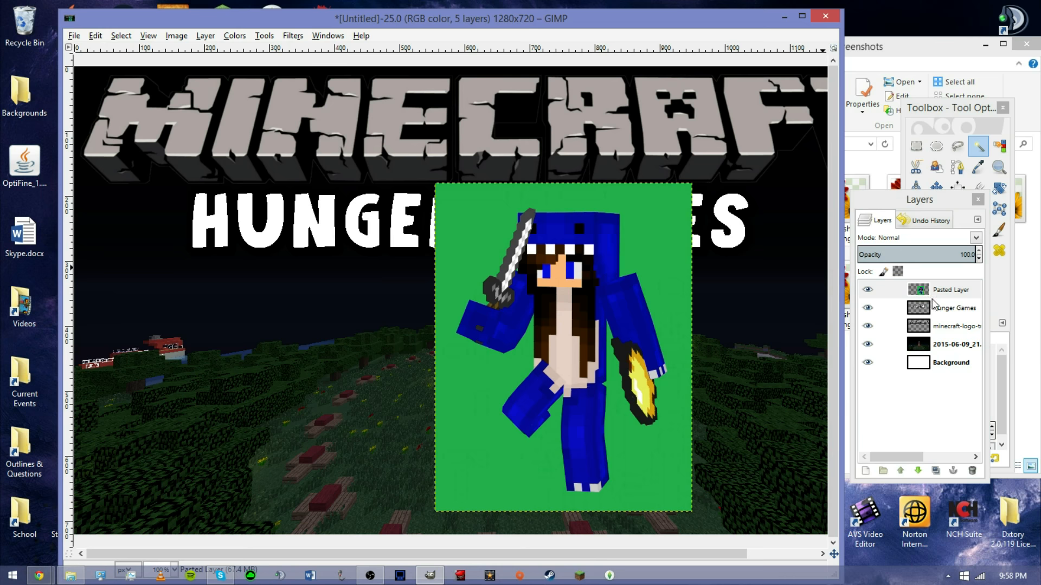
pyautogui.click(932, 291)
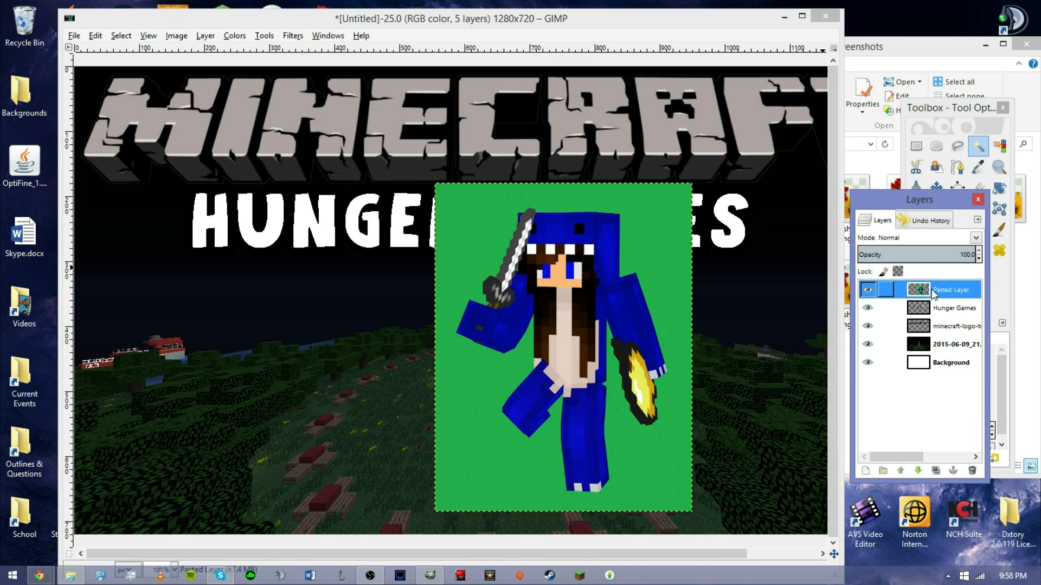
# Select the green background of the skin layer with Fuzzy Select and delete it.
pyautogui.click(648, 234)
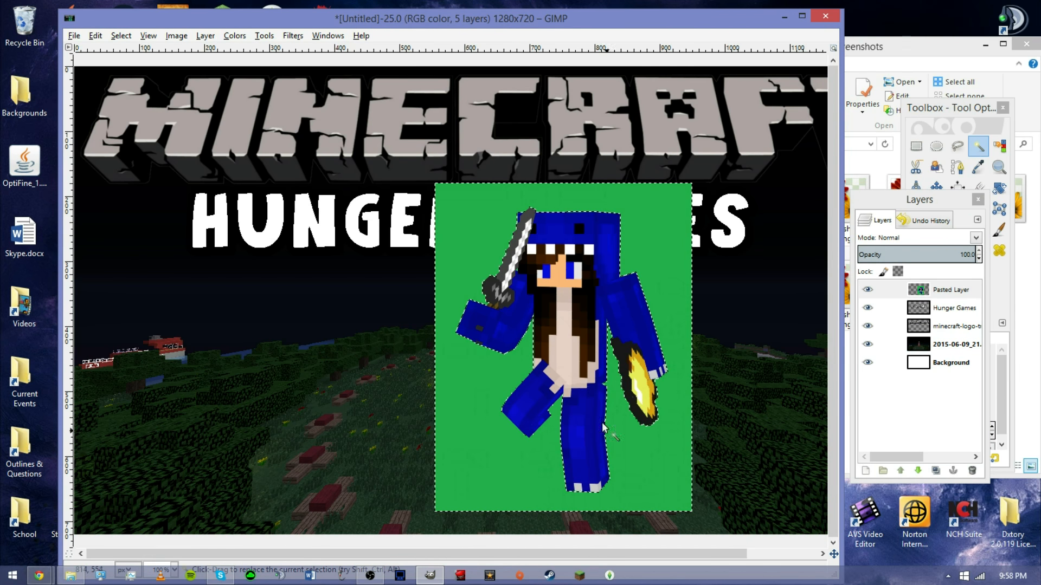
pyautogui.press('Delete')
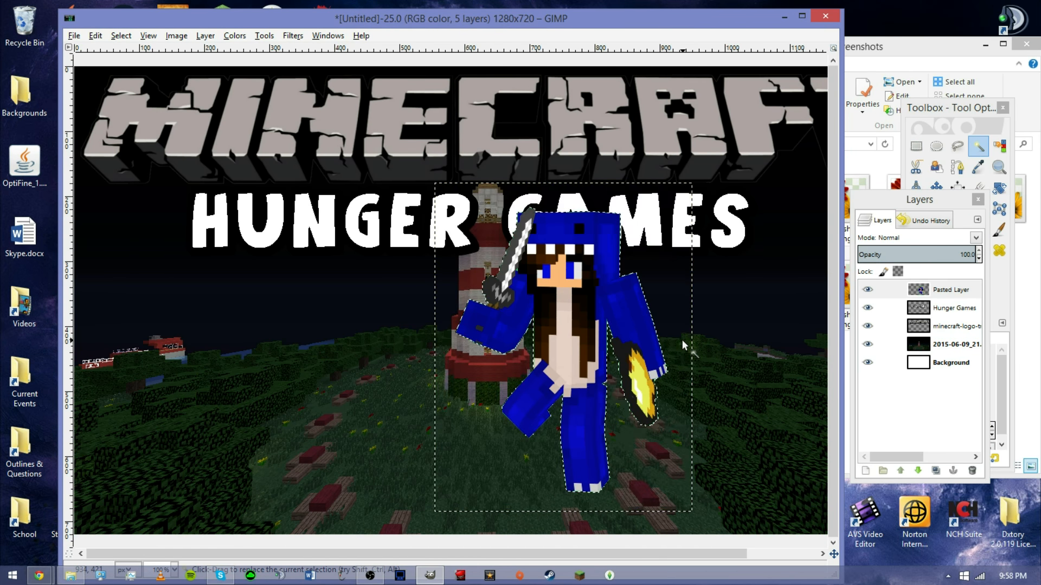
pyautogui.click(922, 219)
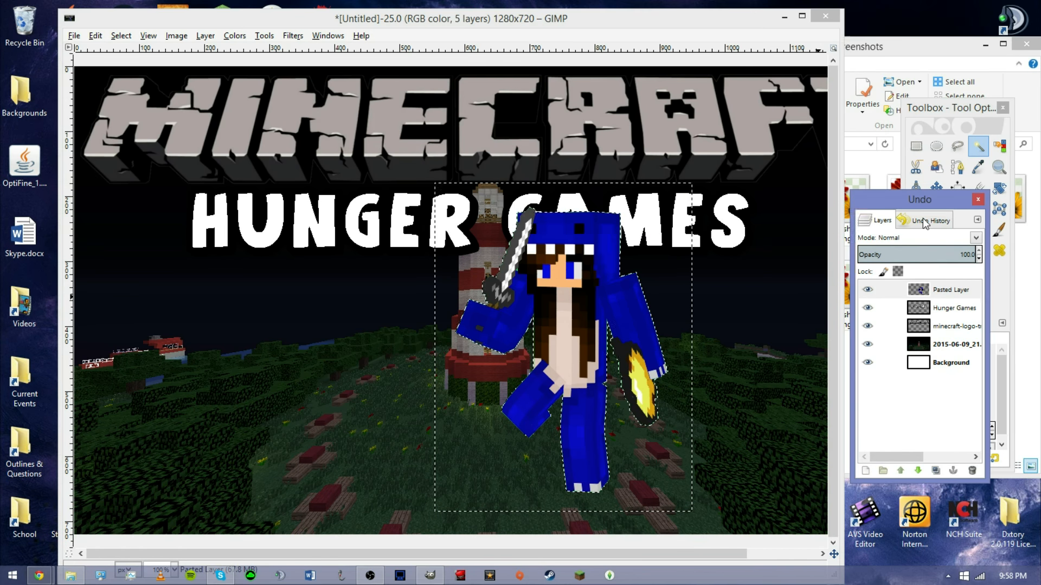
# Move the skin layer right and down beside the lighthouse, then clear the selection.
pyautogui.click(936, 188)
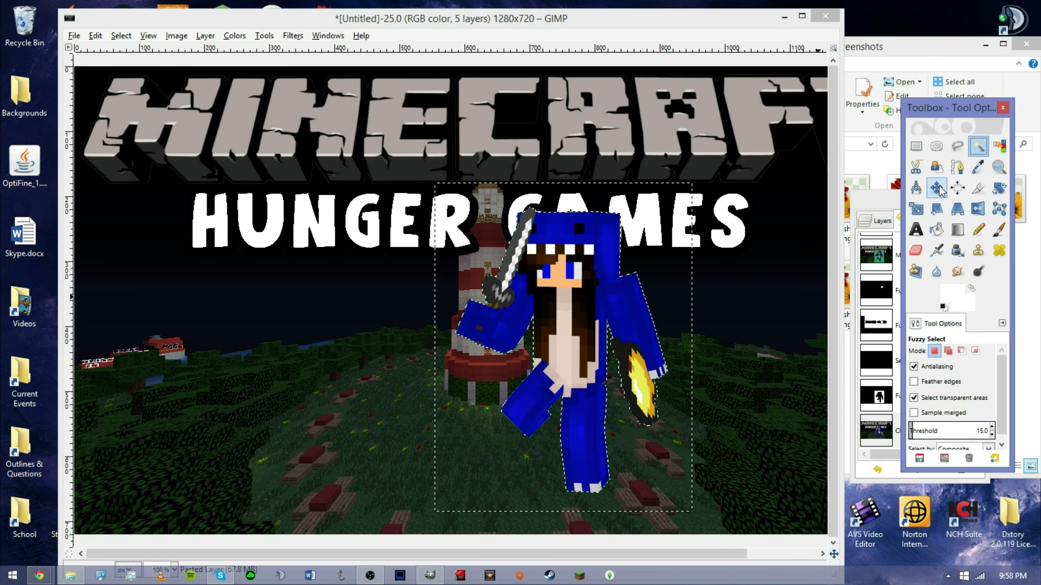
pyautogui.moveTo(542, 330); pyautogui.dragTo(613, 373)
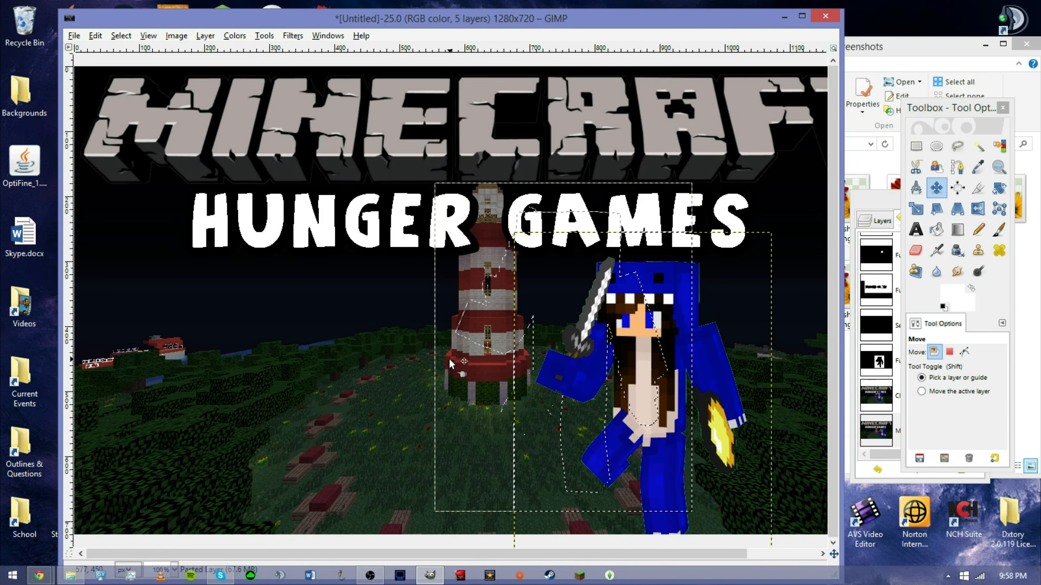
pyautogui.click(121, 35)
pyautogui.click(133, 68)
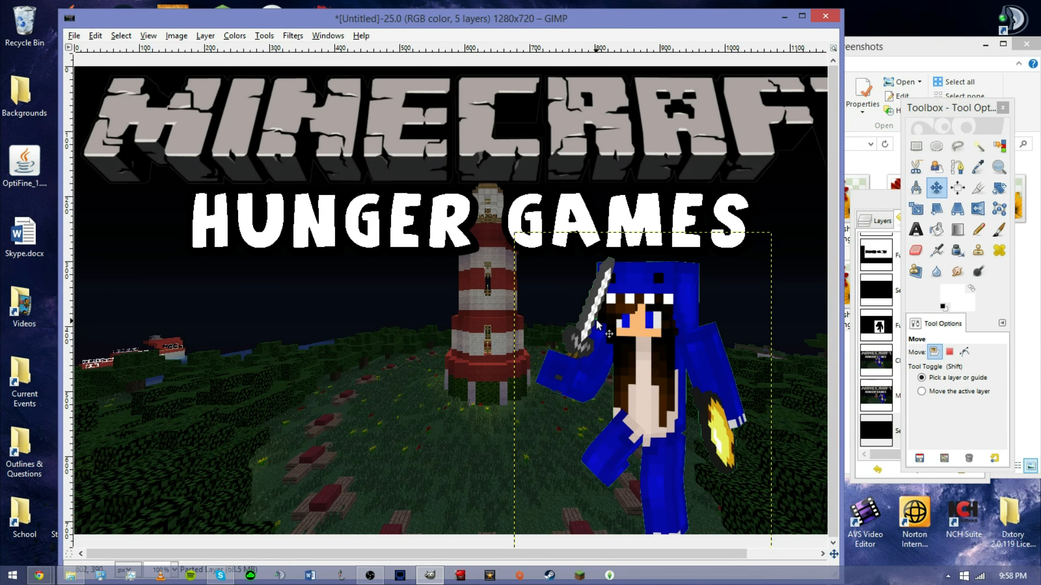
pyautogui.click(978, 145)
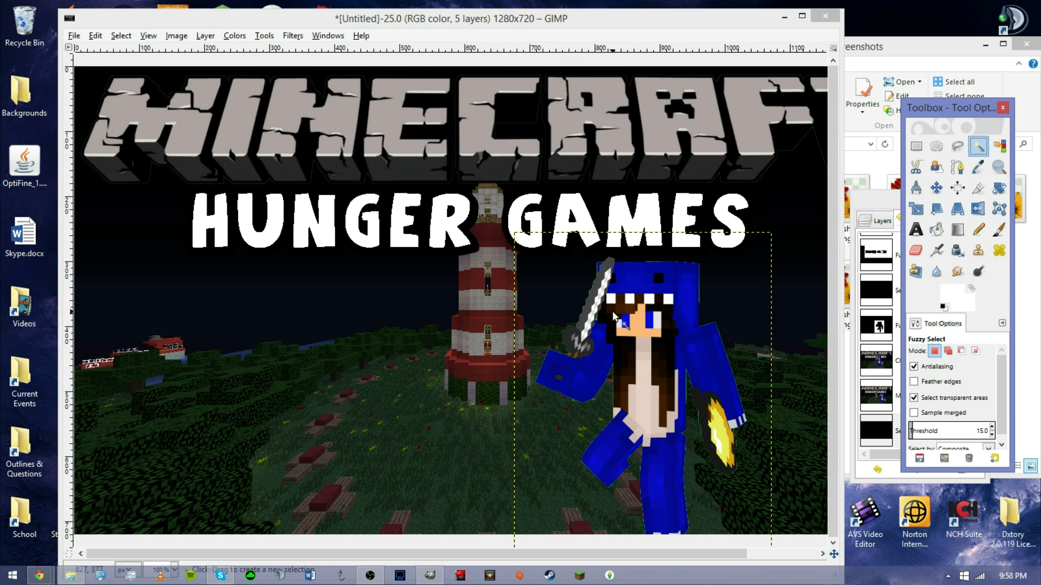
pyautogui.click(610, 336)
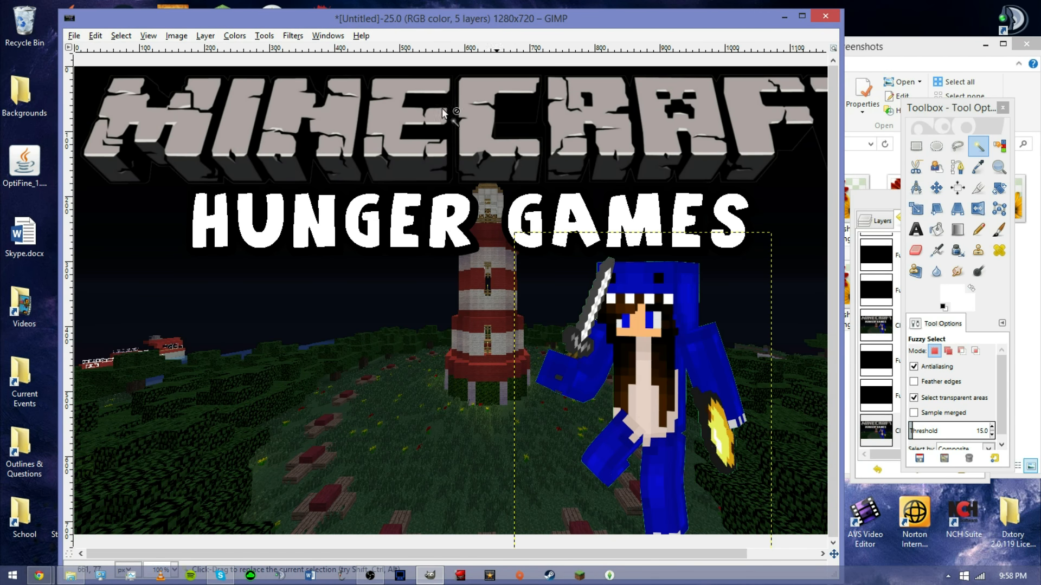
pyautogui.click(121, 35)
pyautogui.click(130, 68)
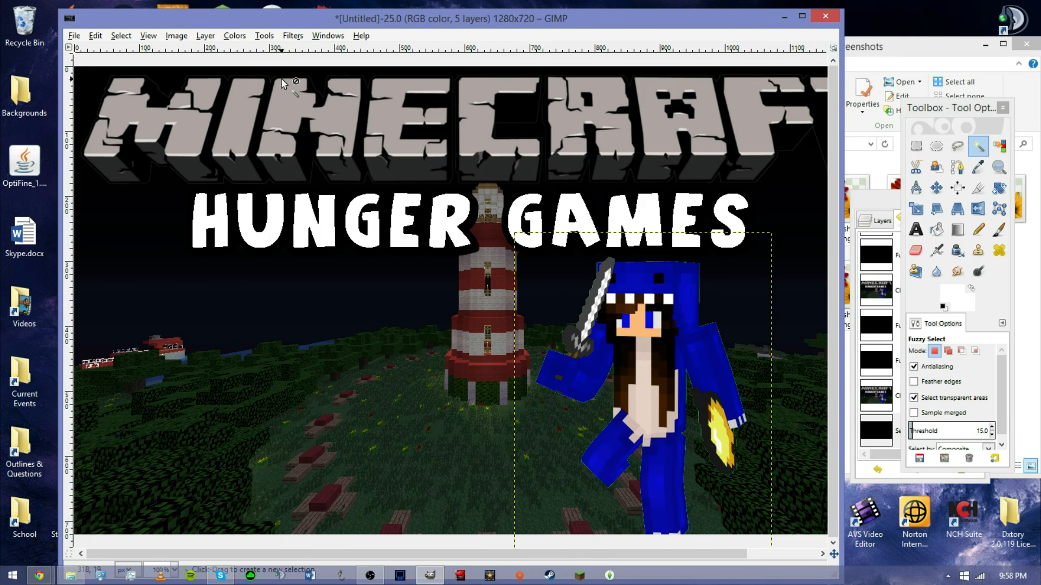
# Turn the Pasted Layer's transparency into a selection with Alpha to Selection.
pyautogui.click(877, 235)
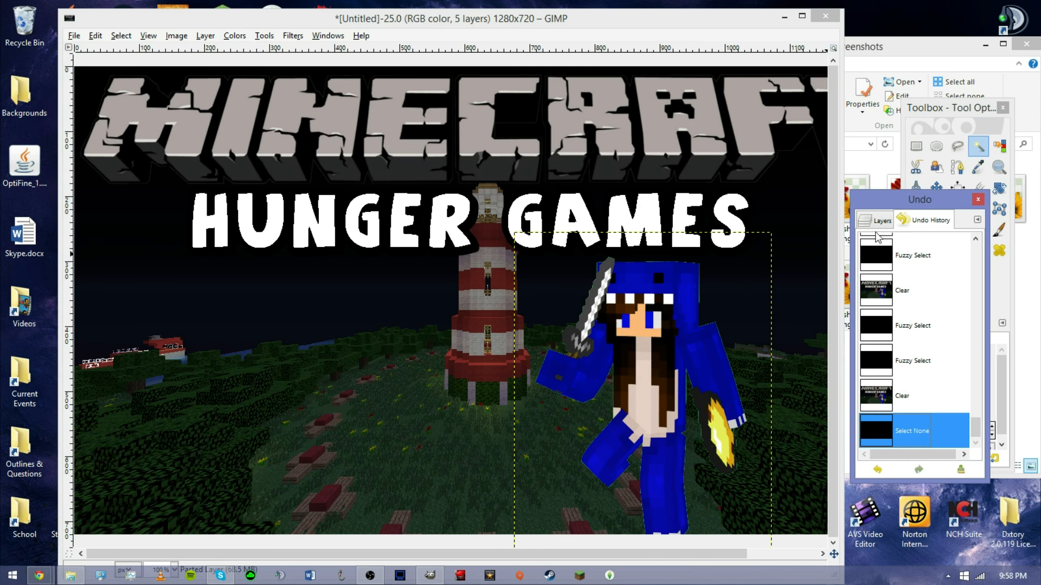
pyautogui.moveTo(864, 224); pyautogui.dragTo(939, 276)
pyautogui.click(947, 282)
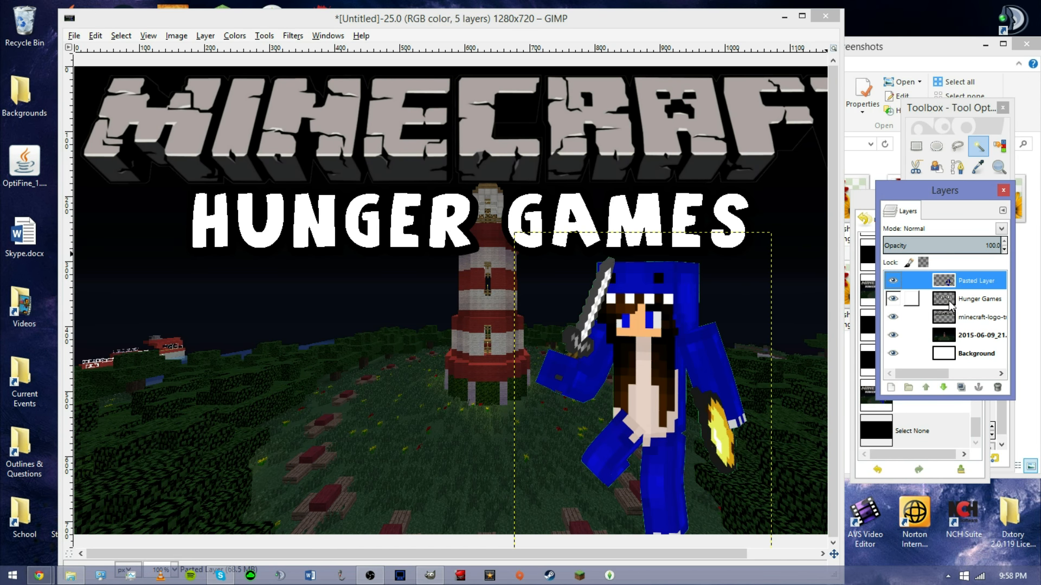
pyautogui.rightClick(592, 315)
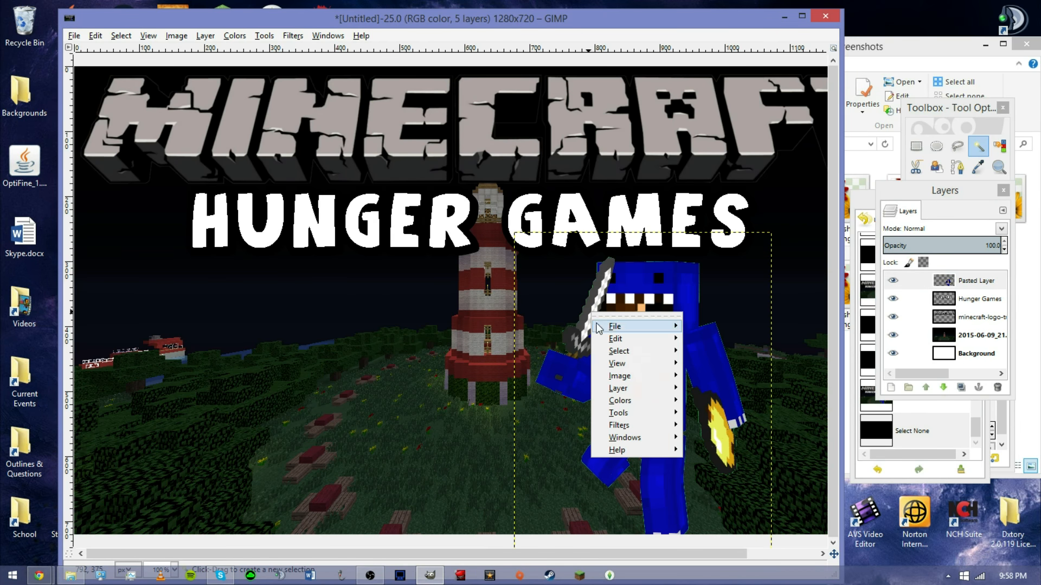
pyautogui.moveTo(618, 388)
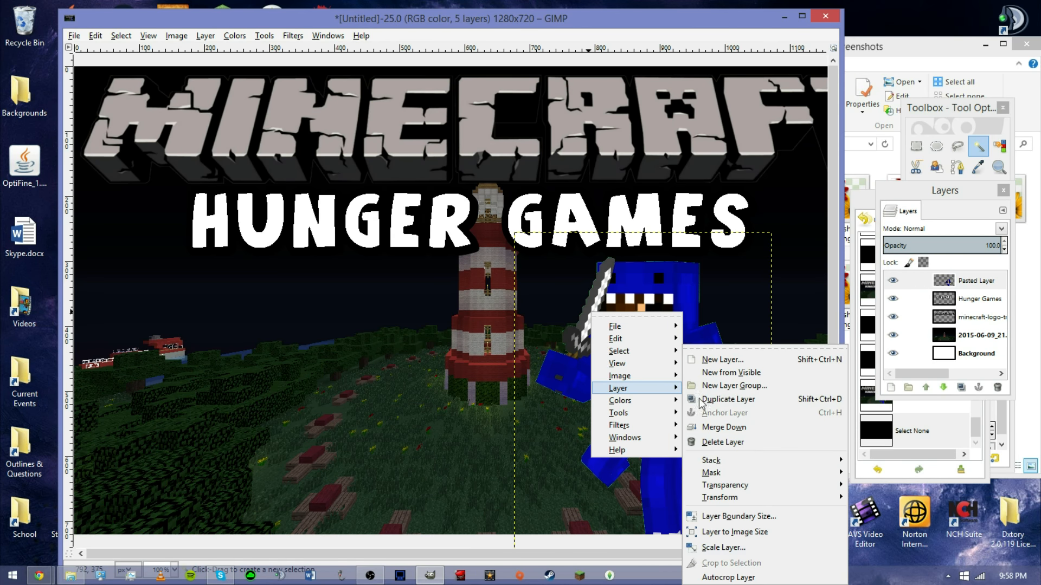
pyautogui.moveTo(758, 491)
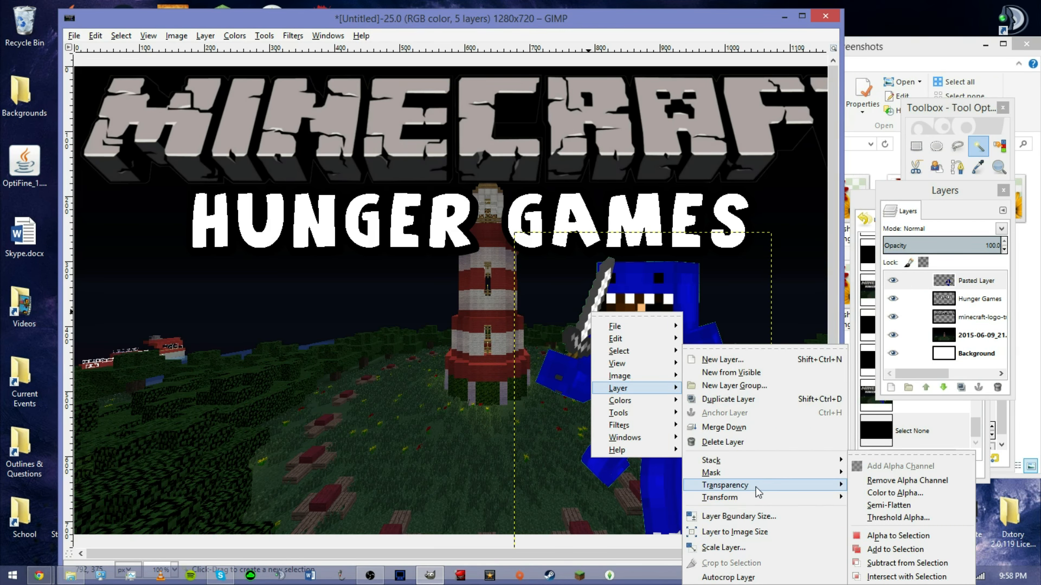
pyautogui.click(887, 537)
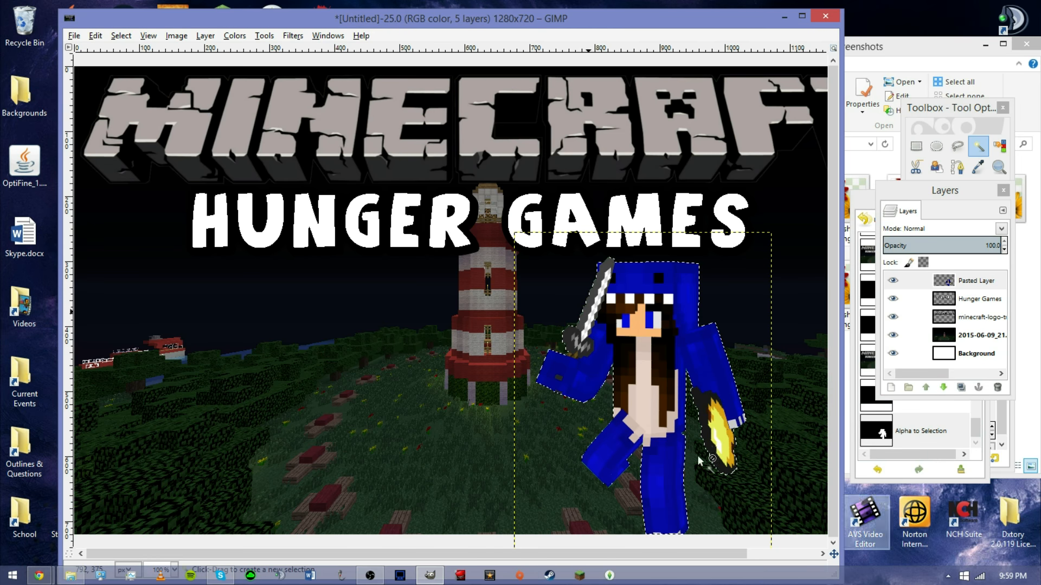
# Grow the skin selection outward by a few pixels.
pyautogui.click(121, 36)
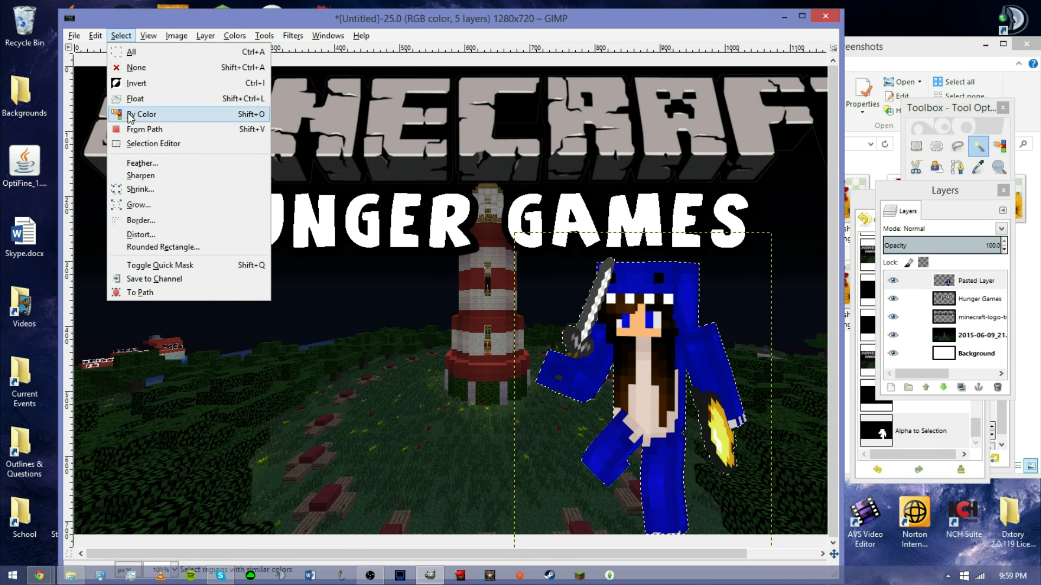
pyautogui.click(139, 205)
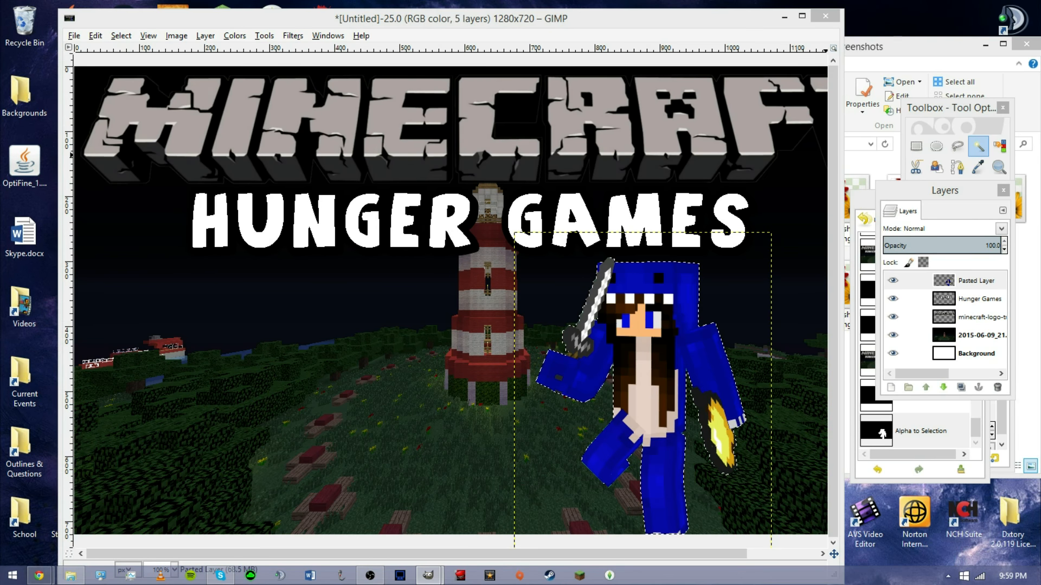
pyautogui.moveTo(472, 157); pyautogui.dragTo(458, 132)
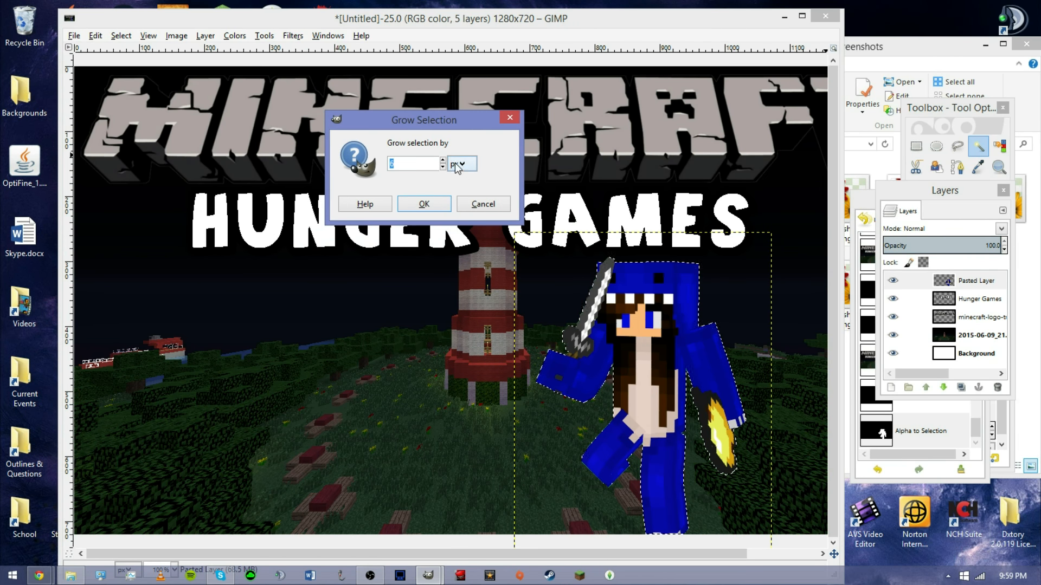
pyautogui.click(431, 204)
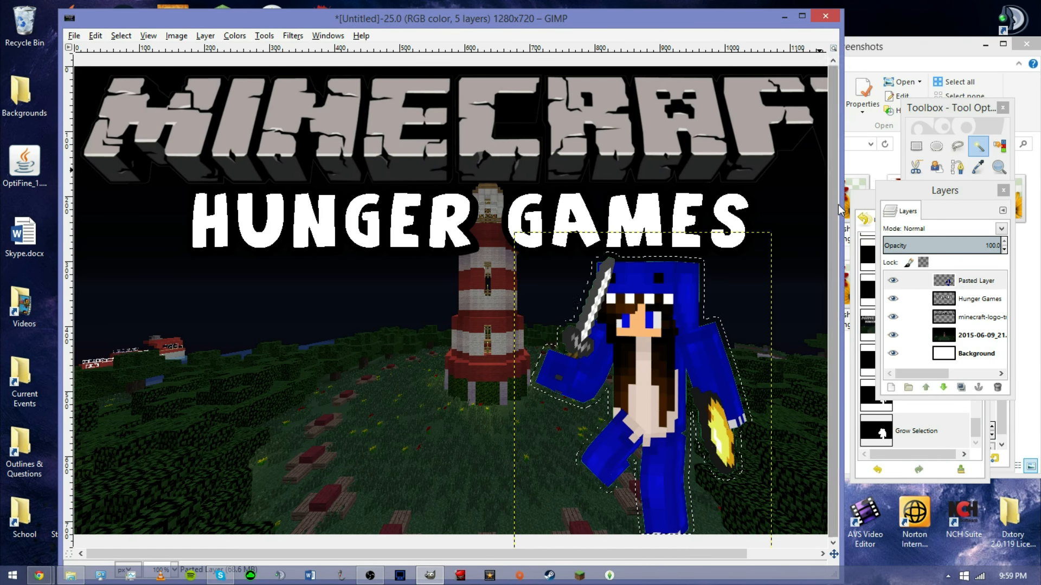
# Bucket fill the grown selection on the skin layer, then step back in the undo history to remove the fill.
pyautogui.click(925, 111)
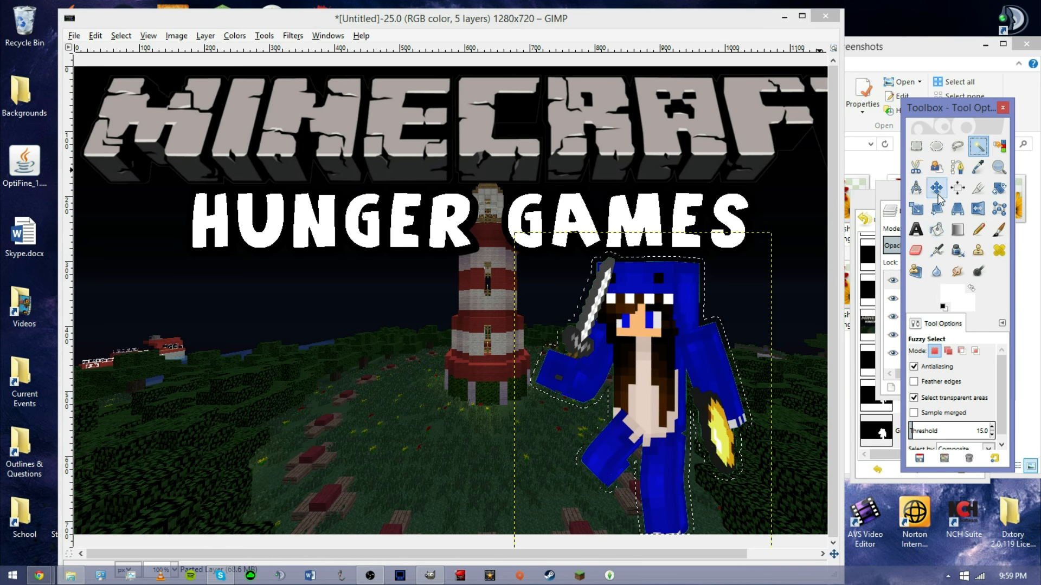
pyautogui.click(941, 231)
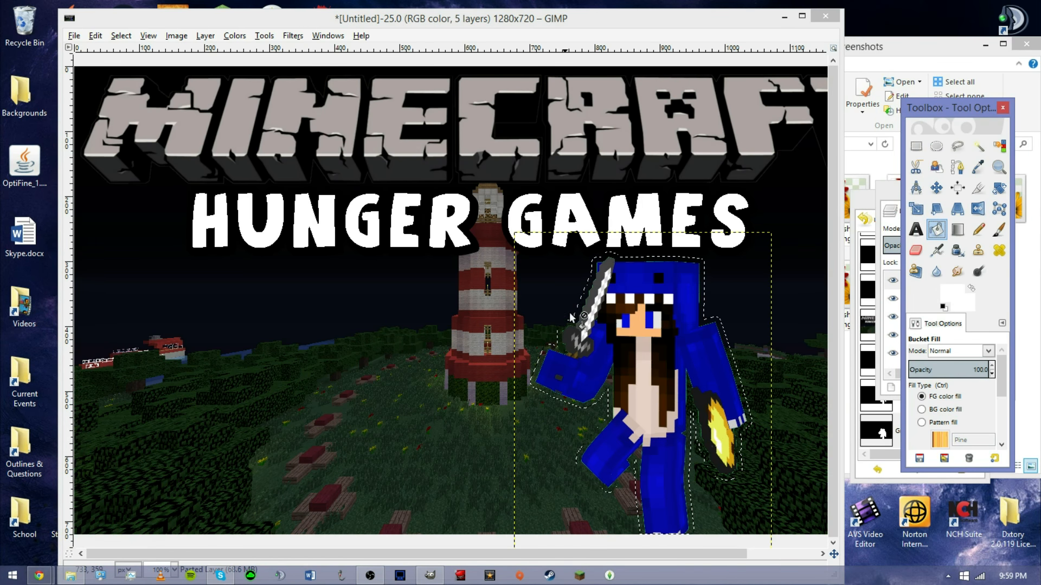
pyautogui.click(651, 355)
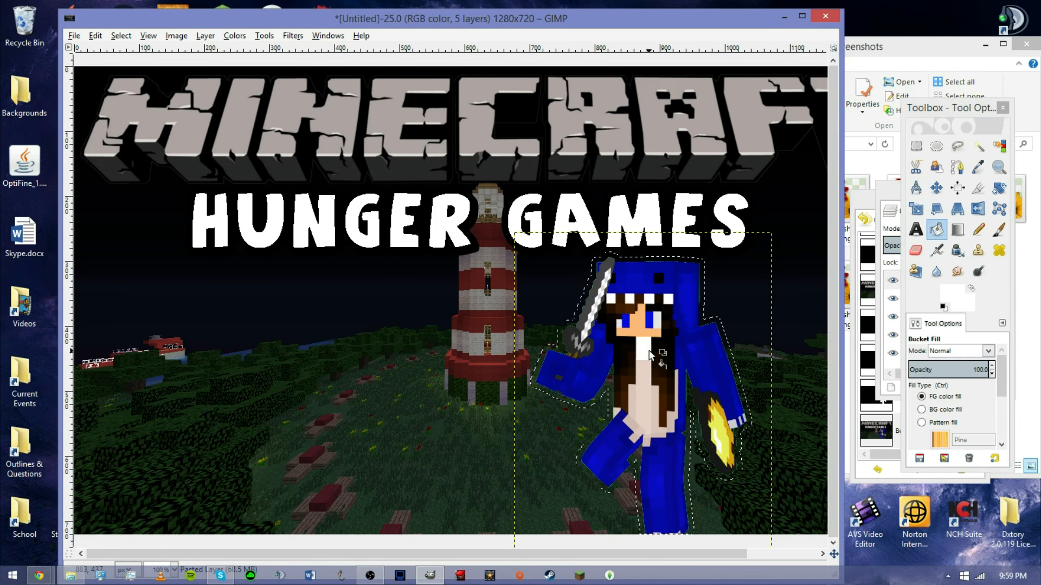
pyautogui.click(891, 195)
pyautogui.click(860, 213)
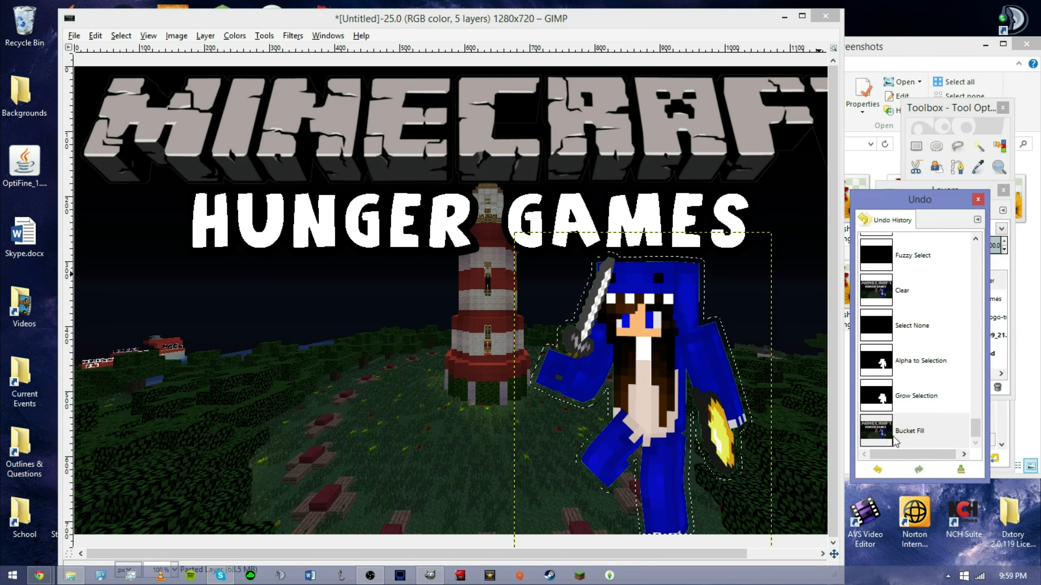
pyautogui.click(915, 399)
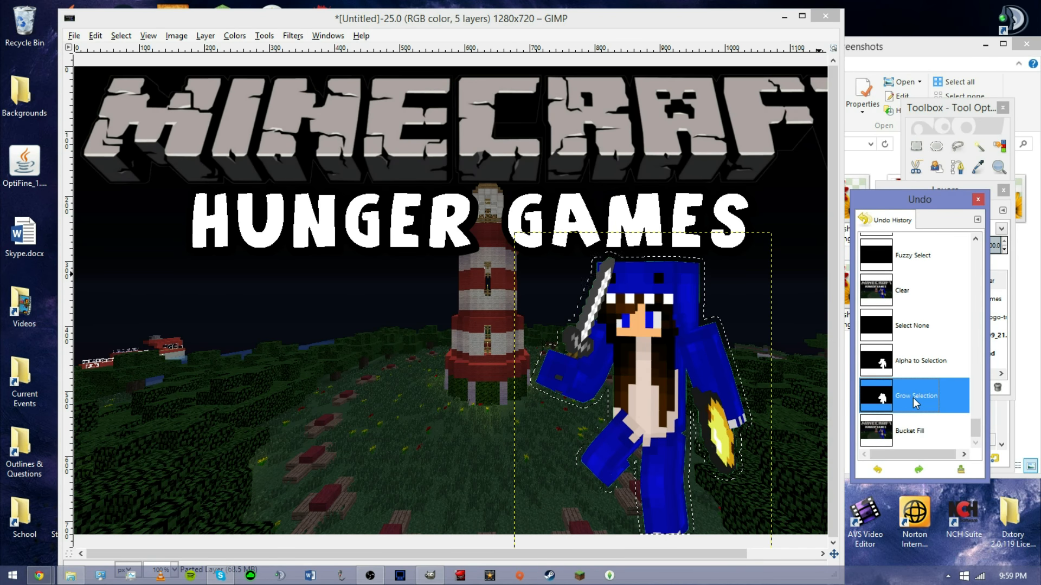
# Create a new transparent layer named Glow Avatar.
pyautogui.click(205, 35)
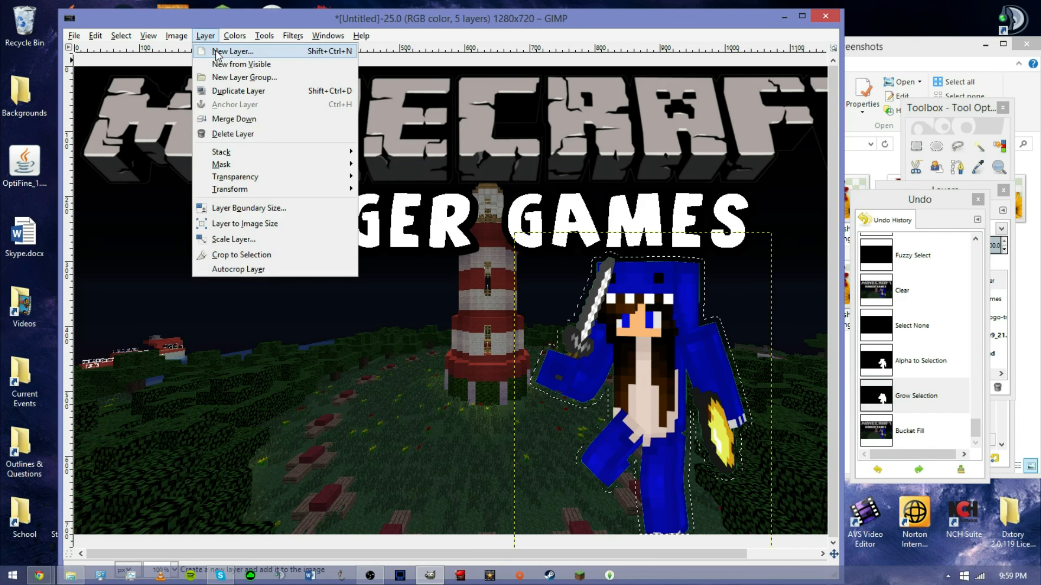
pyautogui.click(217, 52)
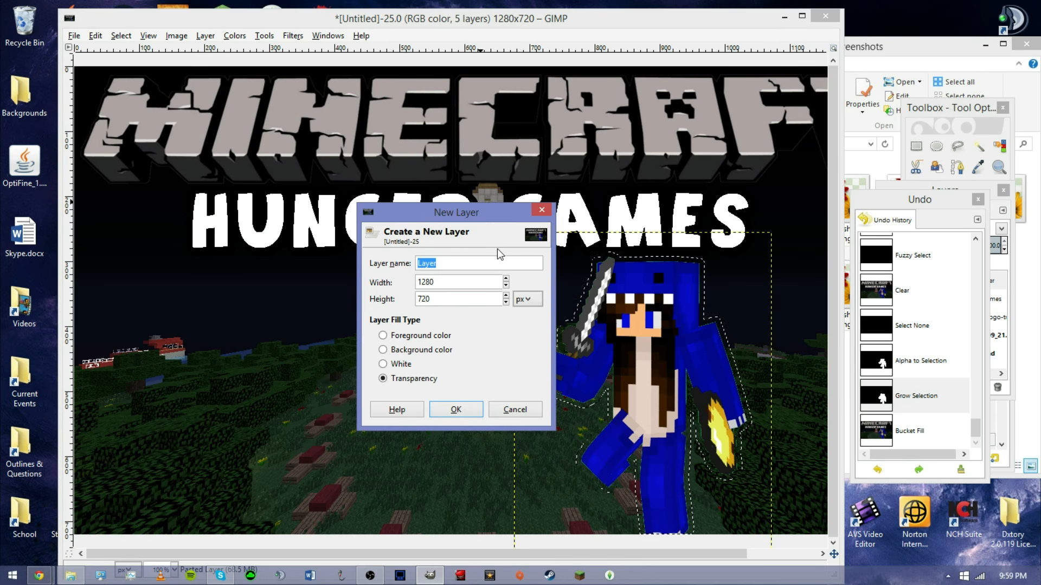
pyautogui.write('Glow A')
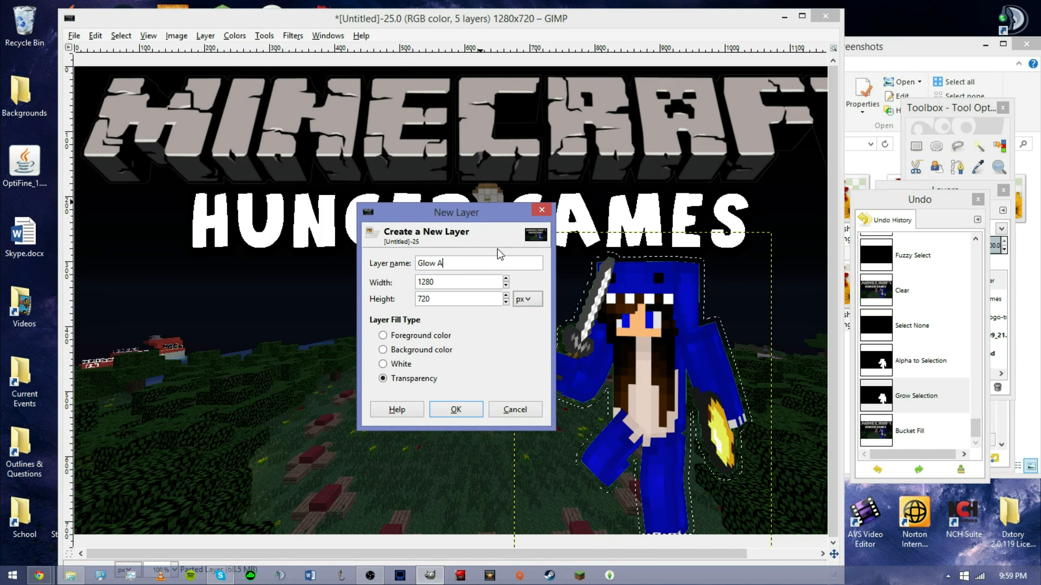
pyautogui.write('vatar')
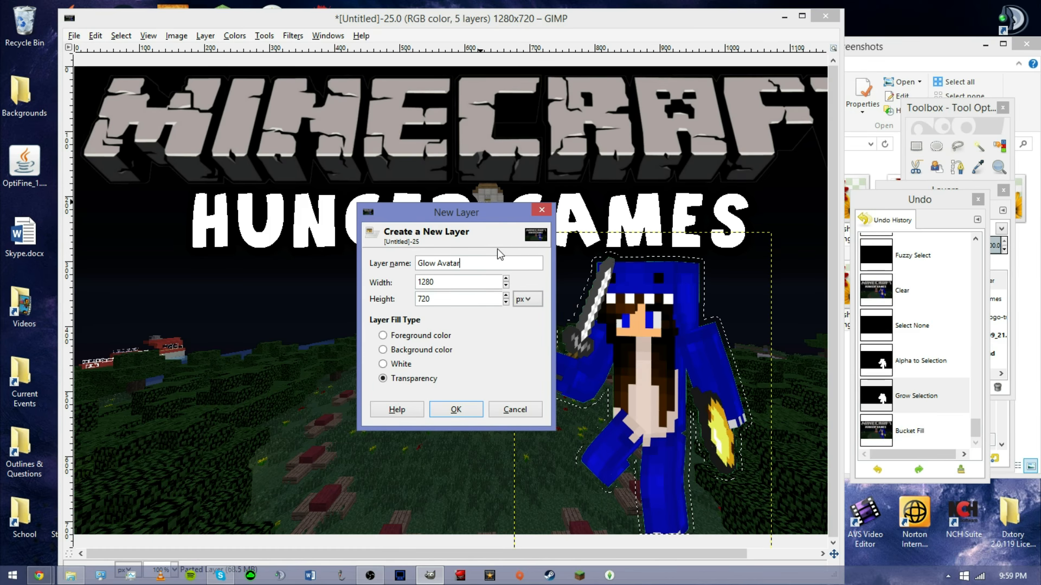
pyautogui.click(456, 412)
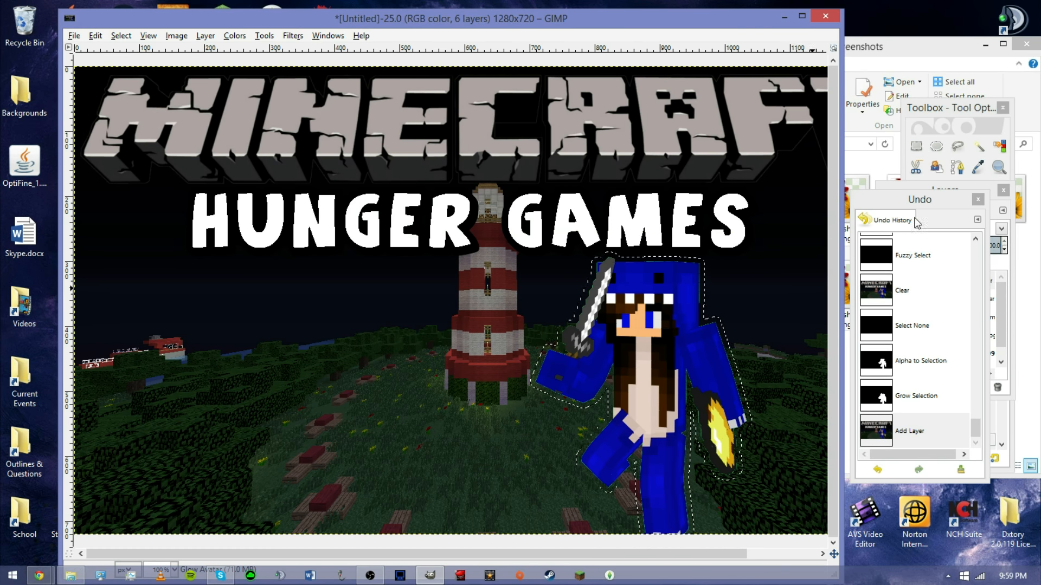
# Bucket fill the grown selection with white on the Glow Avatar layer.
pyautogui.click(954, 115)
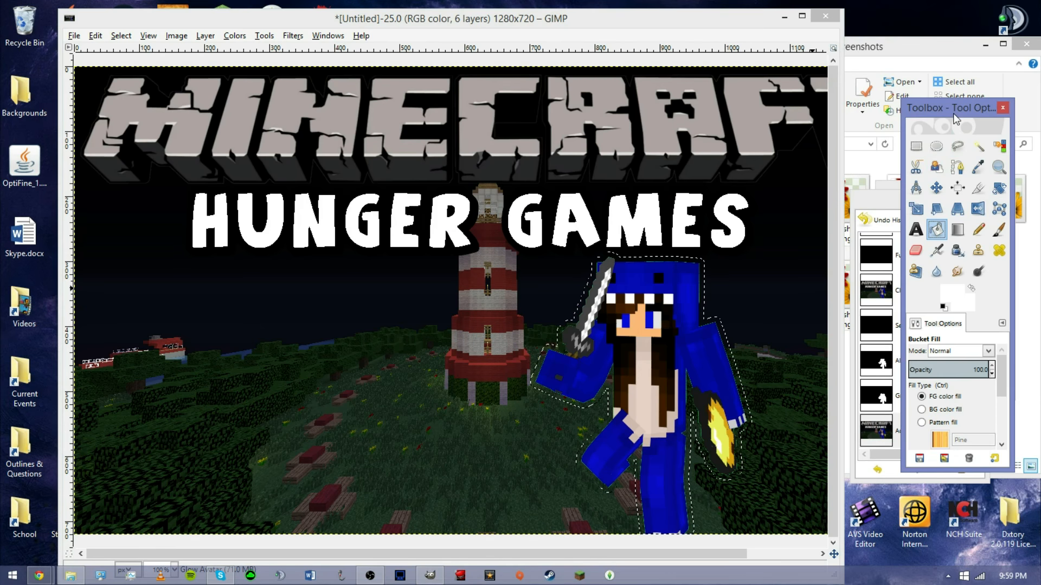
pyautogui.click(636, 330)
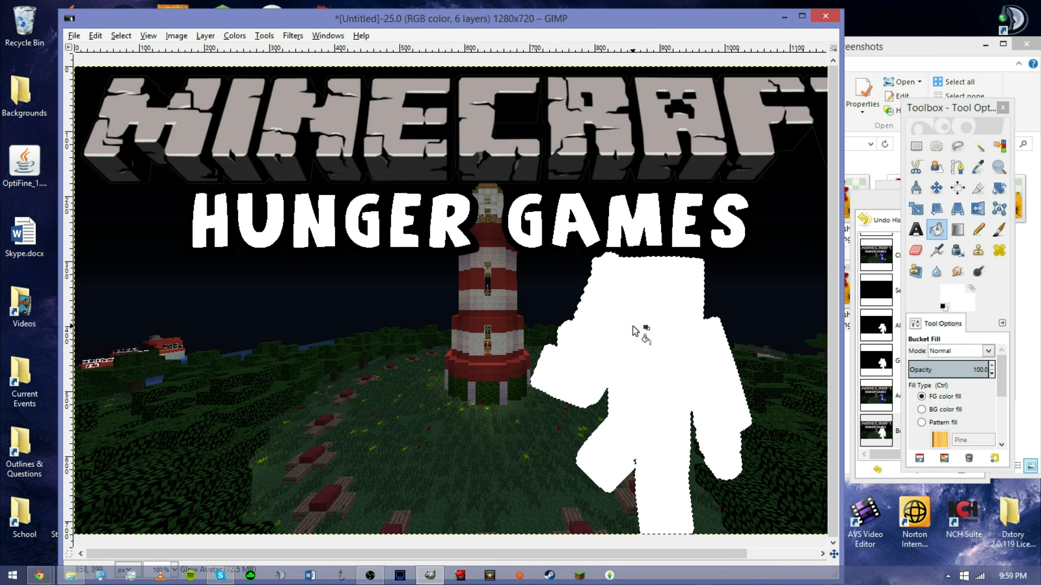
# Move the Glow Avatar layer below the Pasted Layer in the layer stack.
pyautogui.click(893, 211)
pyautogui.moveTo(929, 194); pyautogui.dragTo(943, 252)
pyautogui.click(887, 187)
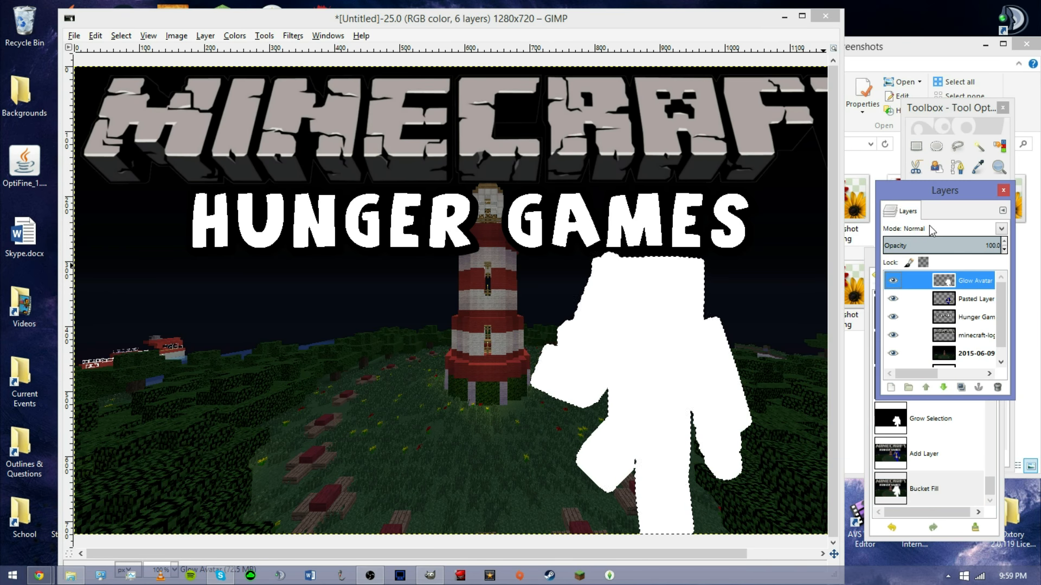
pyautogui.moveTo(939, 190); pyautogui.dragTo(927, 201)
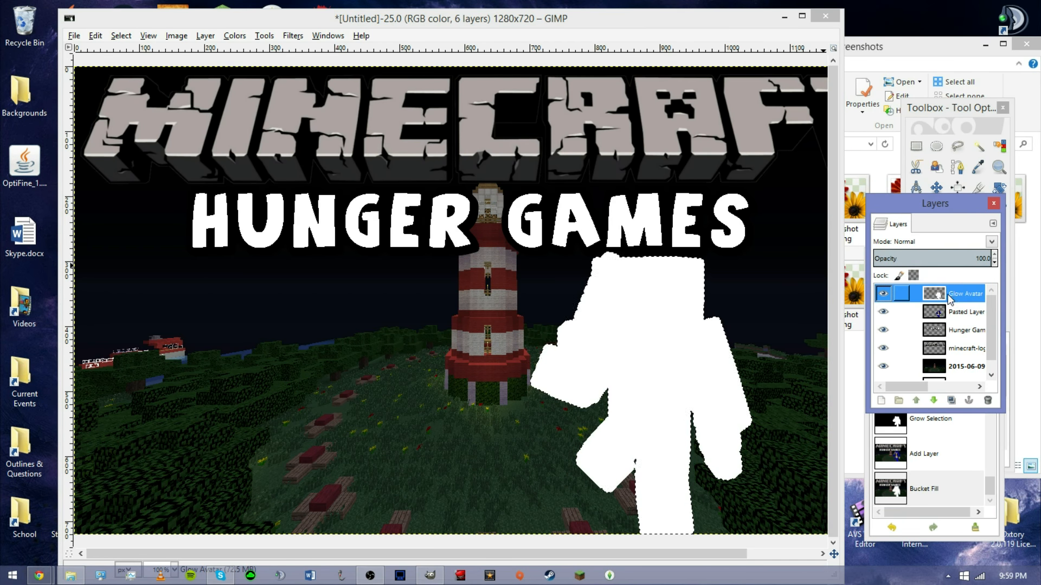
pyautogui.moveTo(948, 293); pyautogui.dragTo(948, 325)
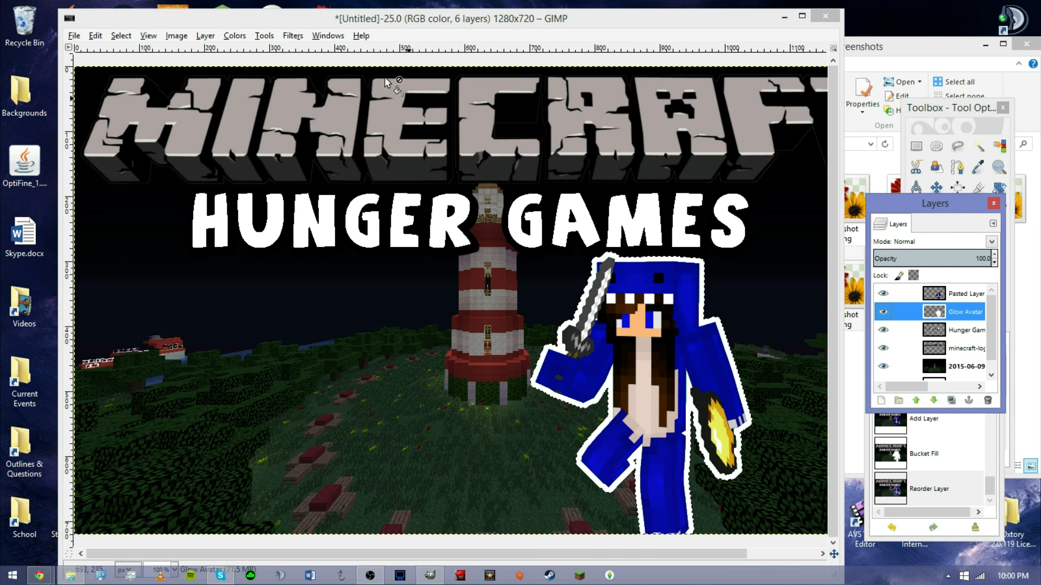
# Apply a Gaussian blur with a 5 px radius to the Glow Avatar layer.
pyautogui.click(293, 36)
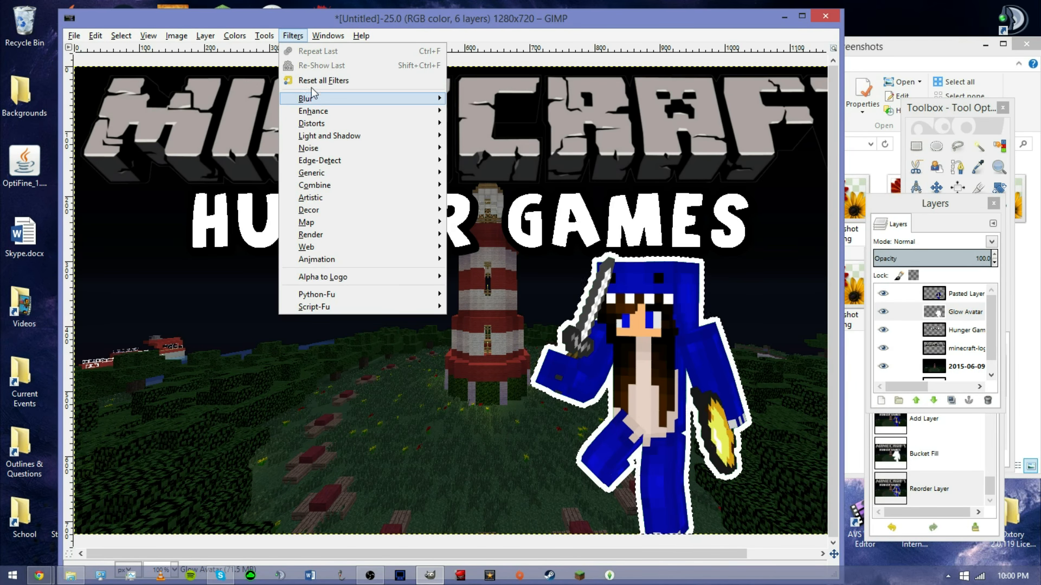
pyautogui.moveTo(315, 99)
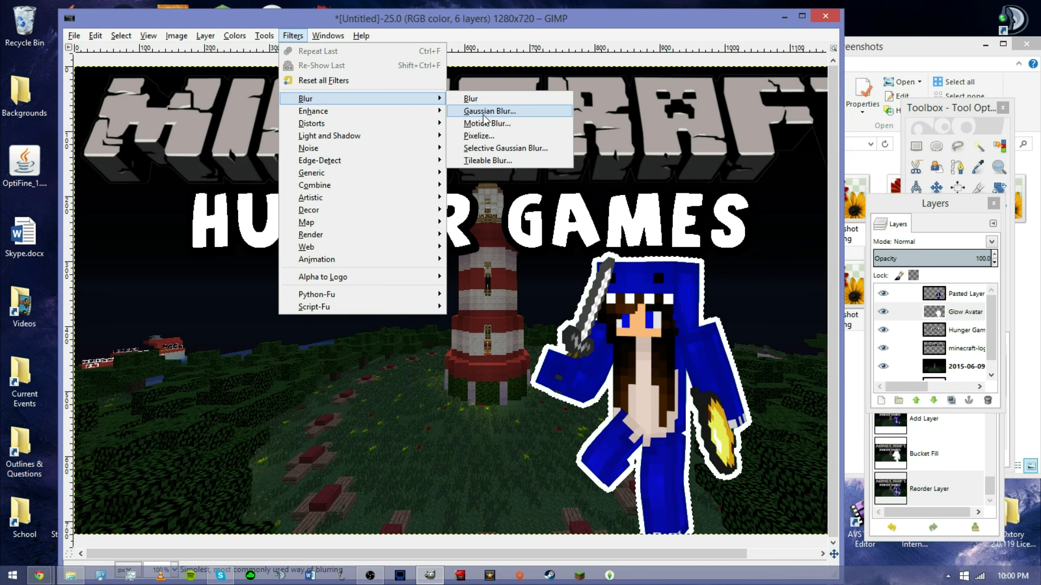
pyautogui.click(484, 112)
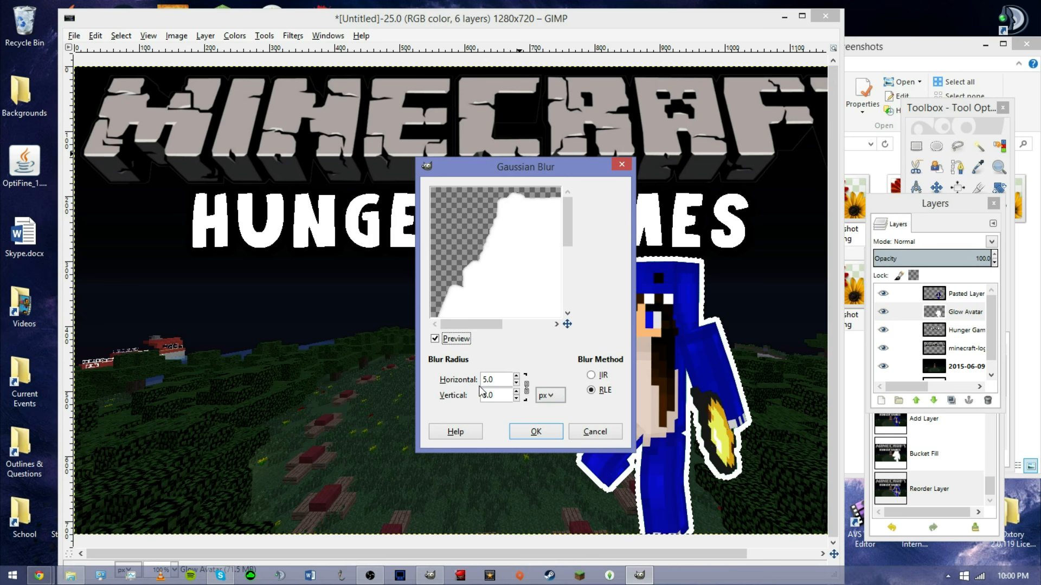
pyautogui.click(536, 431)
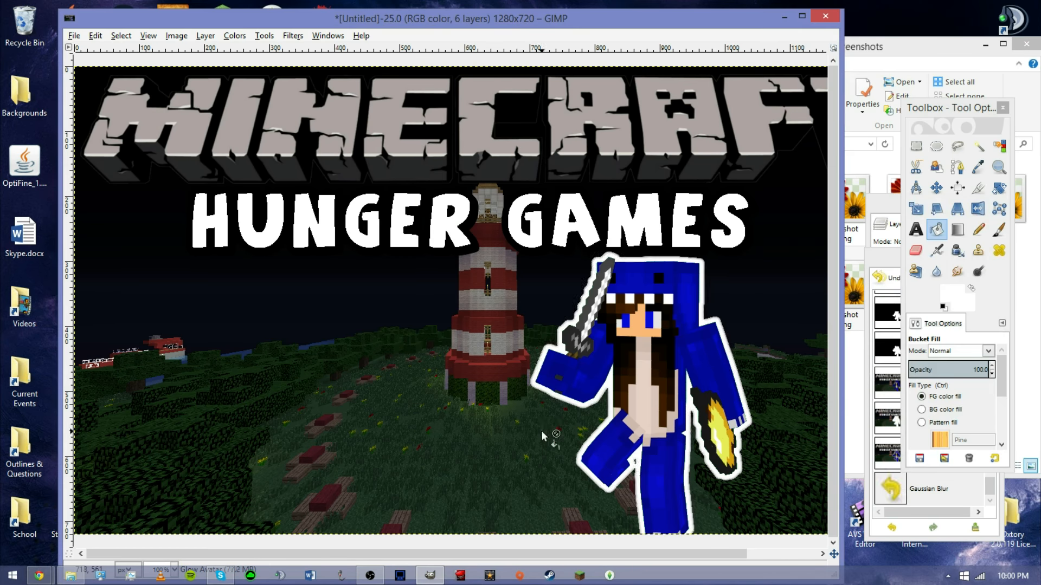
# Repeat the Gaussian blur four more times on the Glow Avatar layer and clear the selection.
pyautogui.click(293, 35)
pyautogui.click(305, 53)
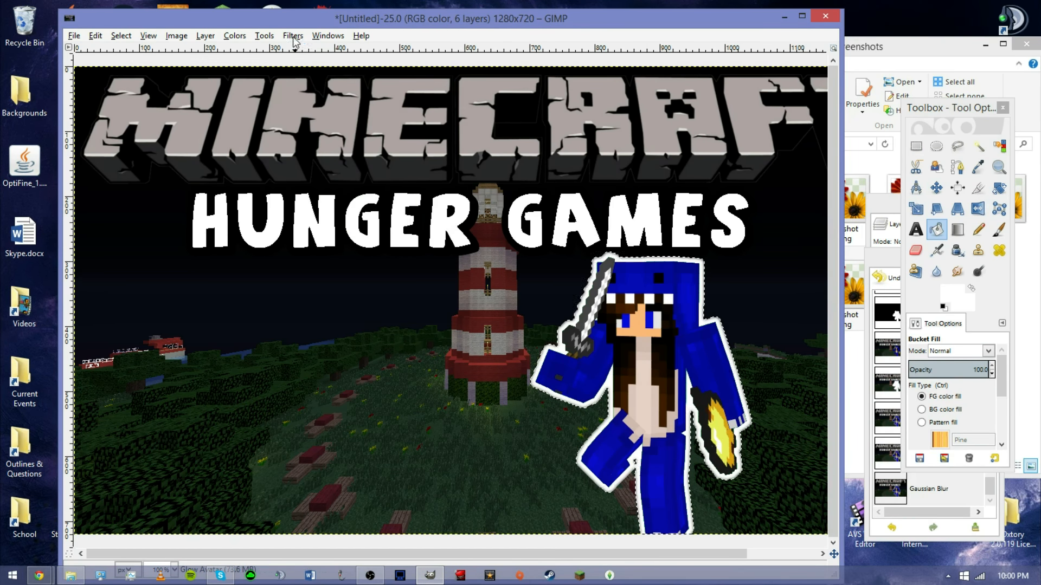
pyautogui.click(291, 37)
pyautogui.click(293, 52)
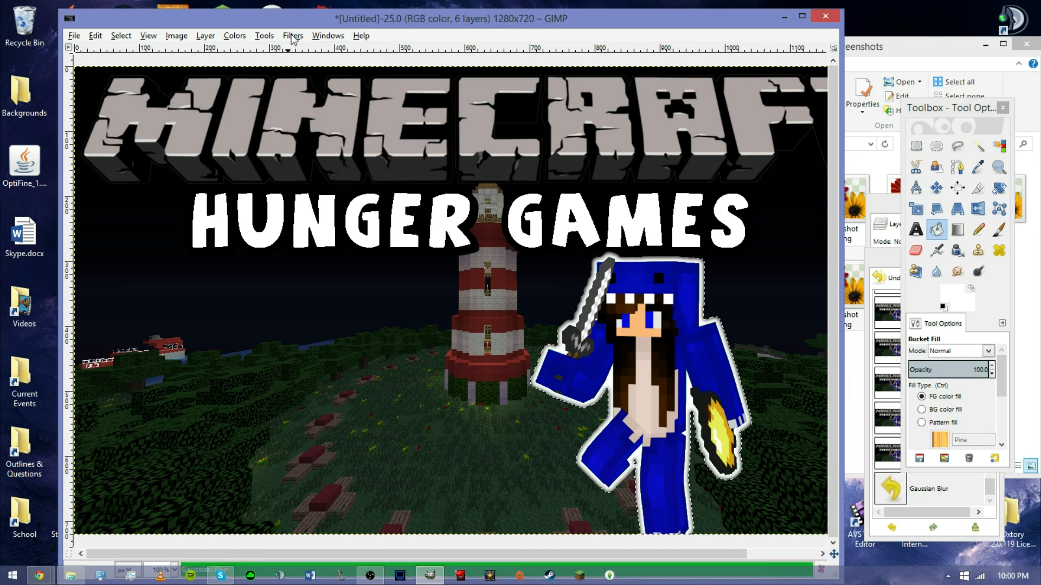
pyautogui.click(292, 37)
pyautogui.click(293, 52)
pyautogui.click(292, 37)
pyautogui.click(292, 55)
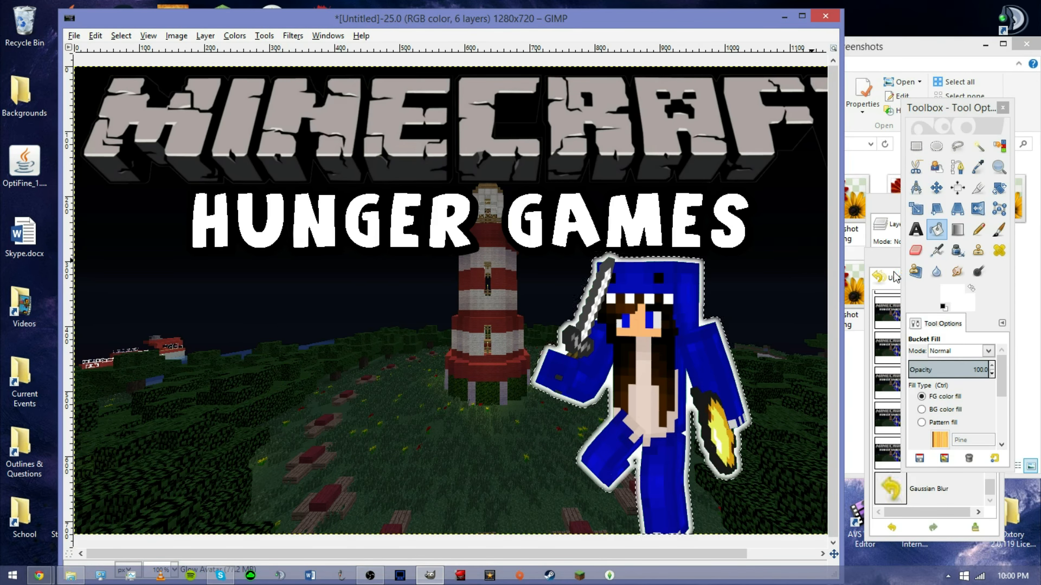
pyautogui.click(122, 36)
pyautogui.click(132, 69)
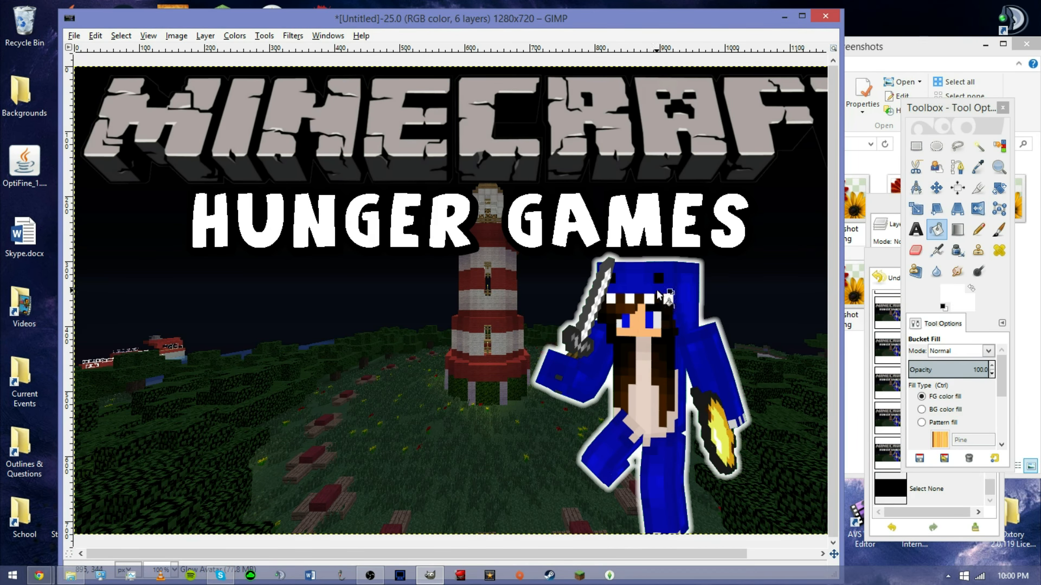
# Drag Bricks.png from the Desktop's thumbnail pics folder into the image as a new layer.
pyautogui.click(74, 578)
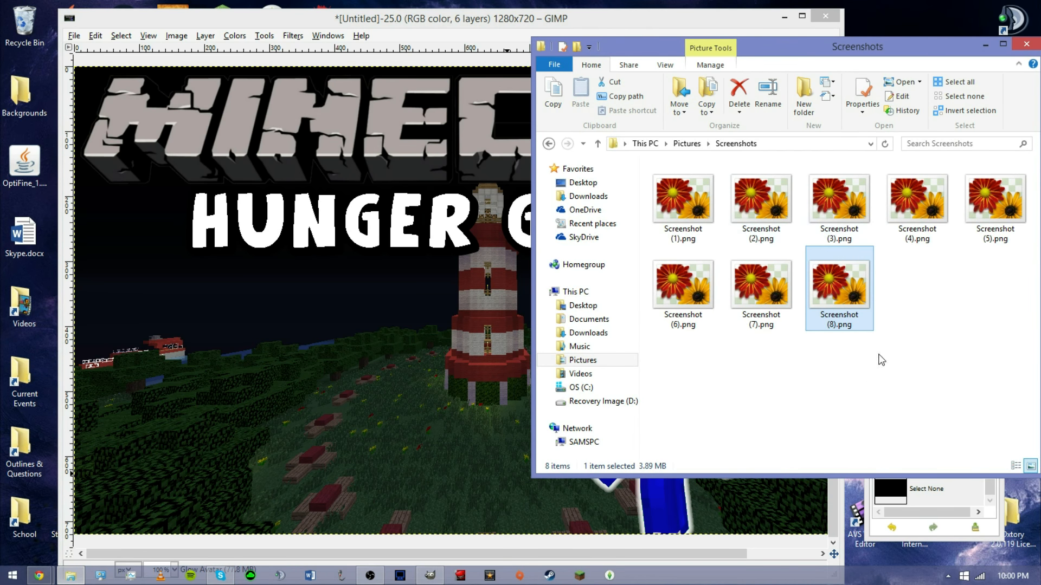
pyautogui.click(613, 310)
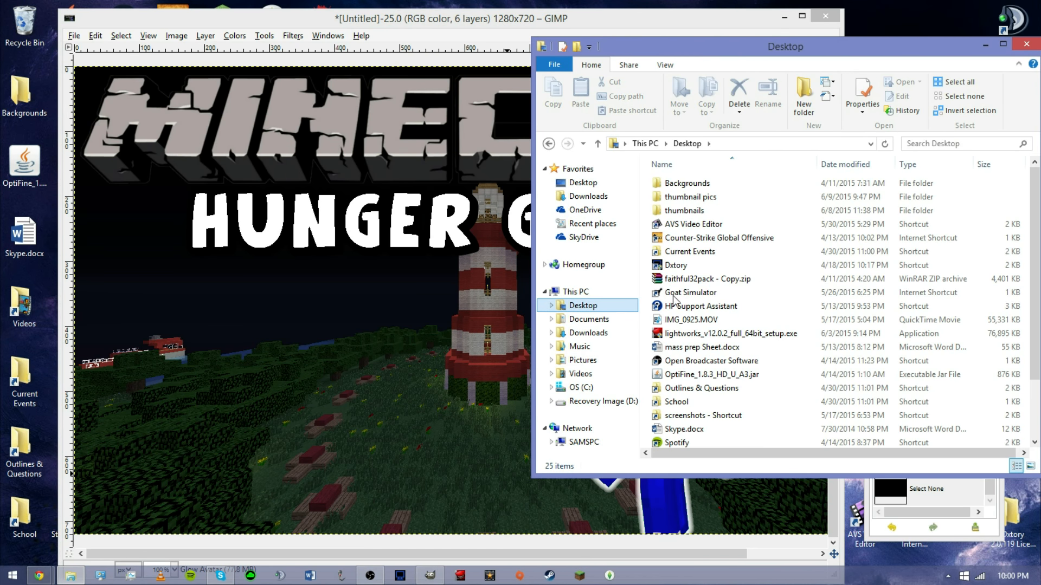
pyautogui.doubleClick(700, 197)
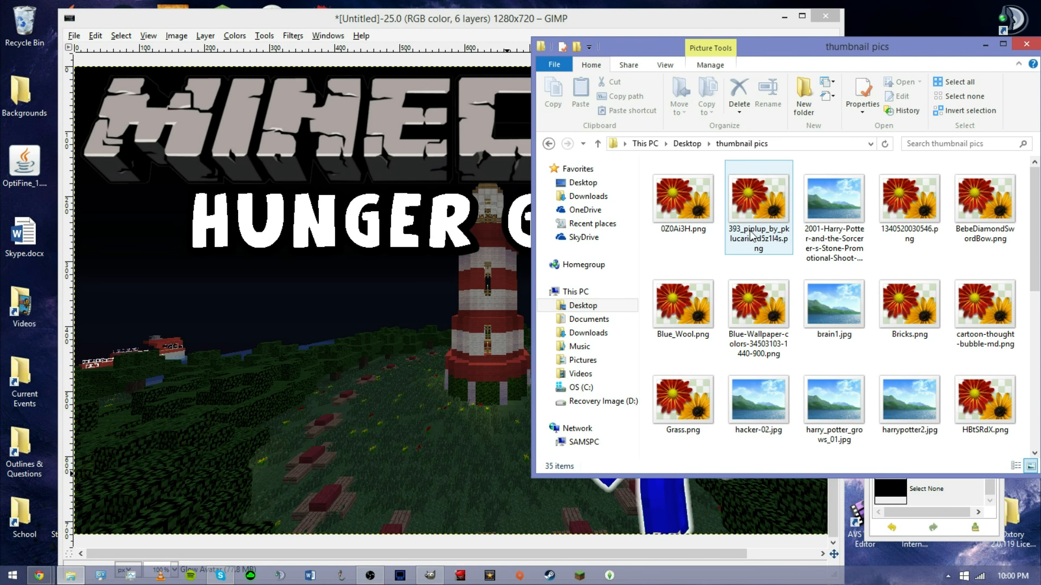
pyautogui.click(830, 231)
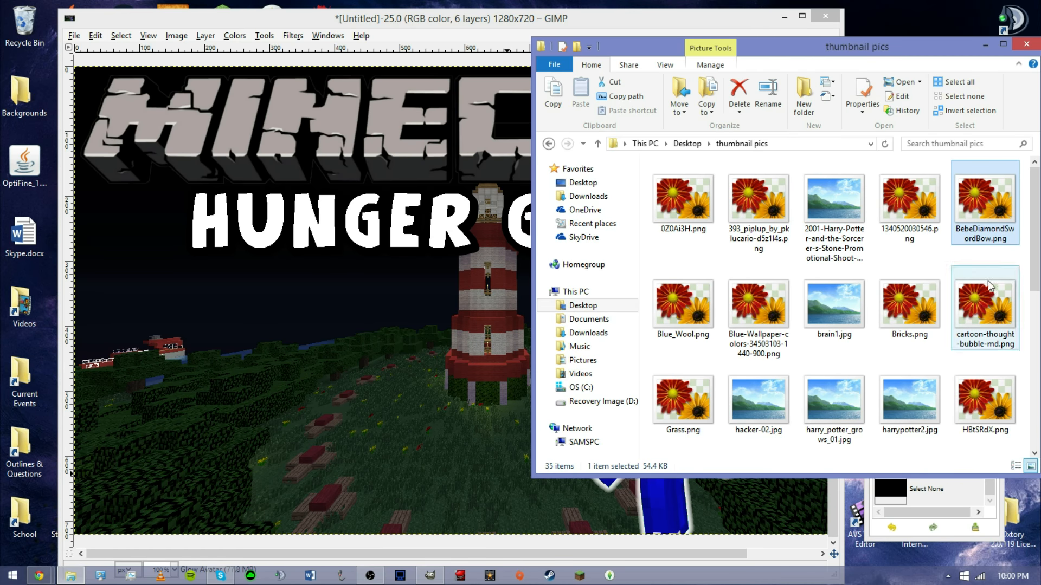
pyautogui.click(928, 312)
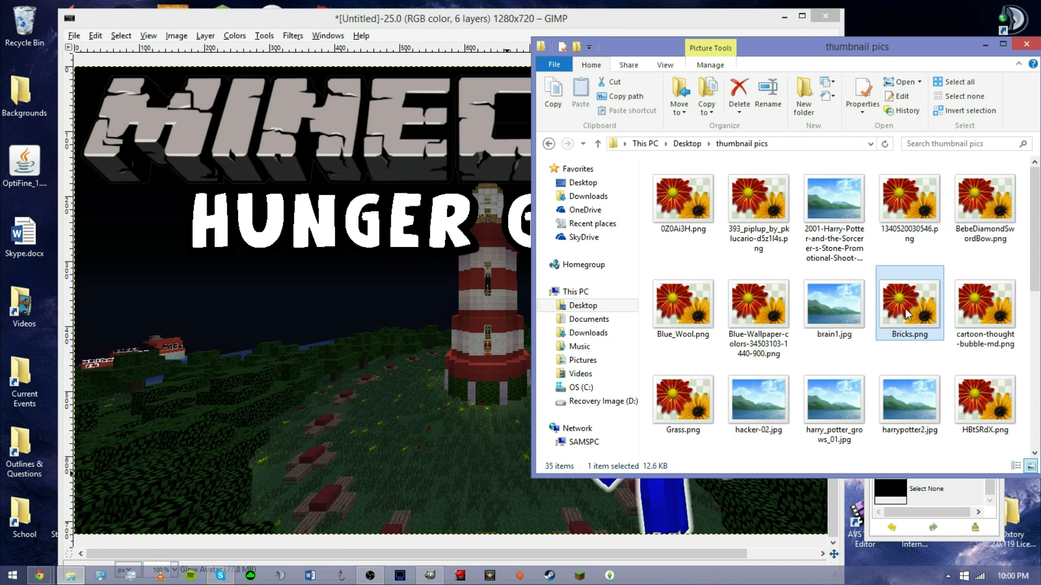
pyautogui.moveTo(287, 366); pyautogui.dragTo(287, 367)
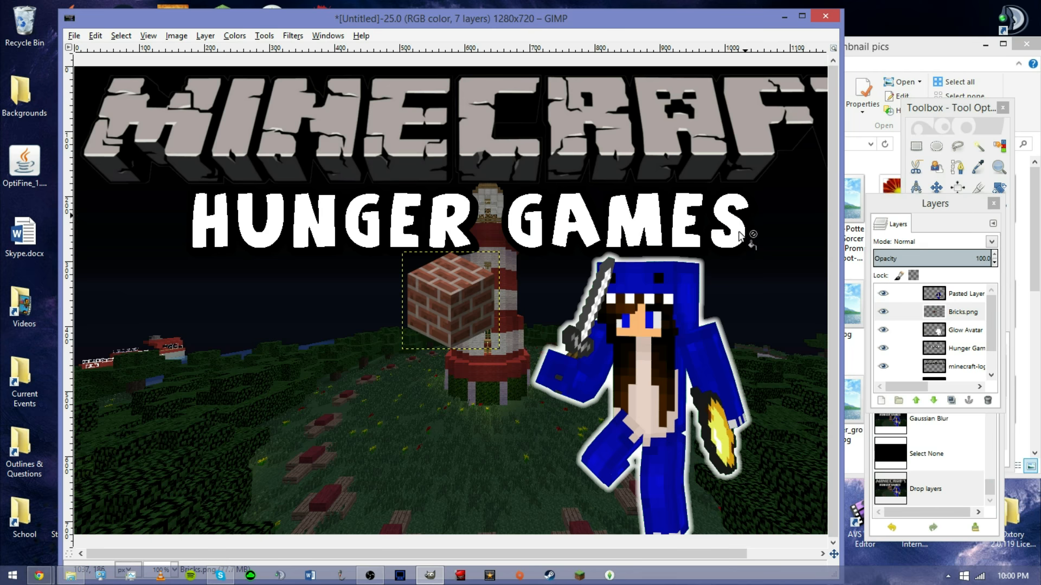
# Move the brick block to the lower-left of the image and flip it horizontally.
pyautogui.click(937, 187)
pyautogui.moveTo(457, 305); pyautogui.dragTo(214, 409)
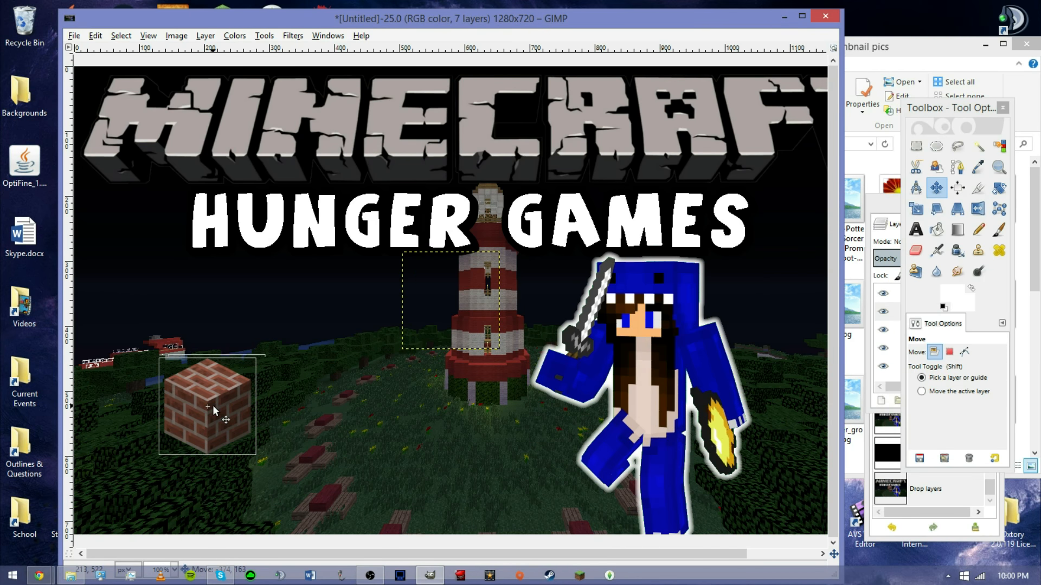
pyautogui.click(978, 209)
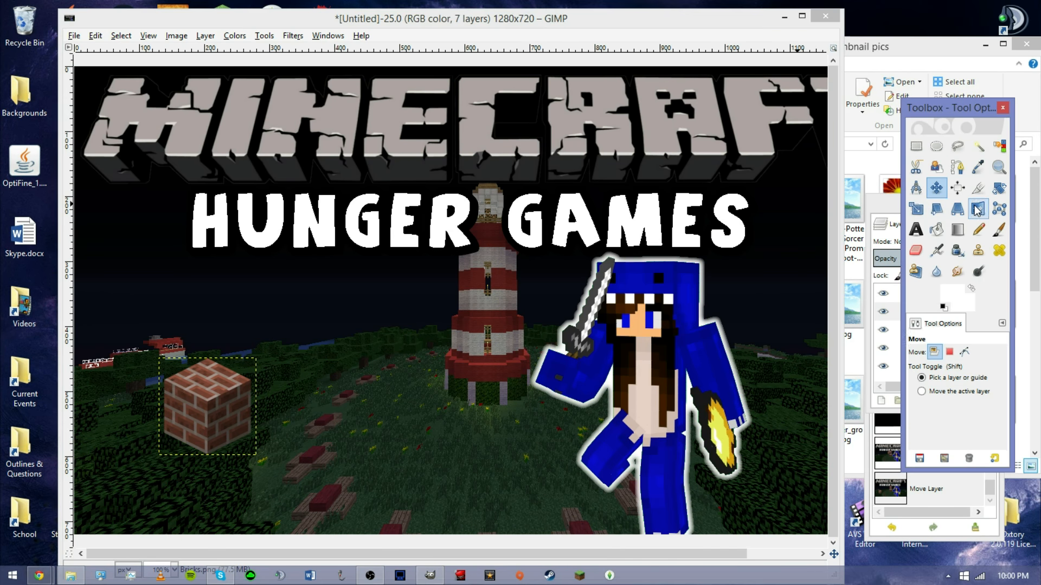
pyautogui.click(209, 430)
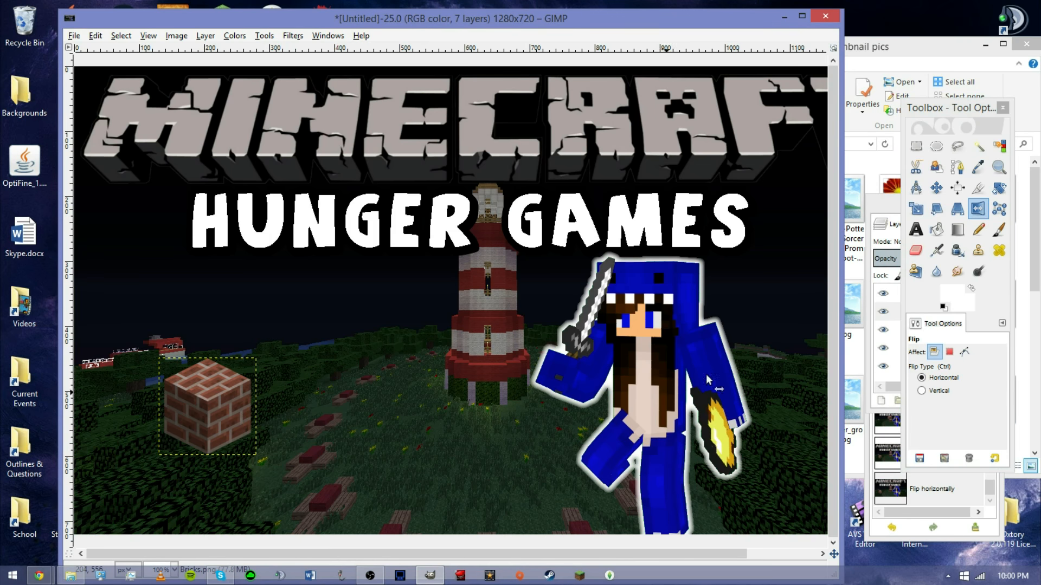
# Rotate the brick block by about -10 degrees.
pyautogui.click(997, 191)
pyautogui.moveTo(205, 368)
pyautogui.mouseDown()
pyautogui.moveTo(181, 365)
pyautogui.moveTo(199, 368)
pyautogui.mouseUp()
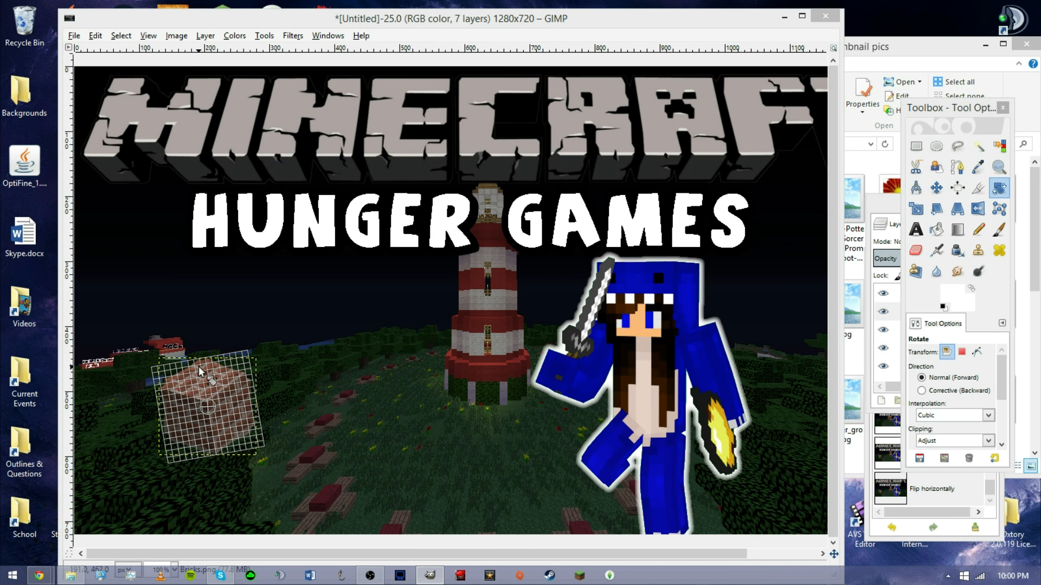
pyautogui.moveTo(1040, 271); pyautogui.dragTo(673, 190)
pyautogui.click(774, 318)
# Scale the brick block to 343 × 347 px and reposition it in the lower-left area.
pyautogui.click(917, 208)
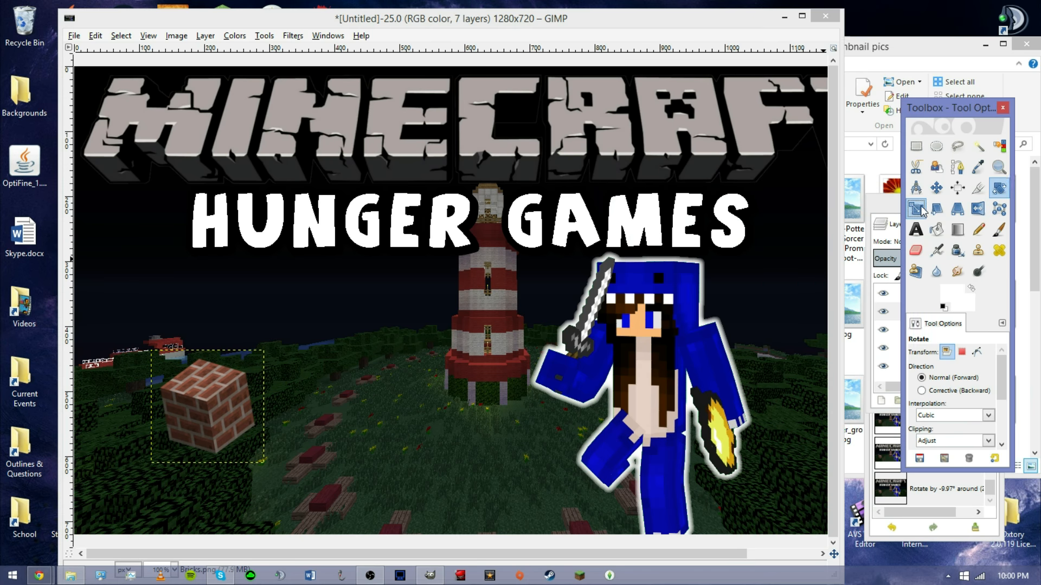
pyautogui.moveTo(260, 379); pyautogui.dragTo(362, 267)
pyautogui.click(722, 235)
pyautogui.click(938, 194)
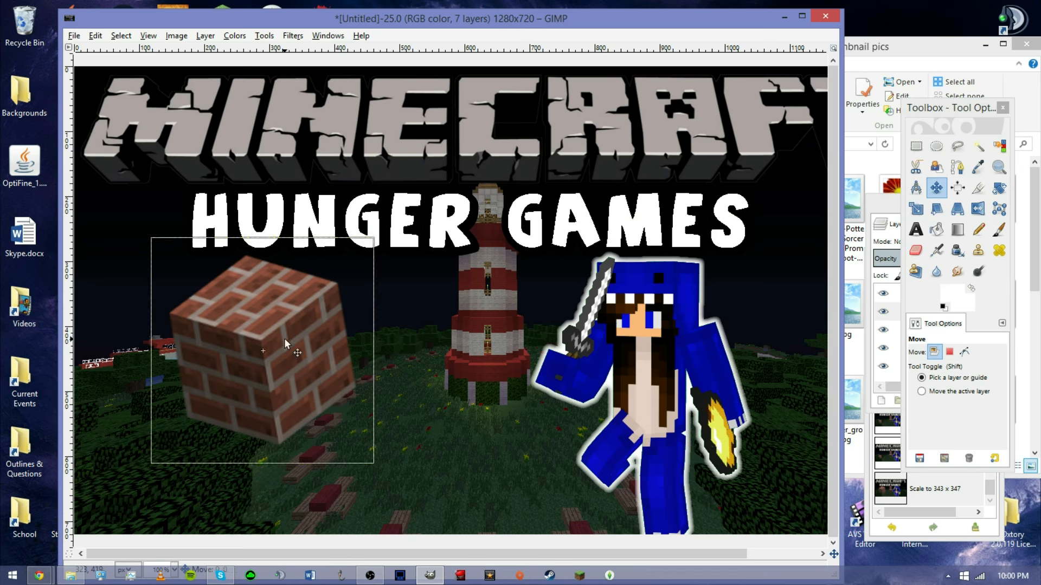
pyautogui.moveTo(286, 341); pyautogui.dragTo(269, 379)
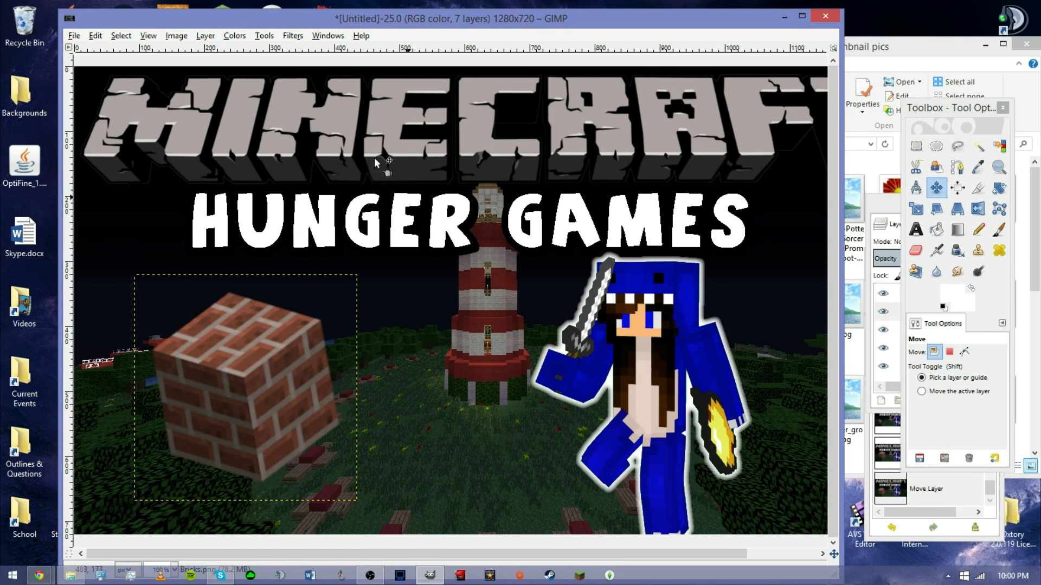
# Select the brick layer's outline from its alpha channel and grow the selection.
pyautogui.rightClick(266, 428)
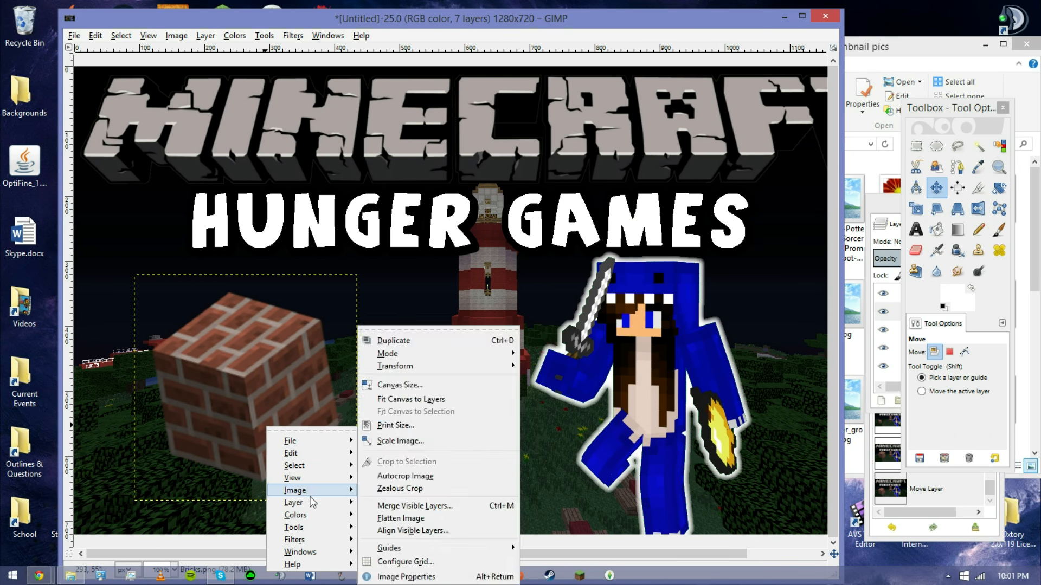
pyautogui.moveTo(311, 503)
pyautogui.moveTo(423, 487)
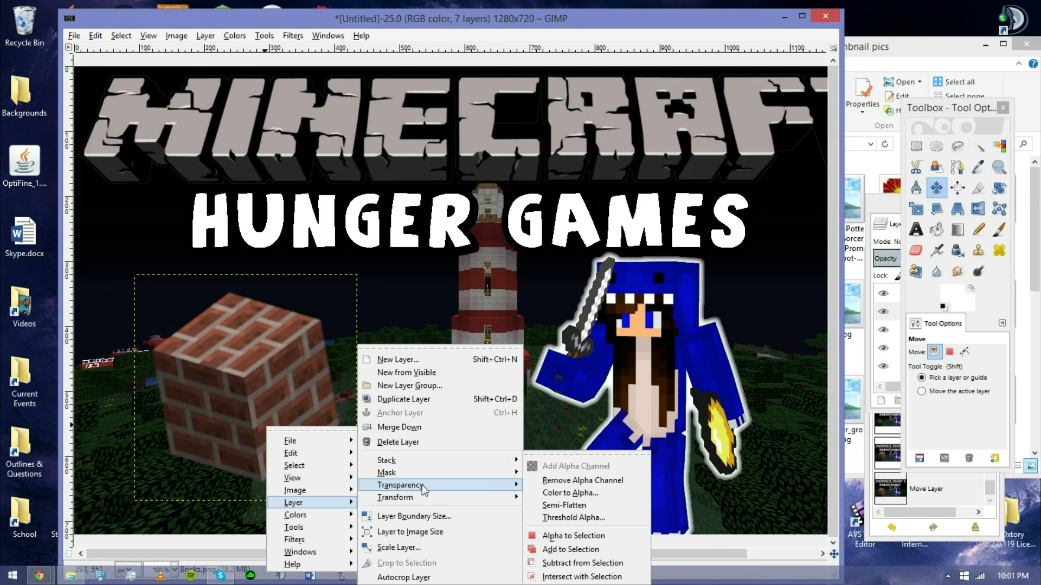
pyautogui.click(573, 535)
pyautogui.click(121, 38)
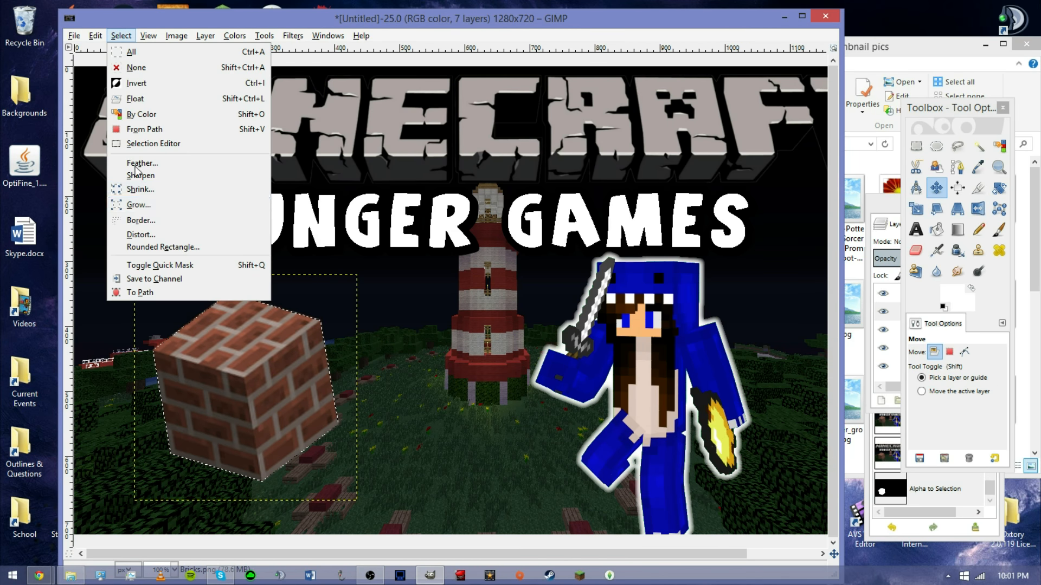
pyautogui.click(142, 206)
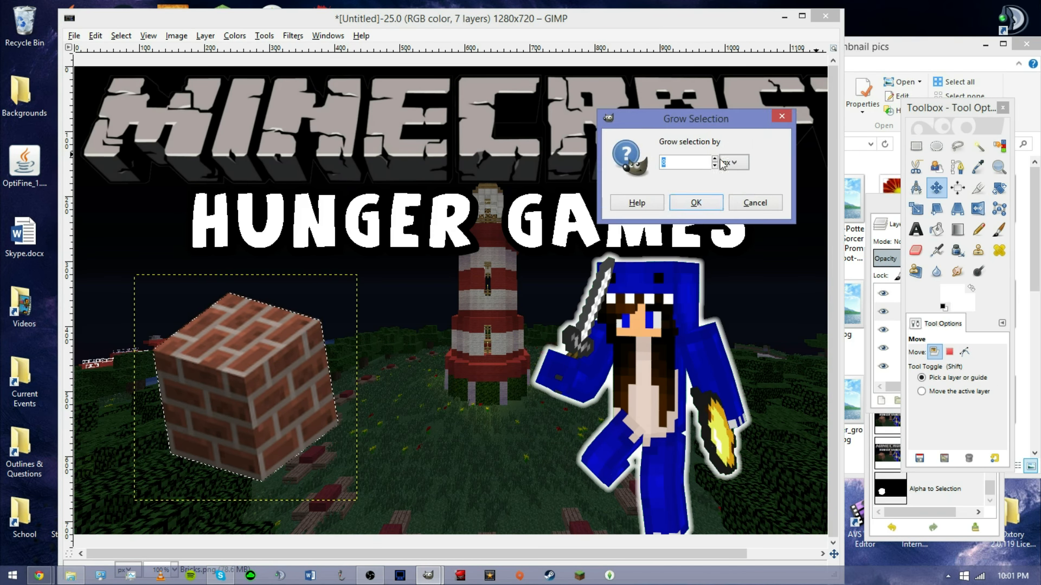
pyautogui.click(692, 203)
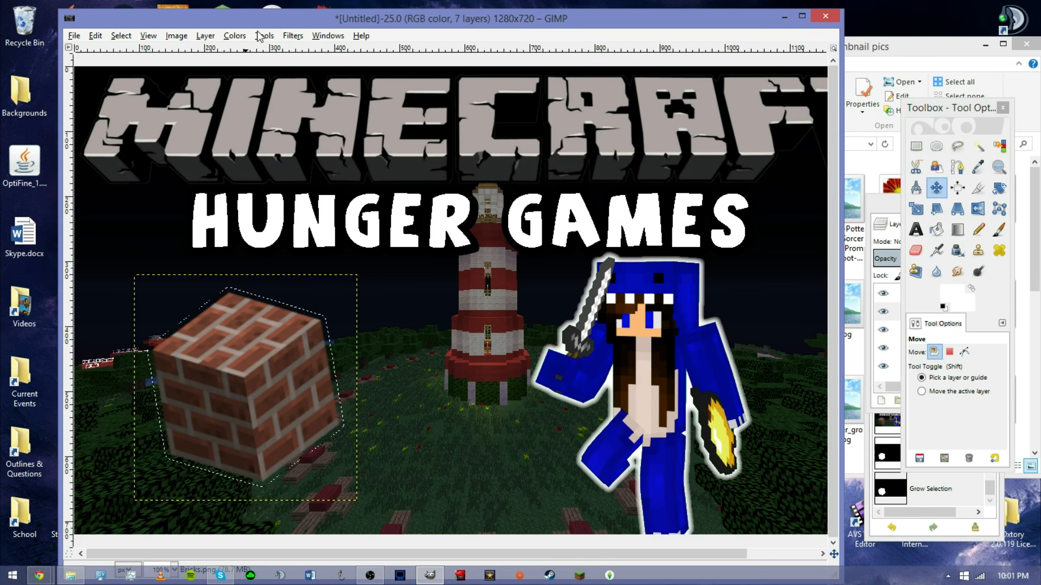
# Create a new transparent layer named Glow Block.
pyautogui.click(207, 38)
pyautogui.click(215, 48)
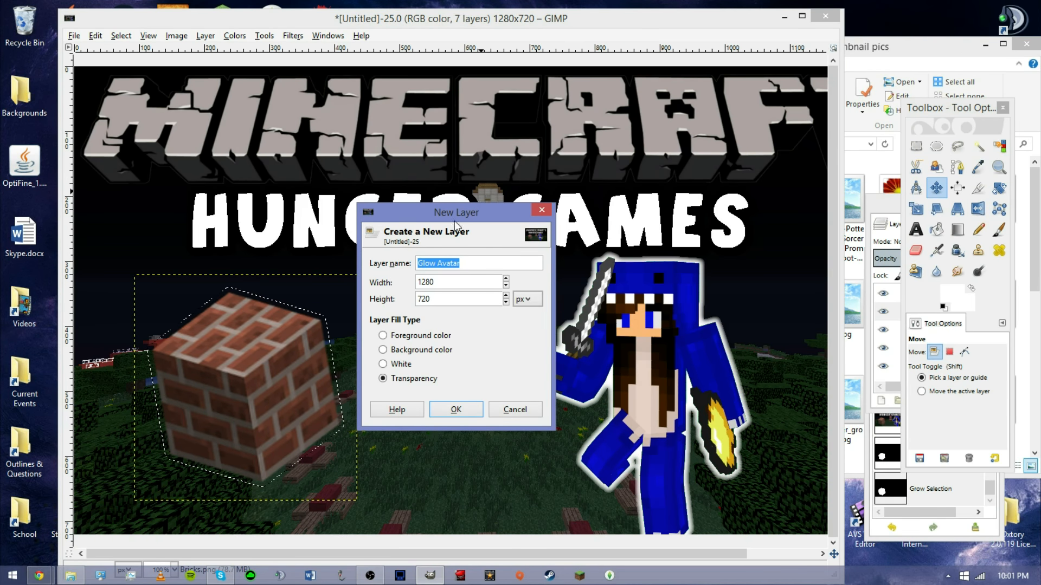
pyautogui.doubleClick(443, 268)
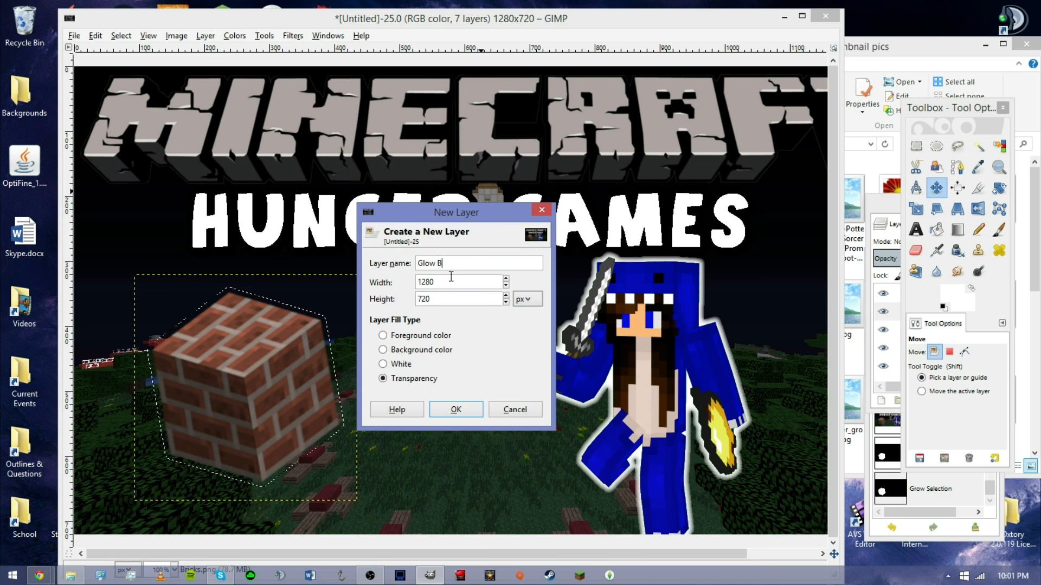
pyautogui.click(454, 410)
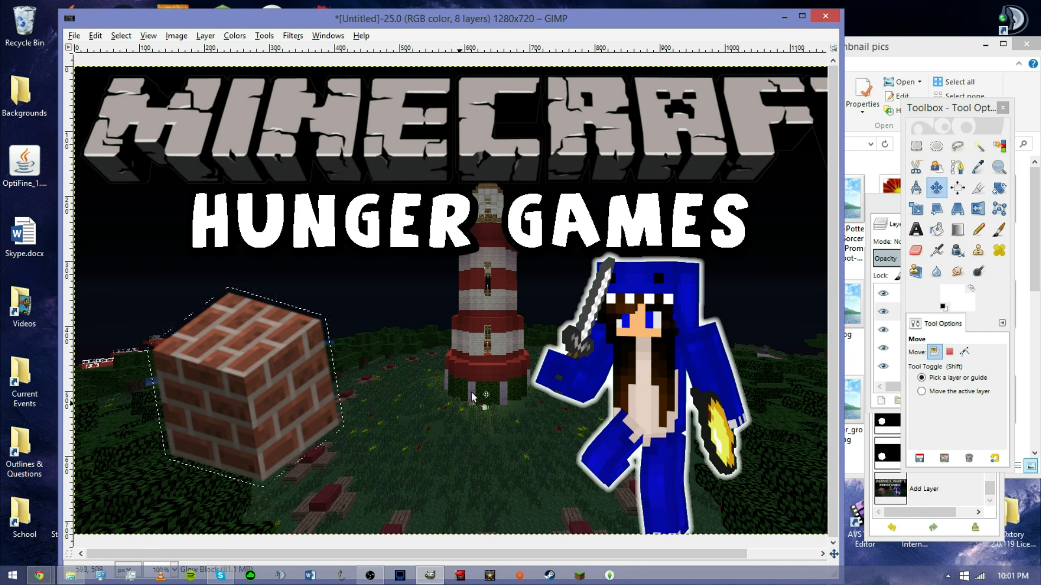
# Fill the grown selection with white on Glow Block and move that layer below Bricks.png.
pyautogui.click(936, 229)
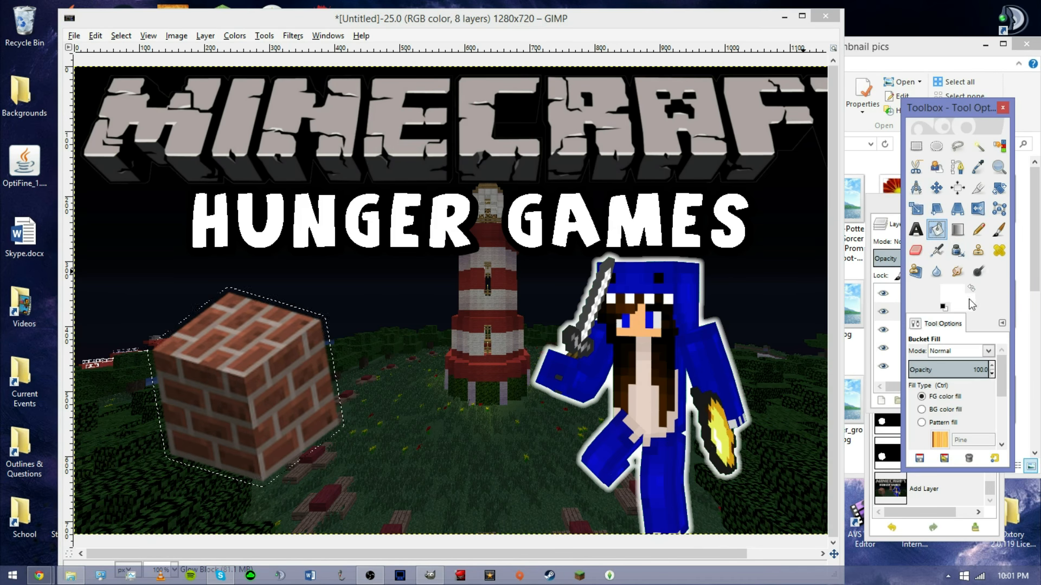
pyautogui.click(255, 350)
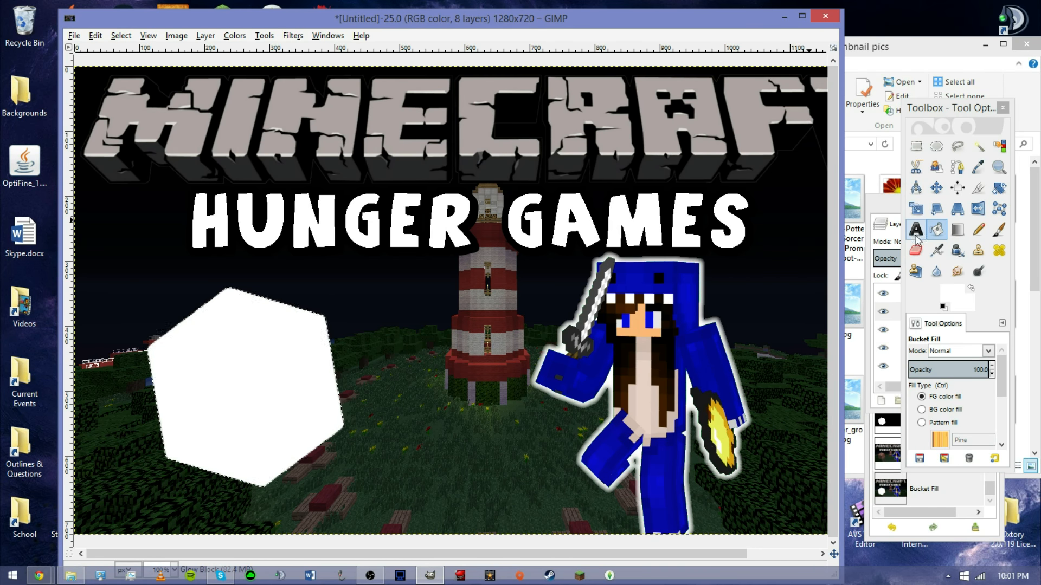
pyautogui.click(880, 207)
pyautogui.moveTo(957, 313); pyautogui.dragTo(963, 342)
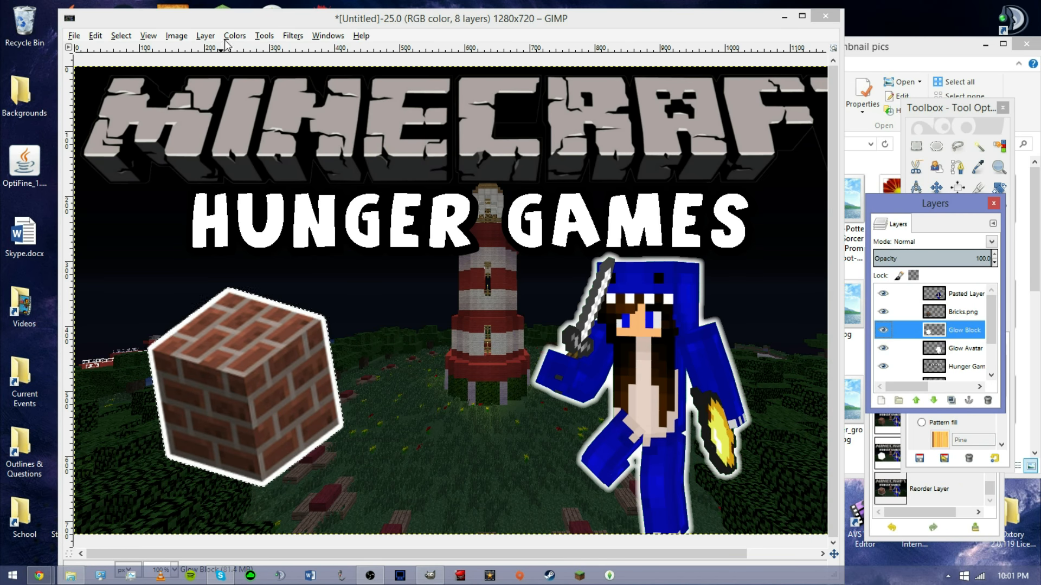
# Apply Gaussian Blur to the Glow Block layer three times, then remove the selection.
pyautogui.click(293, 35)
pyautogui.click(325, 51)
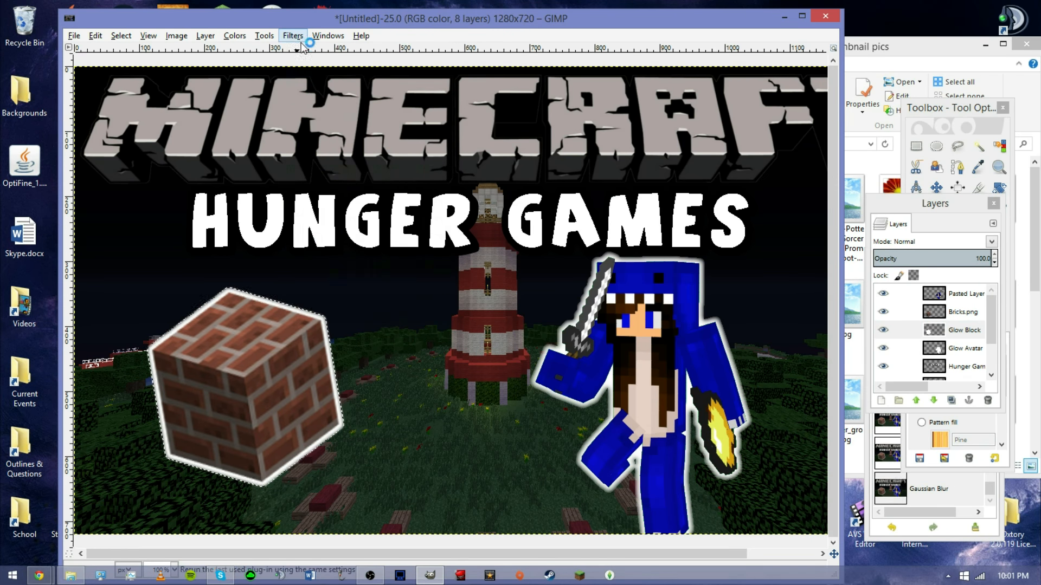
pyautogui.click(293, 36)
pyautogui.click(298, 51)
pyautogui.click(293, 36)
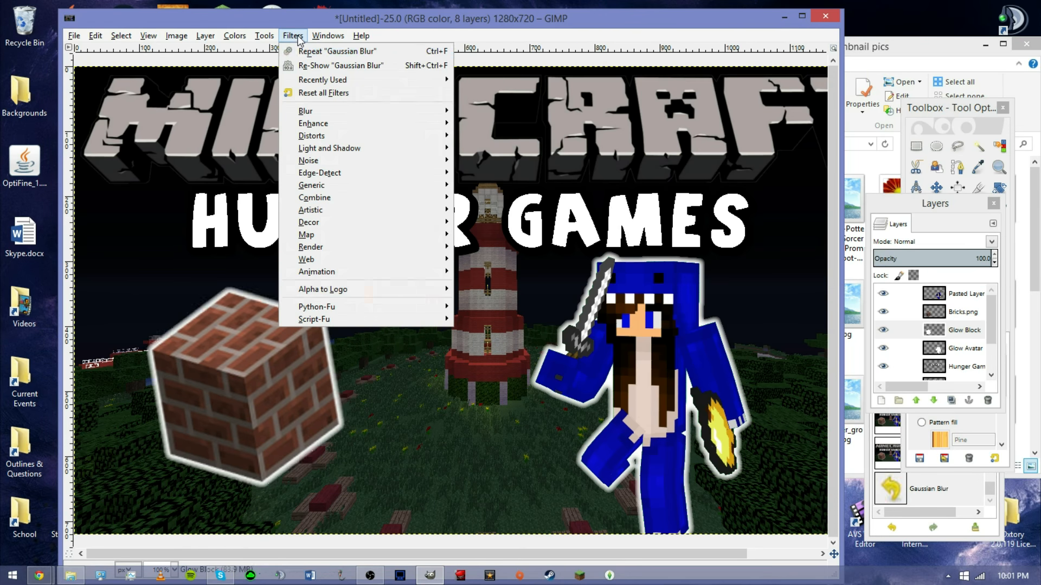
pyautogui.click(298, 49)
pyautogui.click(120, 36)
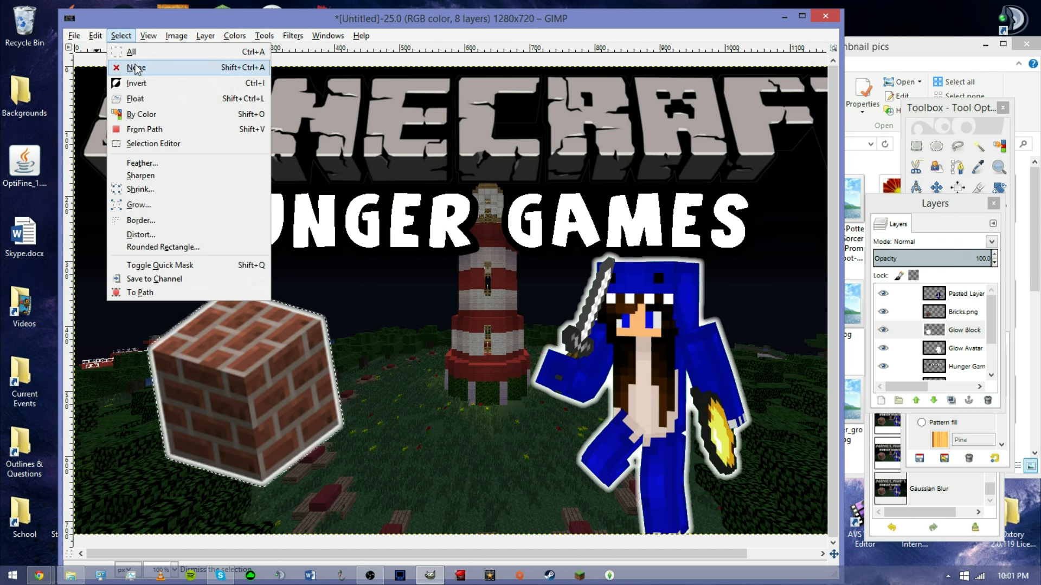
pyautogui.click(172, 64)
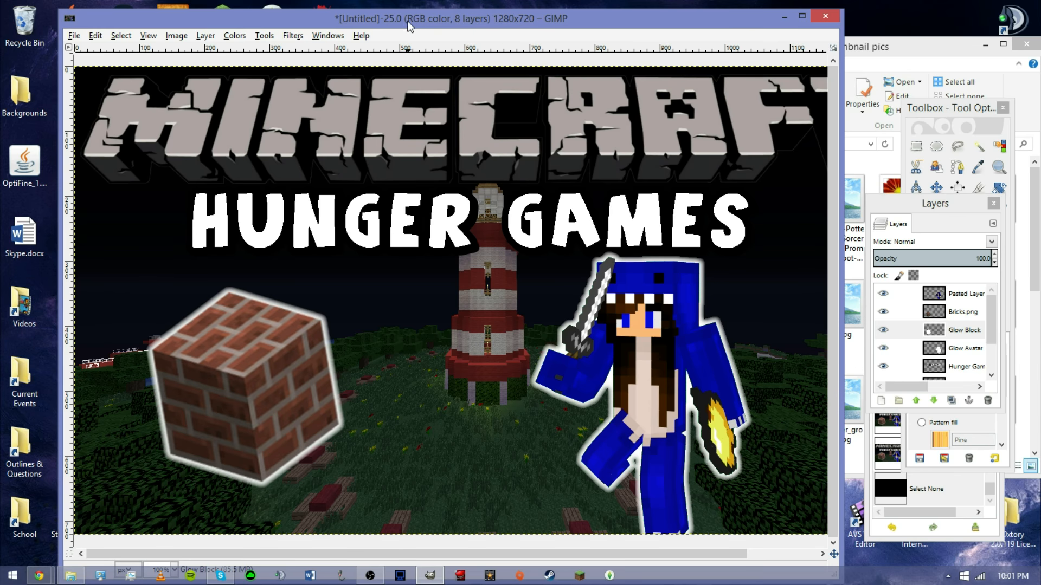
# Export the thumbnail as TT.png into the Desktop thumbnails folder with the default PNG options.
pyautogui.doubleClick(409, 26)
pyautogui.moveTo(940, 96); pyautogui.dragTo(987, 53)
pyautogui.click(111, 556)
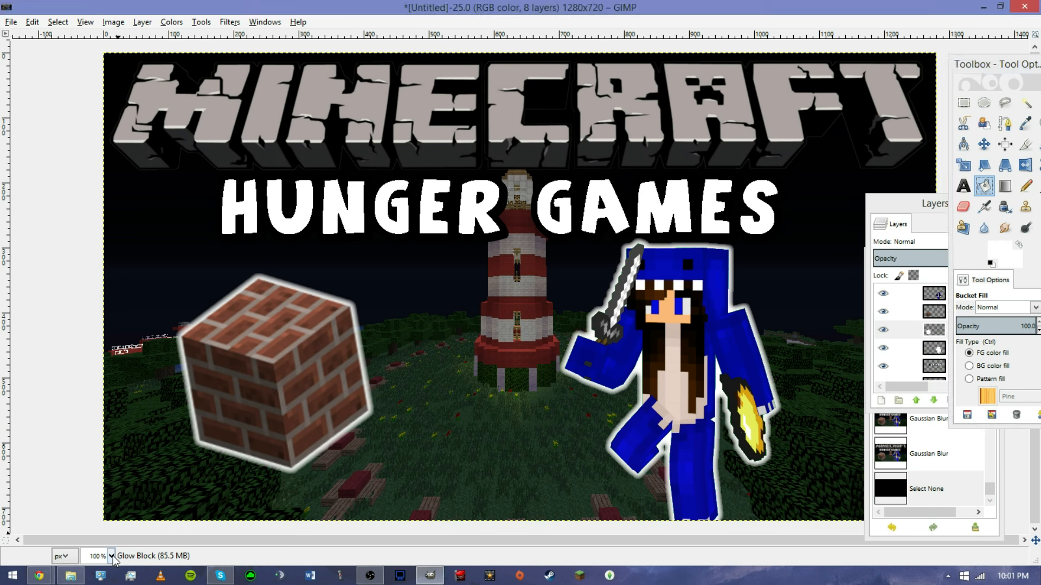
pyautogui.click(103, 509)
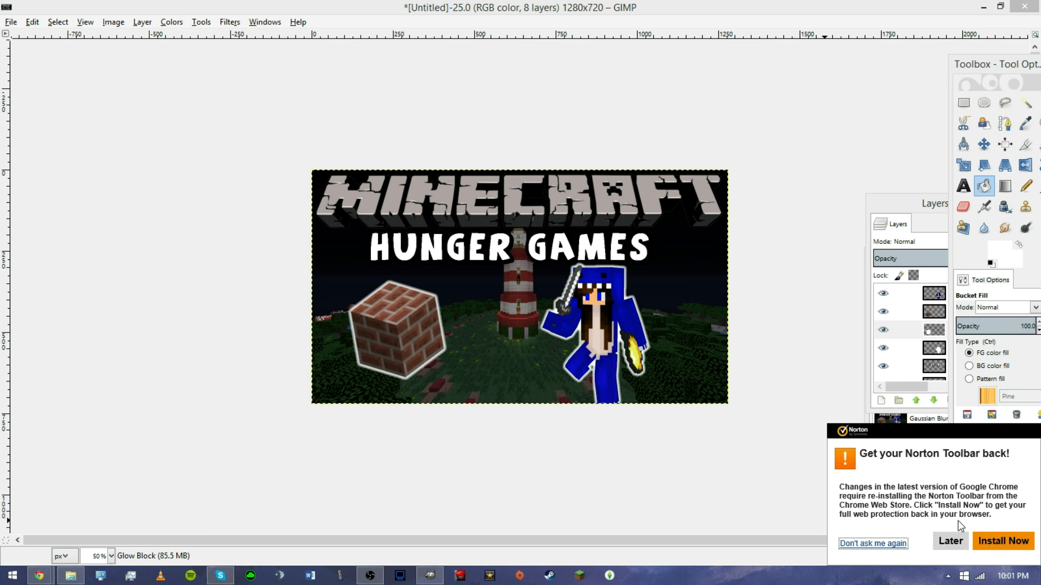
pyautogui.click(955, 549)
pyautogui.click(11, 22)
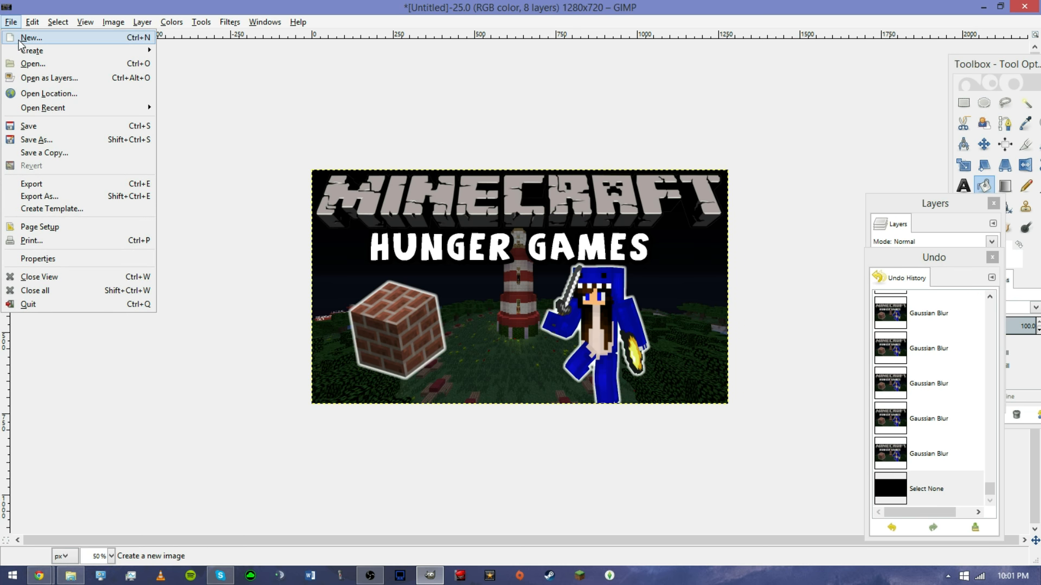
pyautogui.click(39, 196)
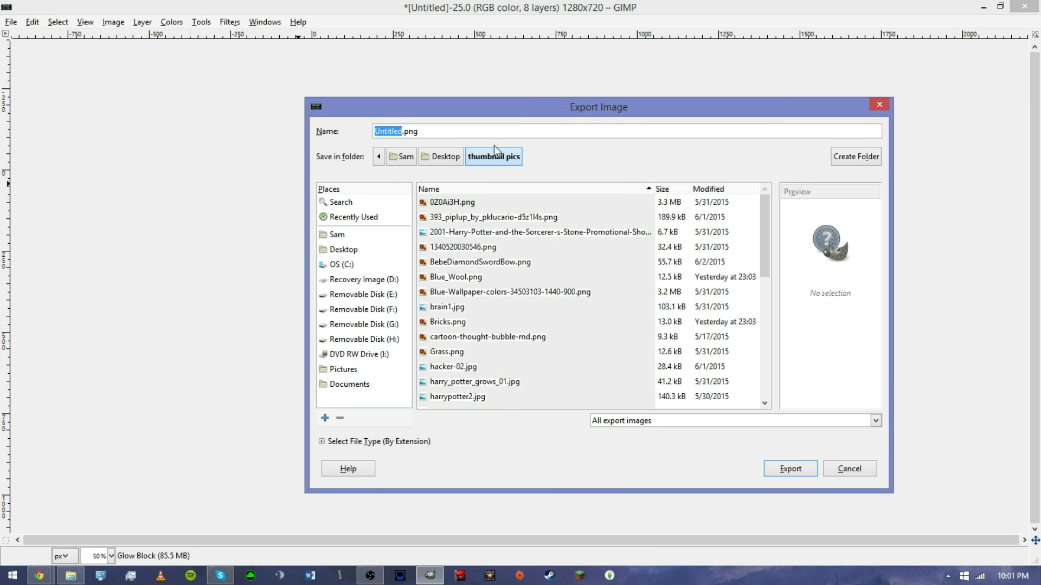
pyautogui.click(345, 250)
pyautogui.doubleClick(460, 232)
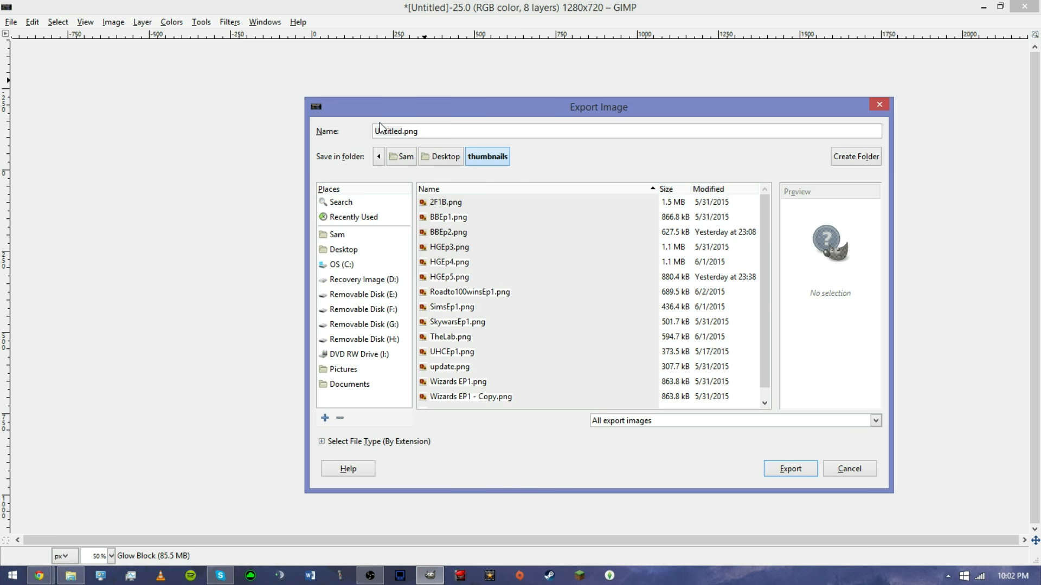
pyautogui.doubleClick(390, 130)
pyautogui.write('TT')
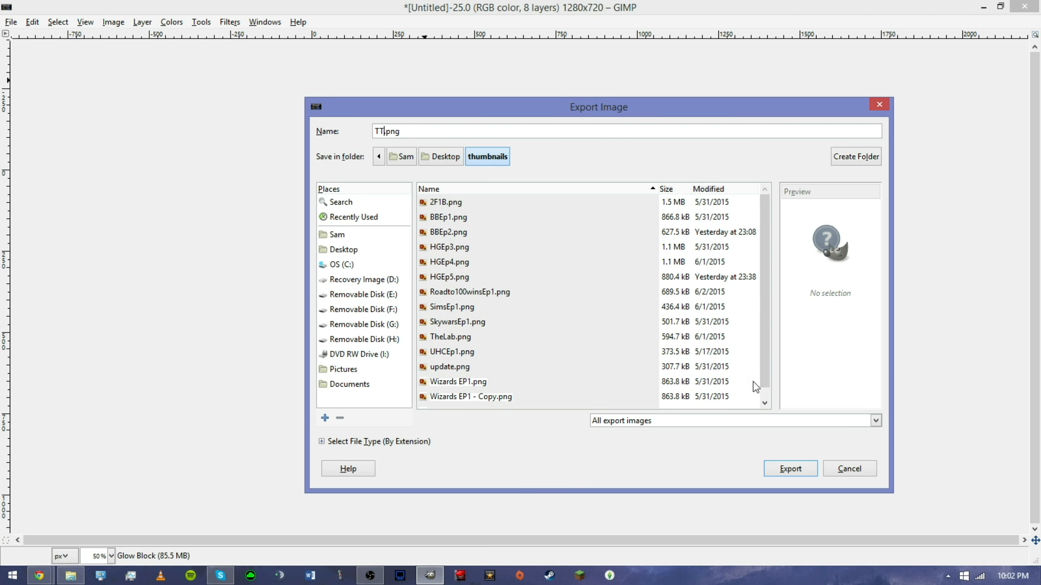
pyautogui.click(786, 469)
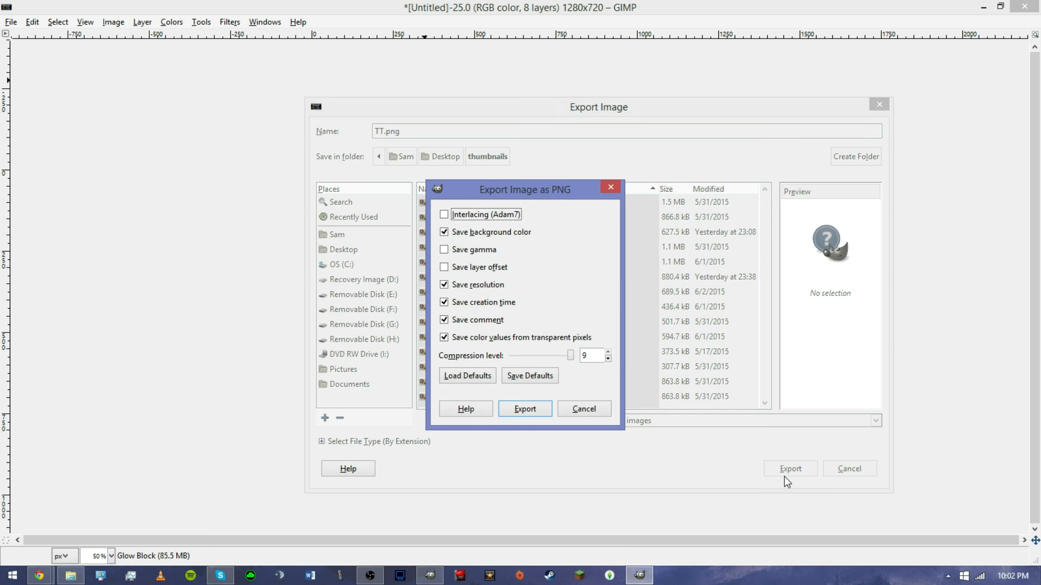
pyautogui.click(534, 409)
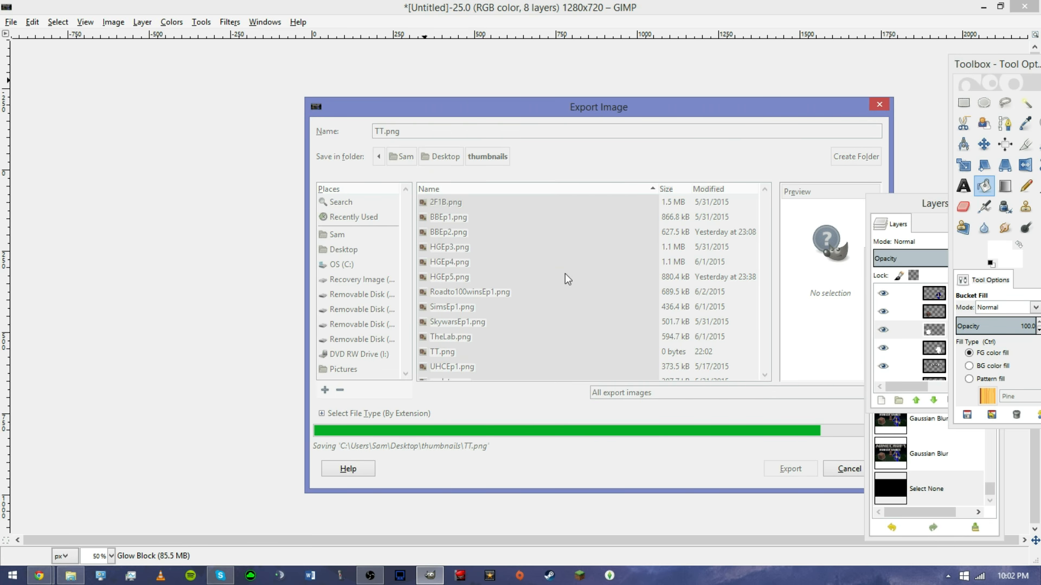
pyautogui.click(70, 576)
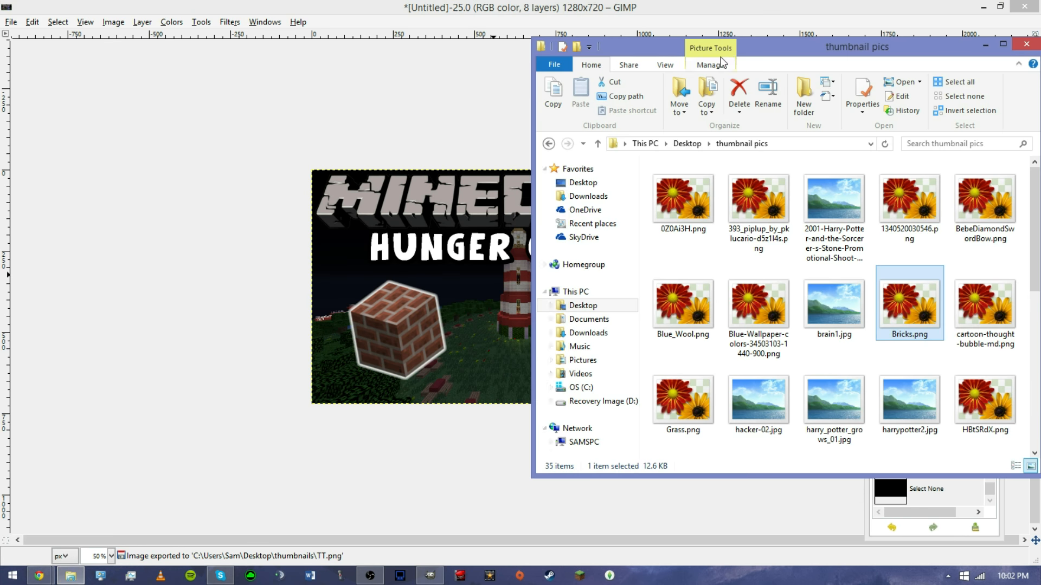
pyautogui.moveTo(831, 50); pyautogui.dragTo(437, 24)
pyautogui.click(638, 12)
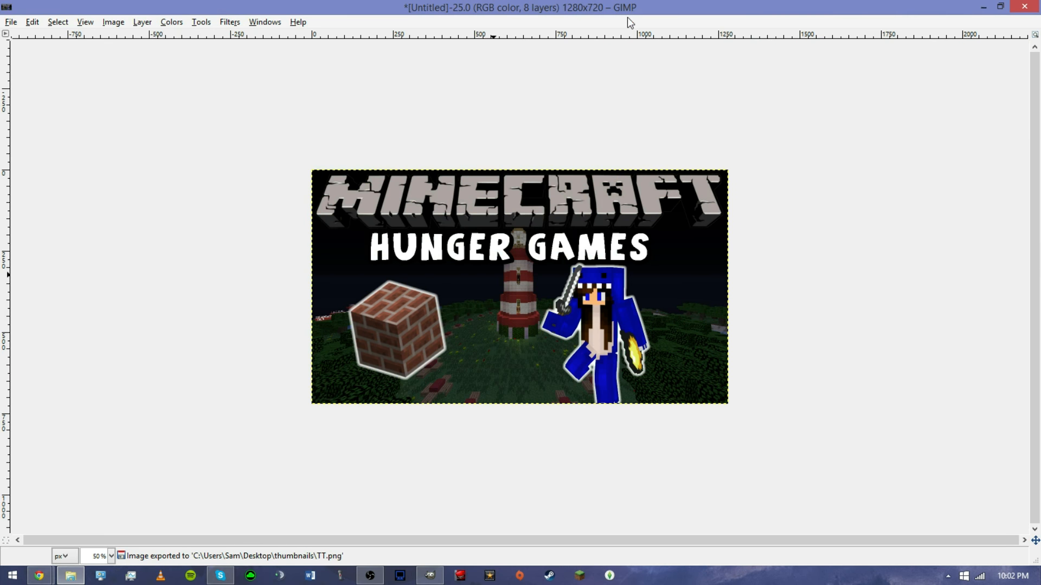
# Close the image and discard its unsaved changes.
pyautogui.click(1024, 6)
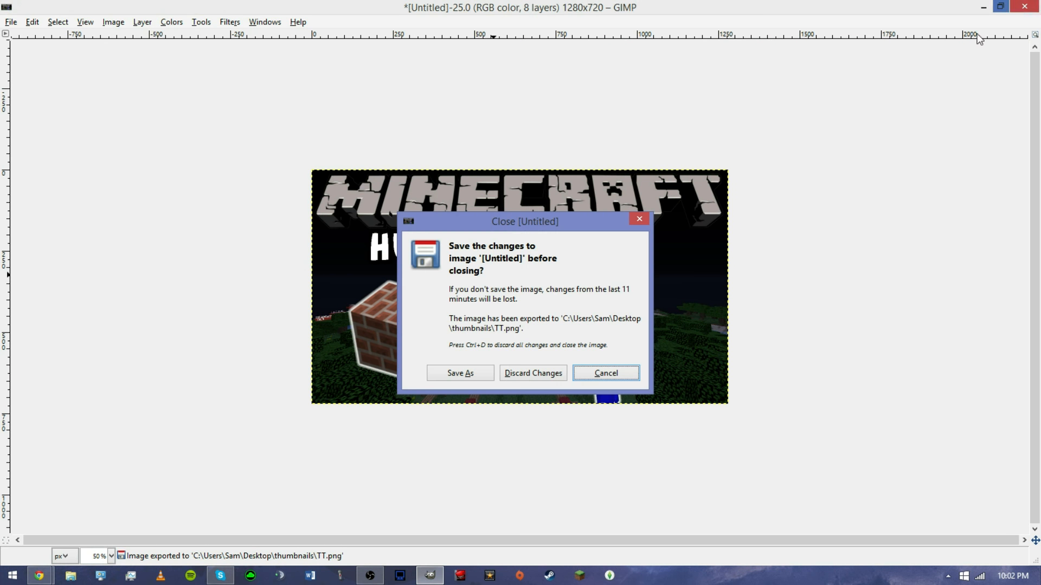
pyautogui.click(533, 373)
pyautogui.click(784, 17)
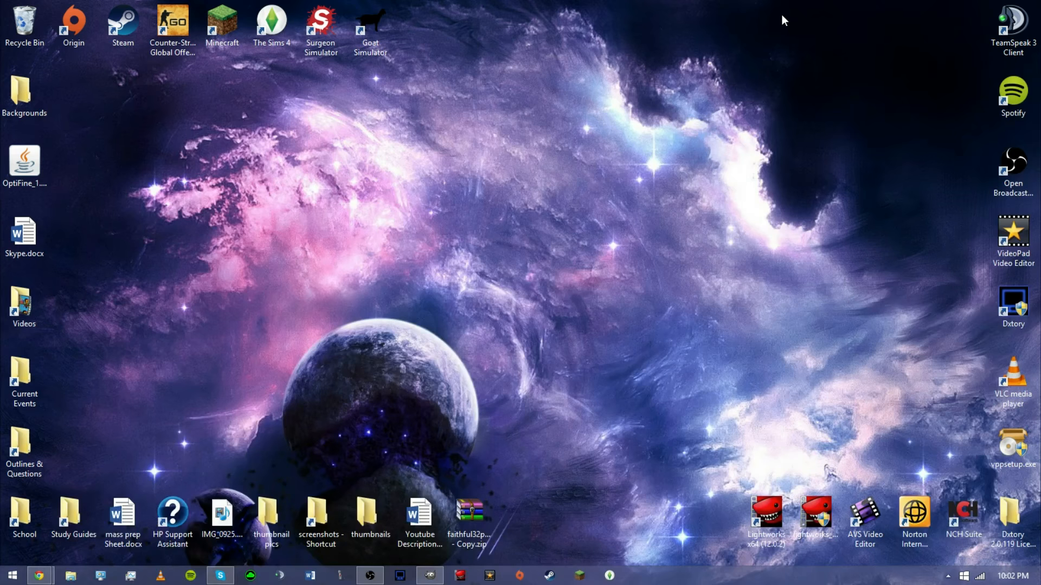